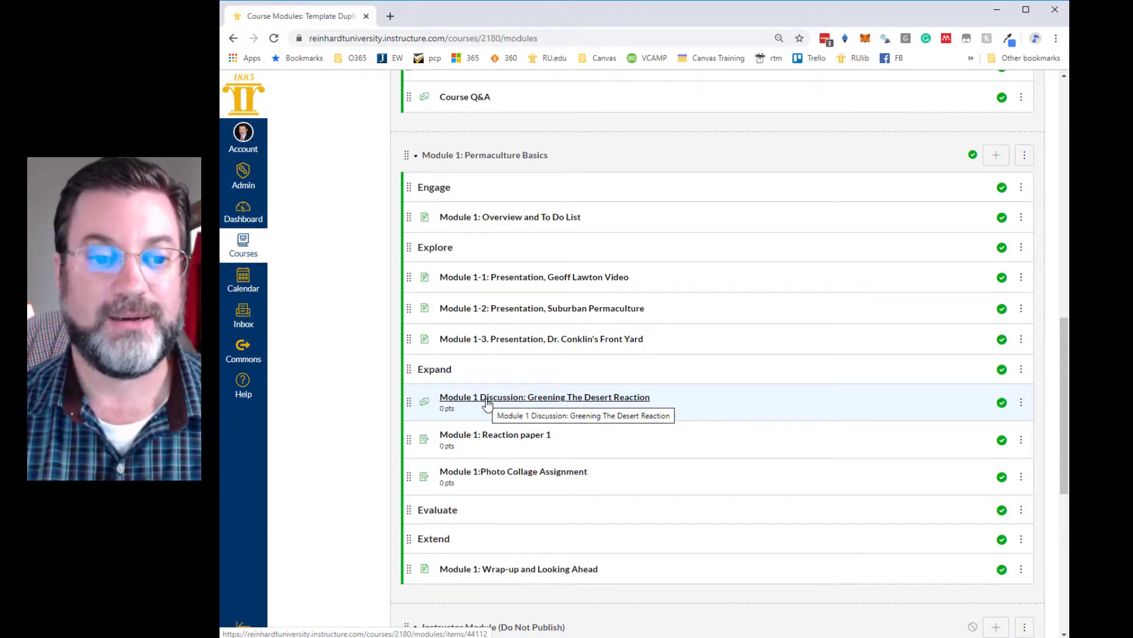
# Step: Open the "Module 1 Discussion: Greening The Desert Reaction" topic from Module 1 for editing
pyautogui.click(487, 404)
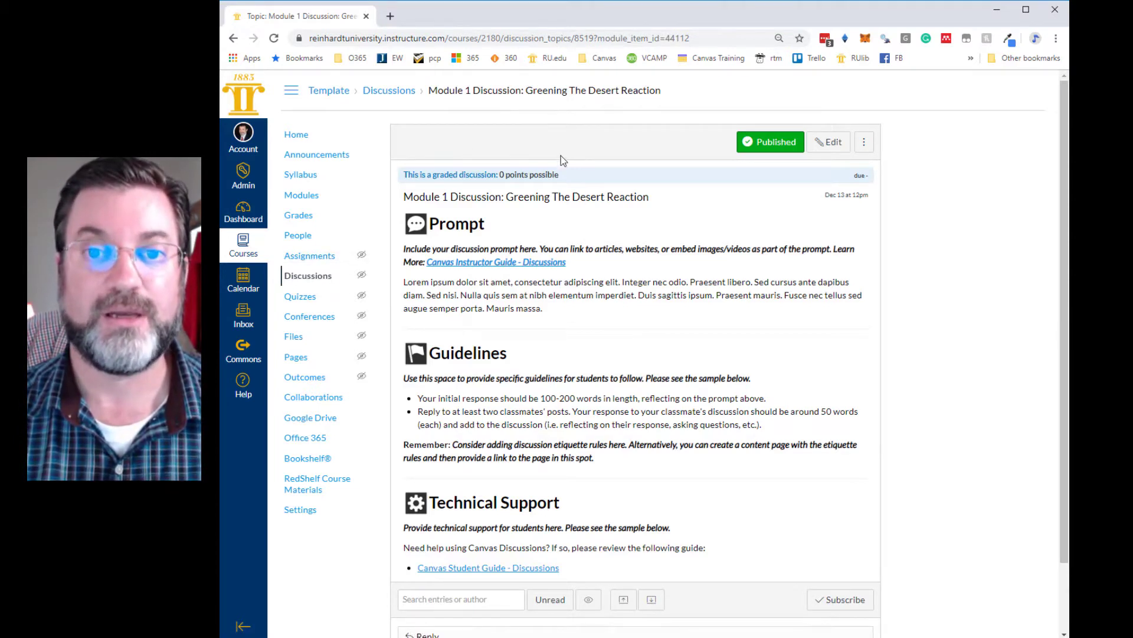
pyautogui.click(833, 147)
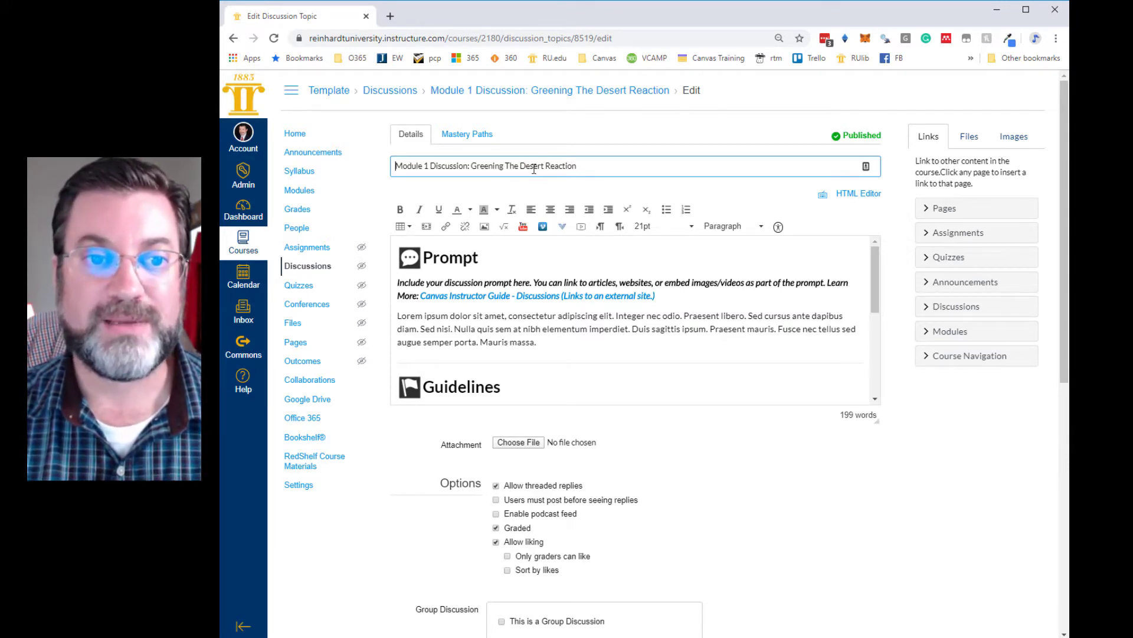
# Step: Search Google in a separate browser tab for "desert vs dessert", dismiss the translation offer and return to the discussion editor
pyautogui.click(390, 16)
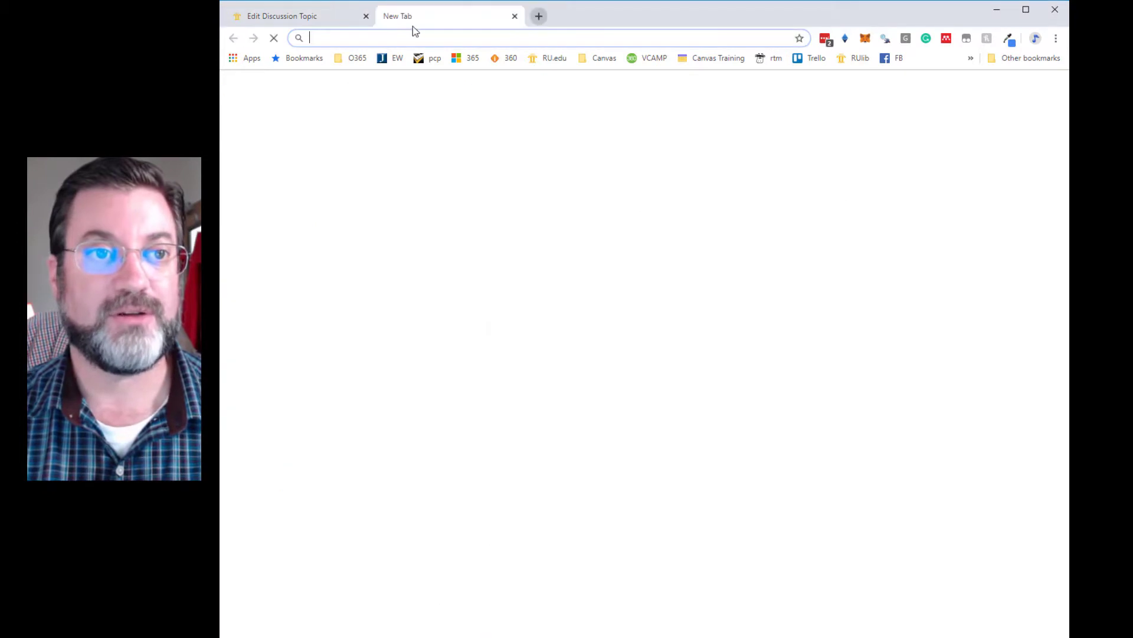
pyautogui.write('desert')
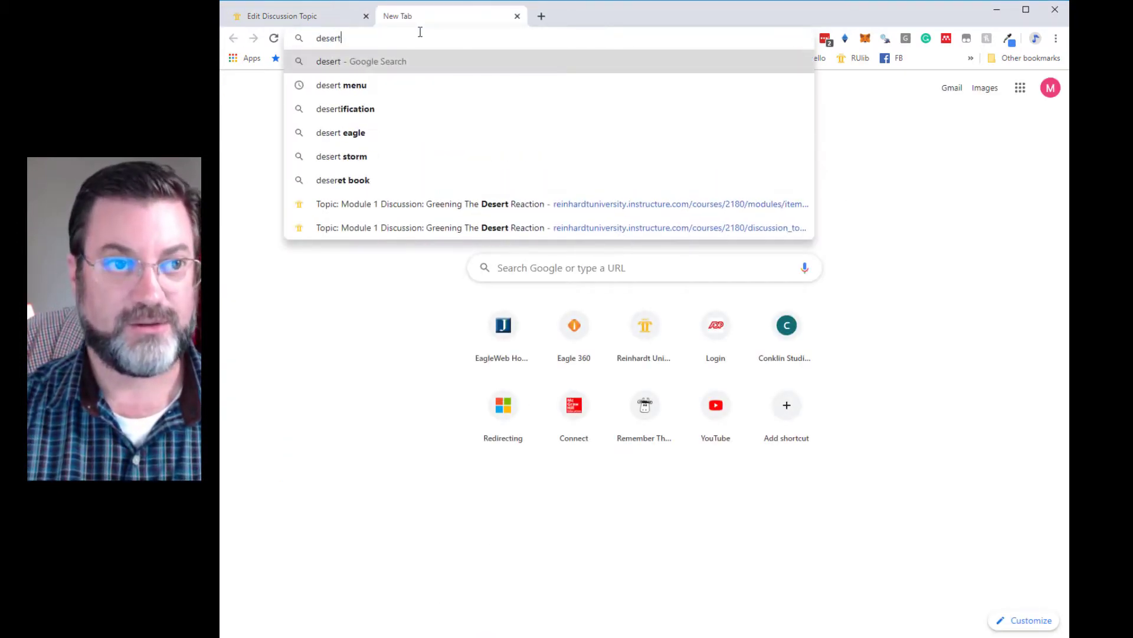
pyautogui.write(' vs dessert')
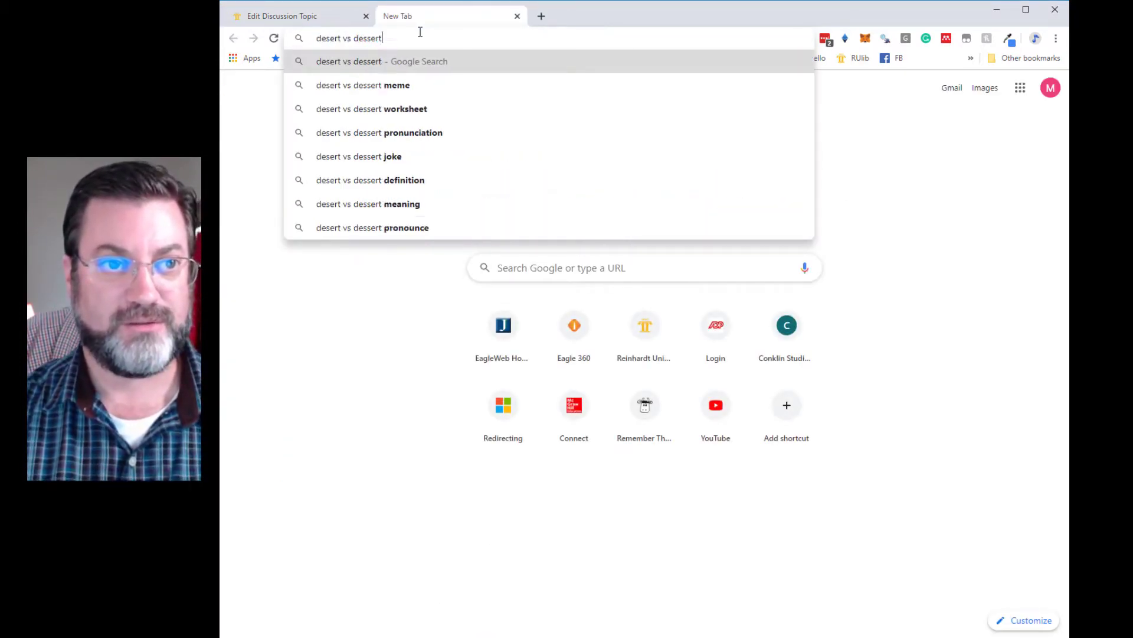
pyautogui.press('Return')
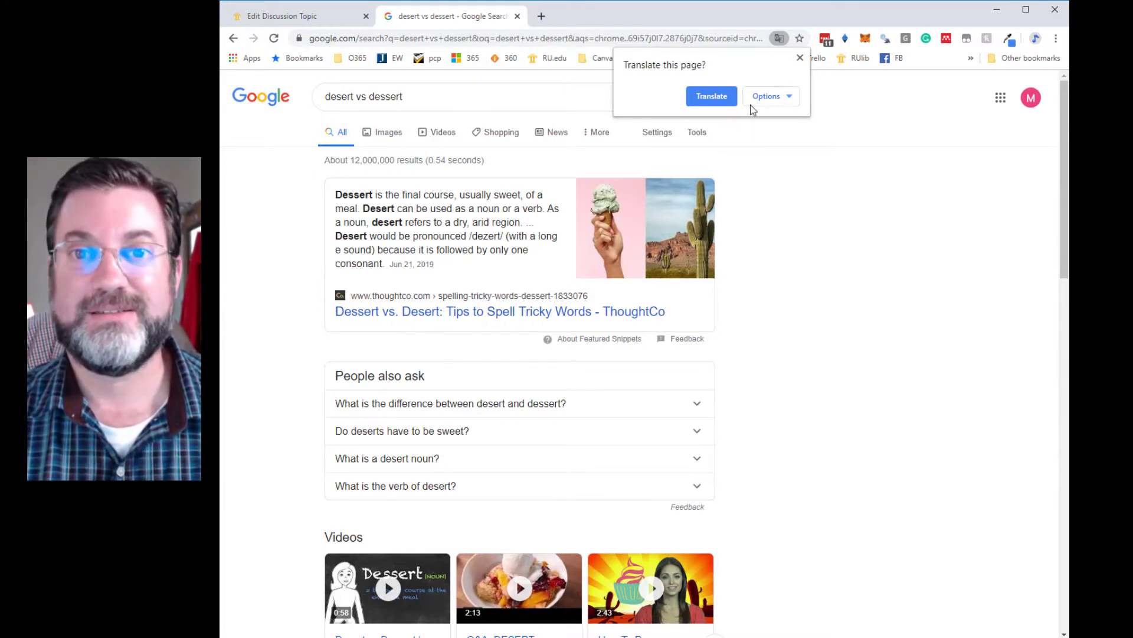
pyautogui.click(800, 57)
pyautogui.click(341, 20)
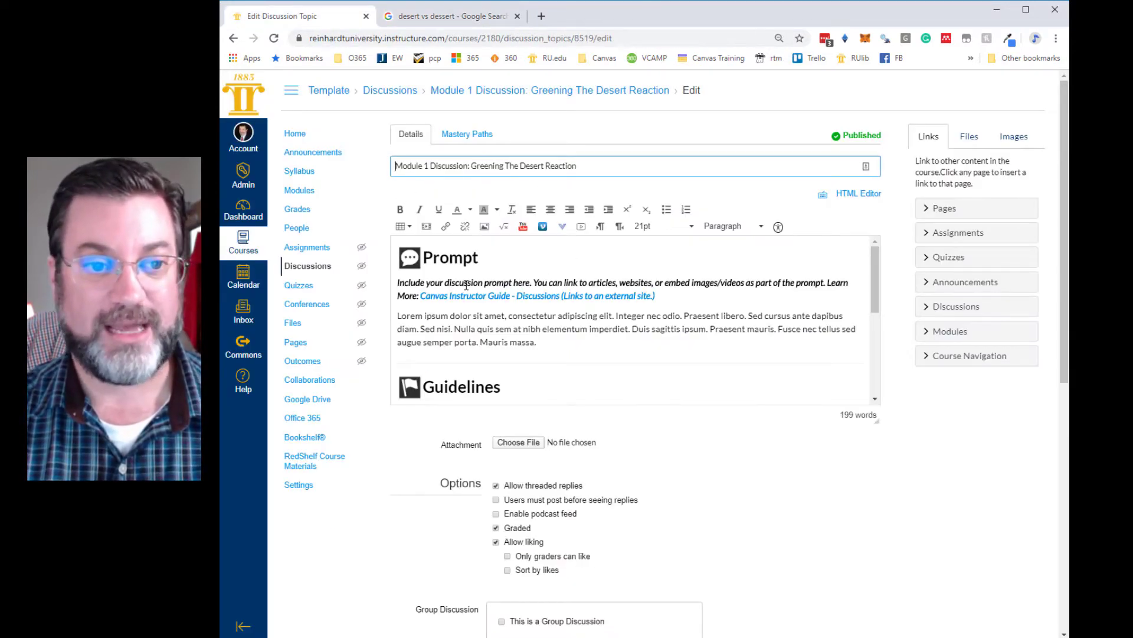
# Step: Enlarge the discussion's content editor vertically so the Prompt and Guidelines sections fit in it together
pyautogui.scroll(-2, 513, 253)
pyautogui.scroll(2, 514, 252)
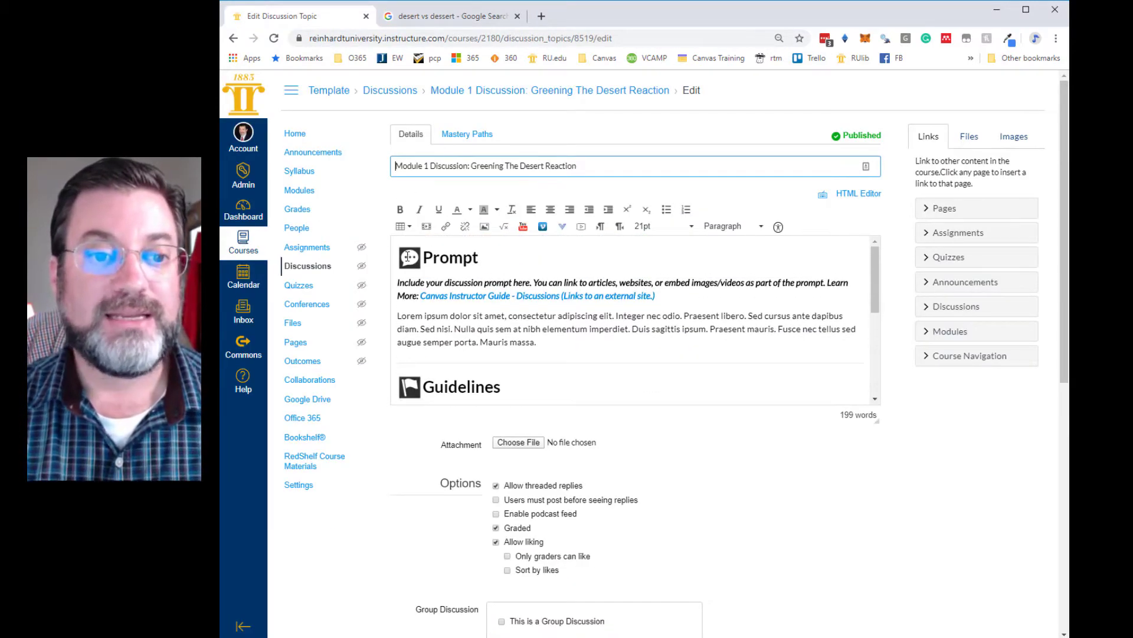
pyautogui.moveTo(879, 421); pyautogui.dragTo(879, 527)
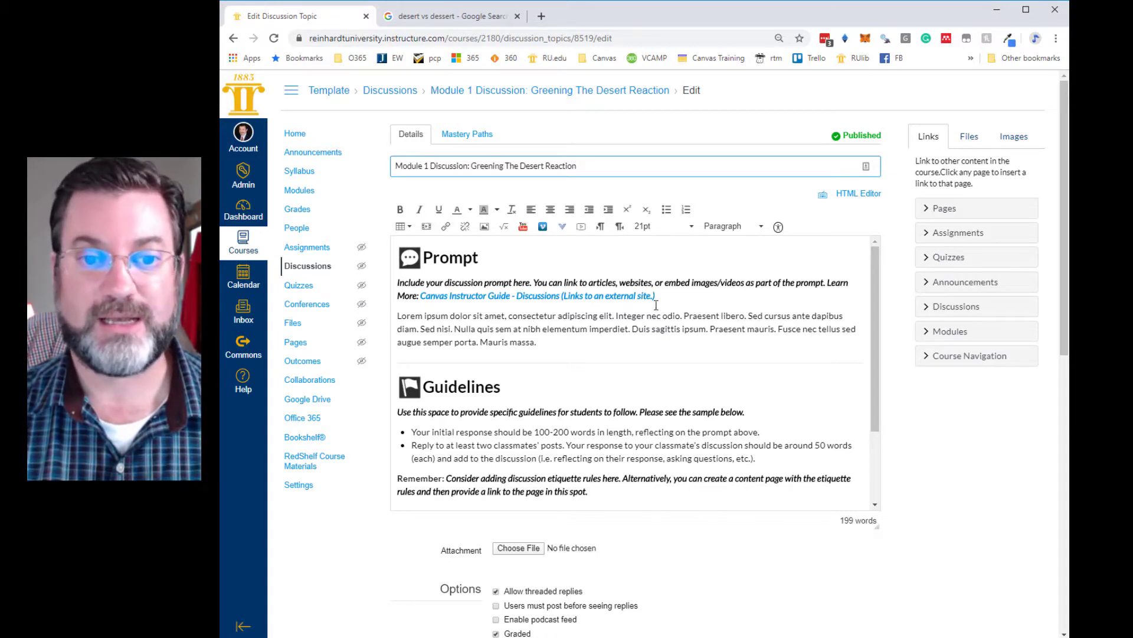
# Step: Replace the bold instruction under Prompt with "Watch the YouTube video below. Then post your thoughts to the following questions."
pyautogui.moveTo(664, 299); pyautogui.dragTo(397, 282)
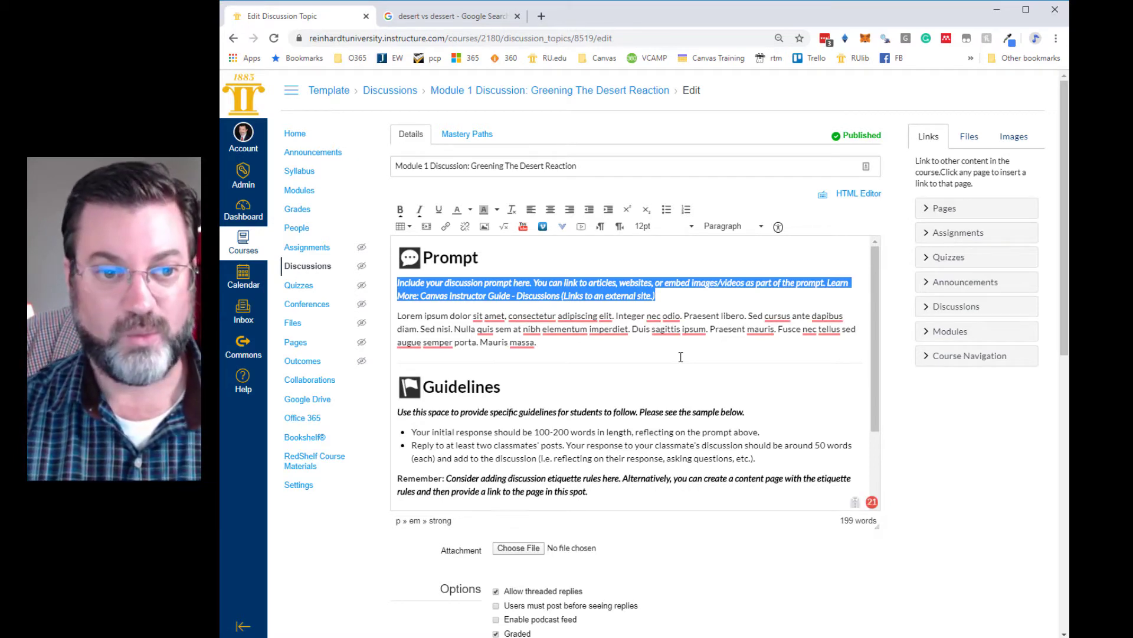
pyautogui.write('Watch the ')
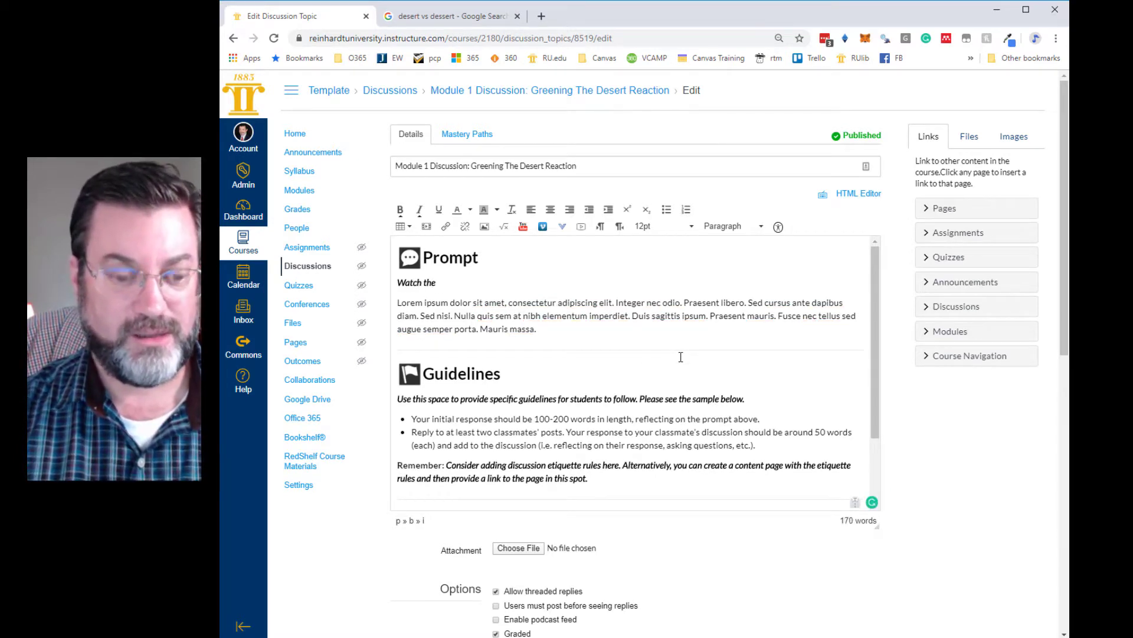
pyautogui.write('YouTuve video')
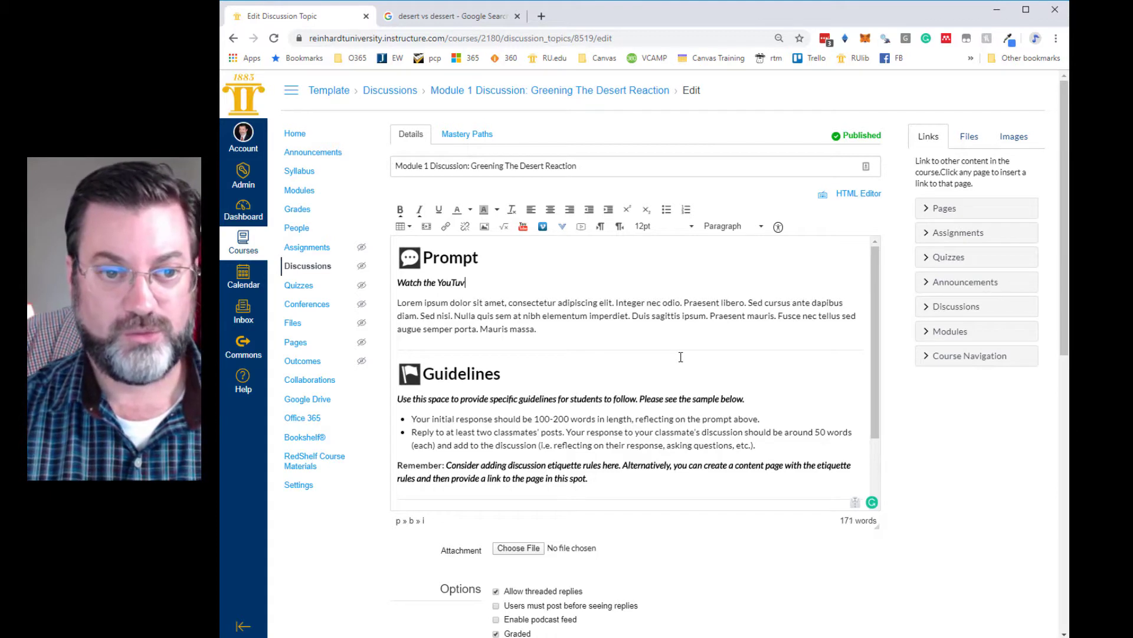
pyautogui.press('BackSpace')
pyautogui.press('BackSpace')
pyautogui.press('BackSpace')
pyautogui.press('BackSpace')
pyautogui.press('BackSpace')
pyautogui.press('BackSpace')
pyautogui.press('BackSpace')
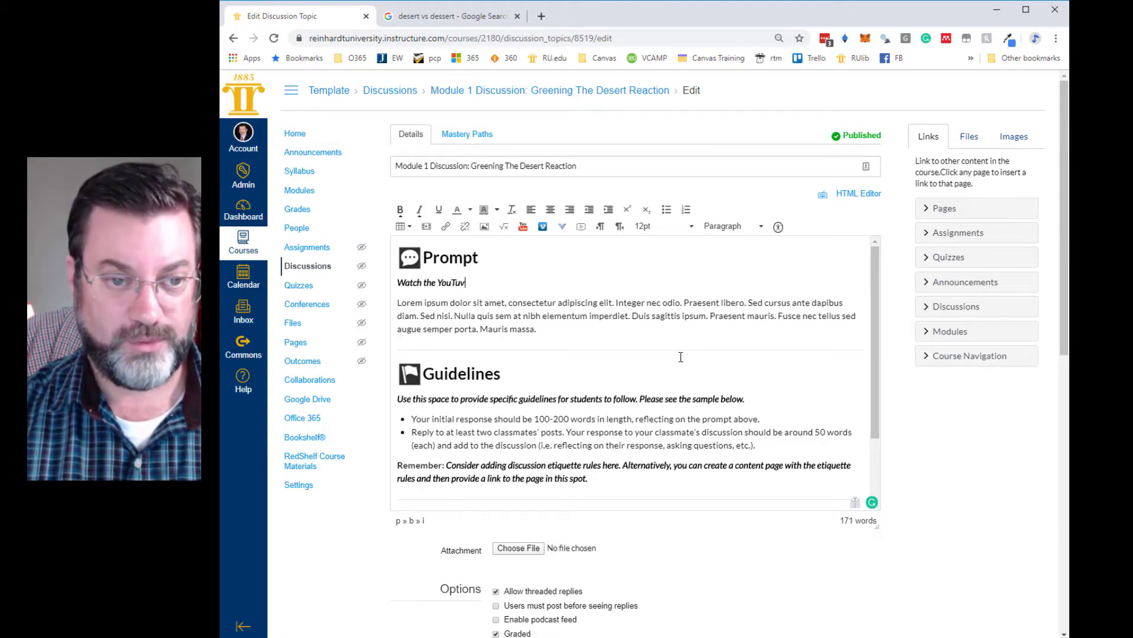
pyautogui.write('be video ')
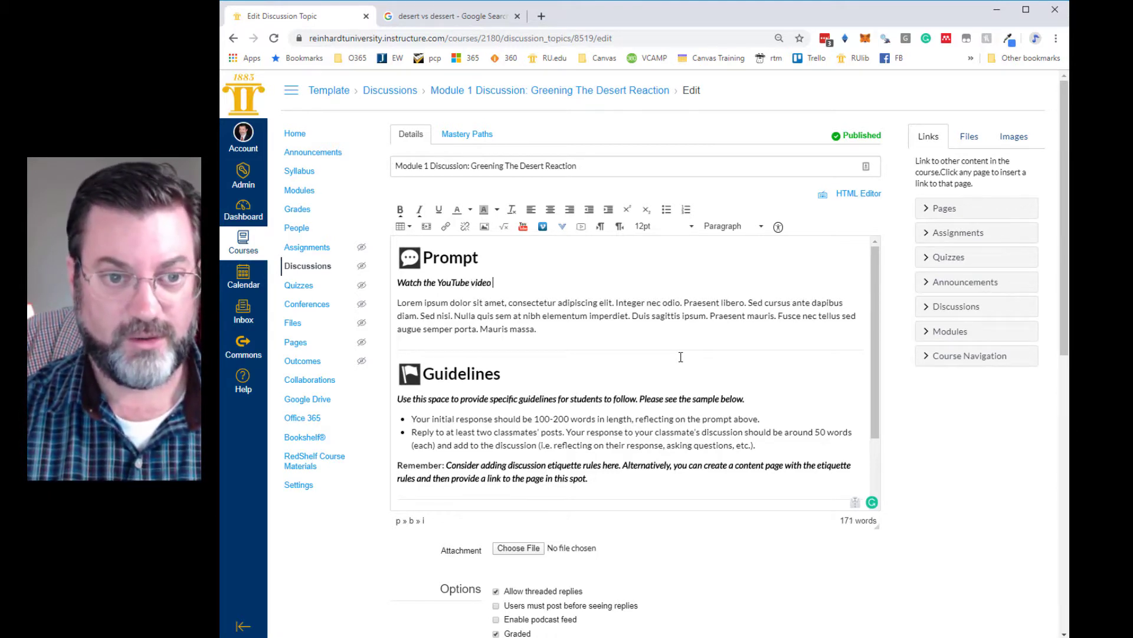
pyautogui.write('below. Then')
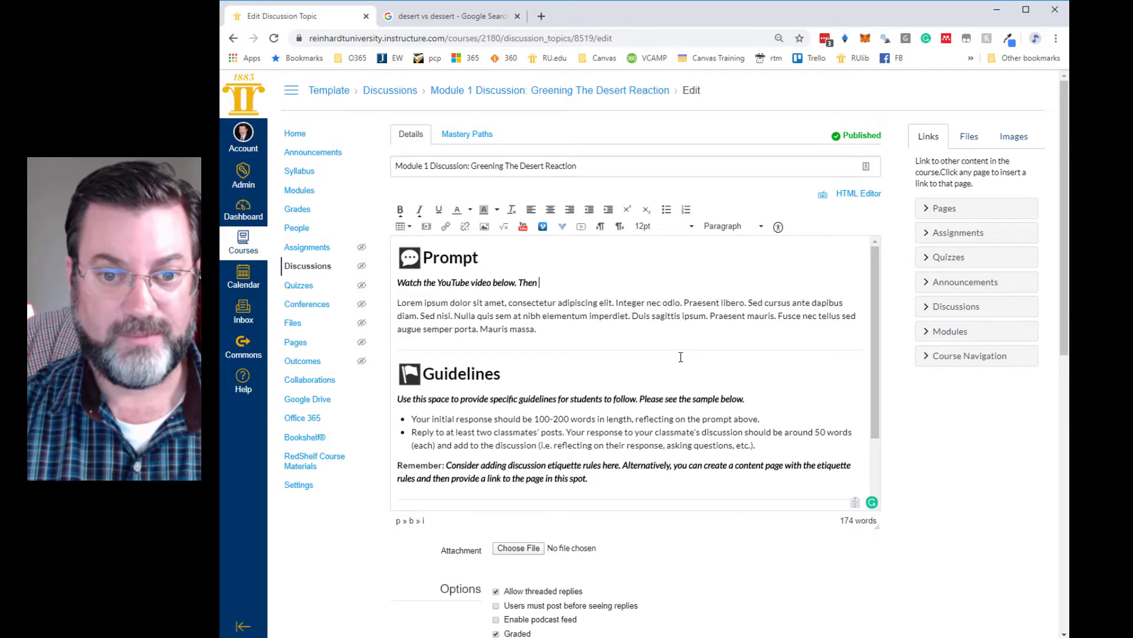
pyautogui.write('post your tho')
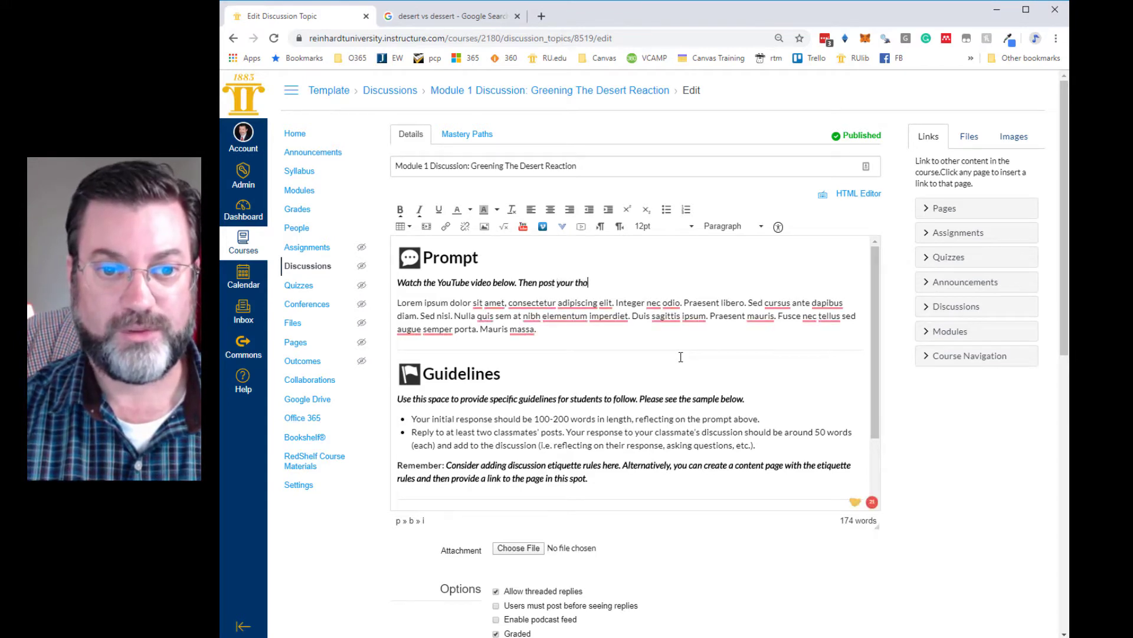
pyautogui.write('ughts to the ')
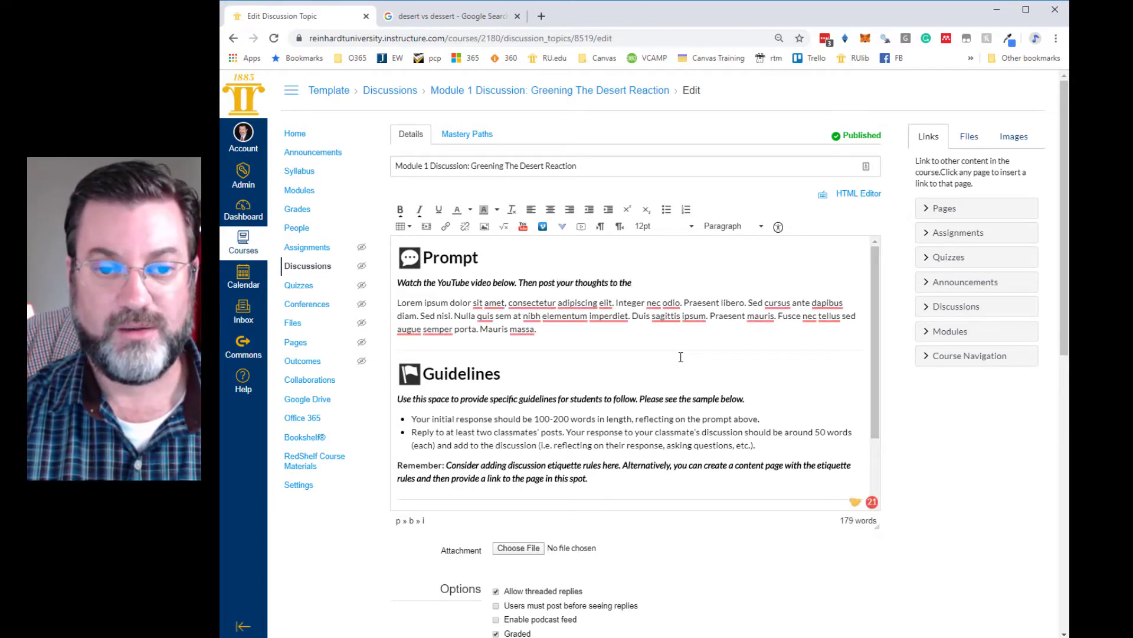
pyautogui.write('following')
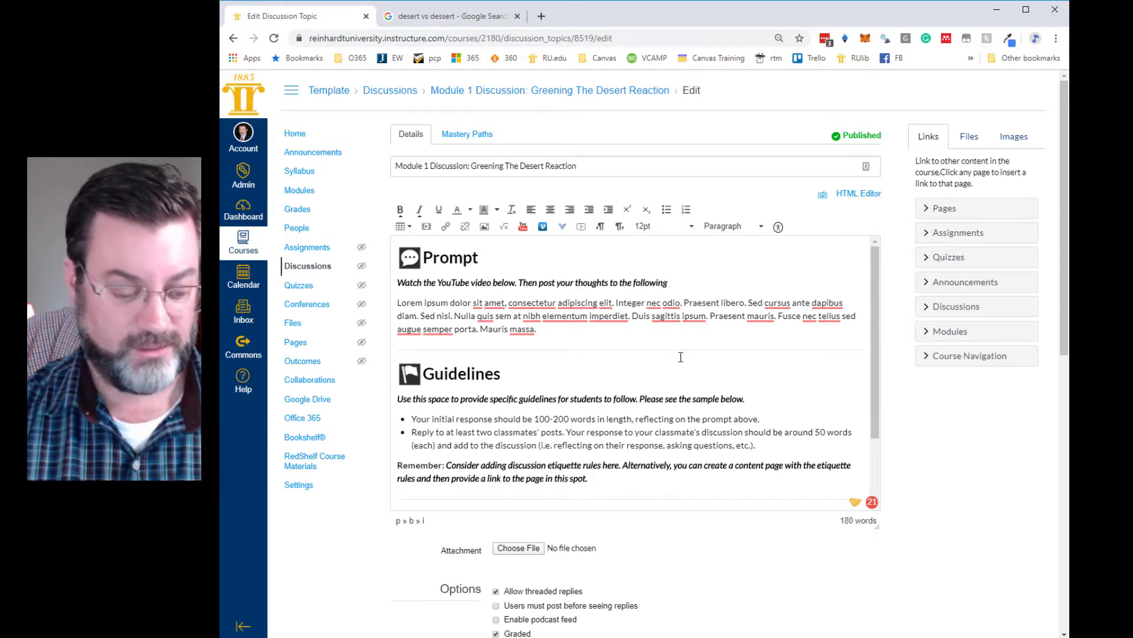
pyautogui.write(' questions')
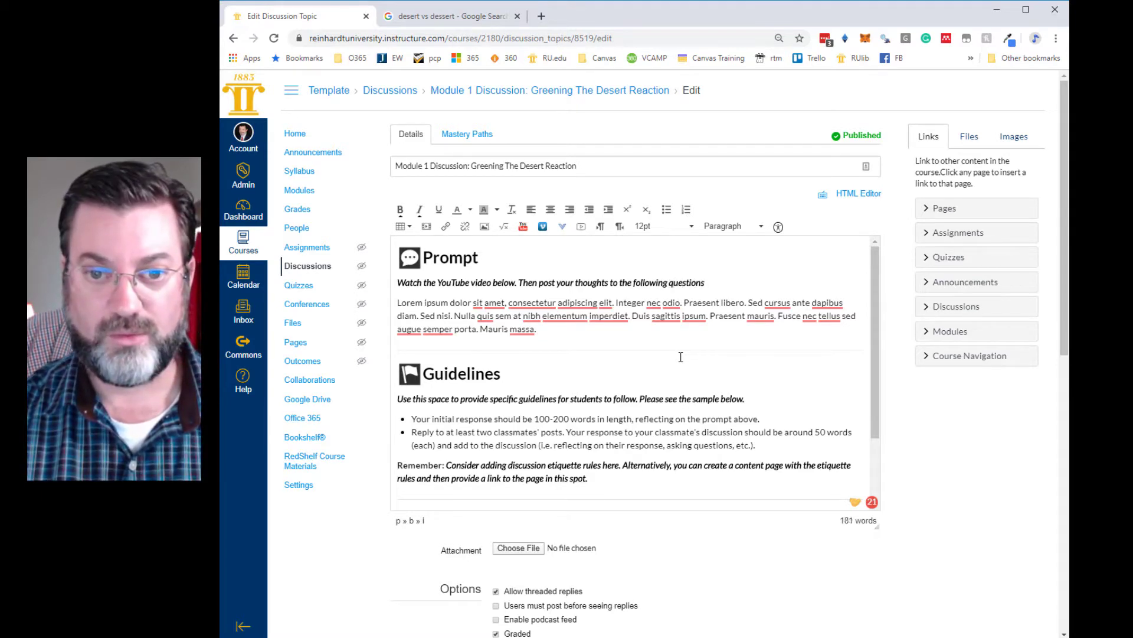
pyautogui.write('.')
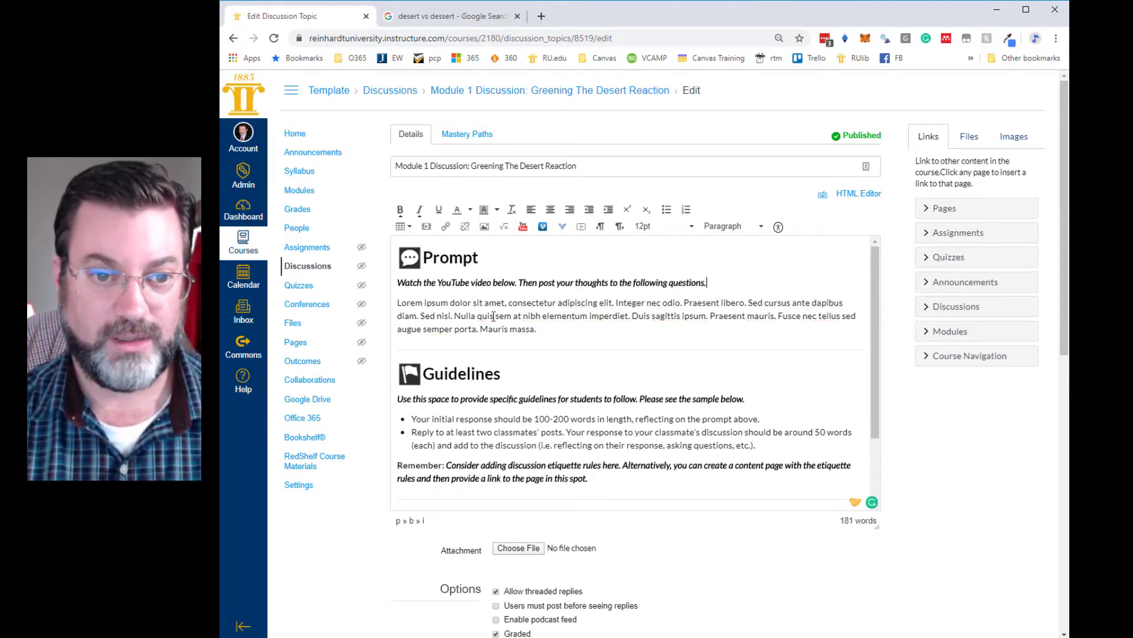
# Step: Replace the Lorem ipsum paragraph under Prompt with "Below you find find the YouTube video of Geoff Lawton's ground breaking "Greening the Desert" project."
pyautogui.moveTo(538, 329); pyautogui.dragTo(398, 295)
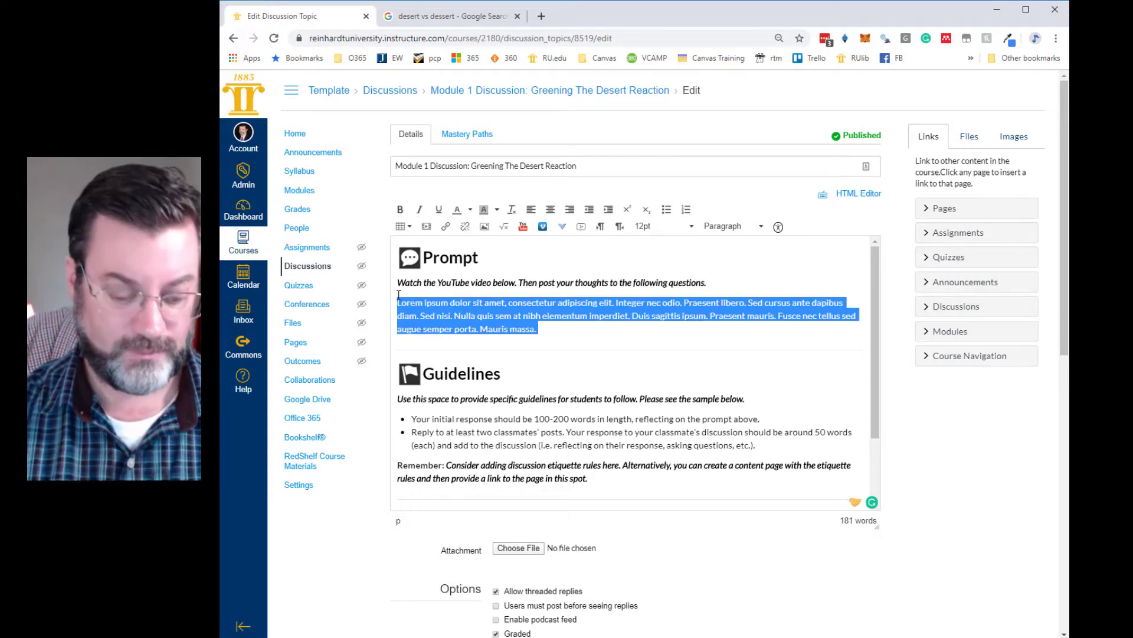
pyautogui.write('Belo')
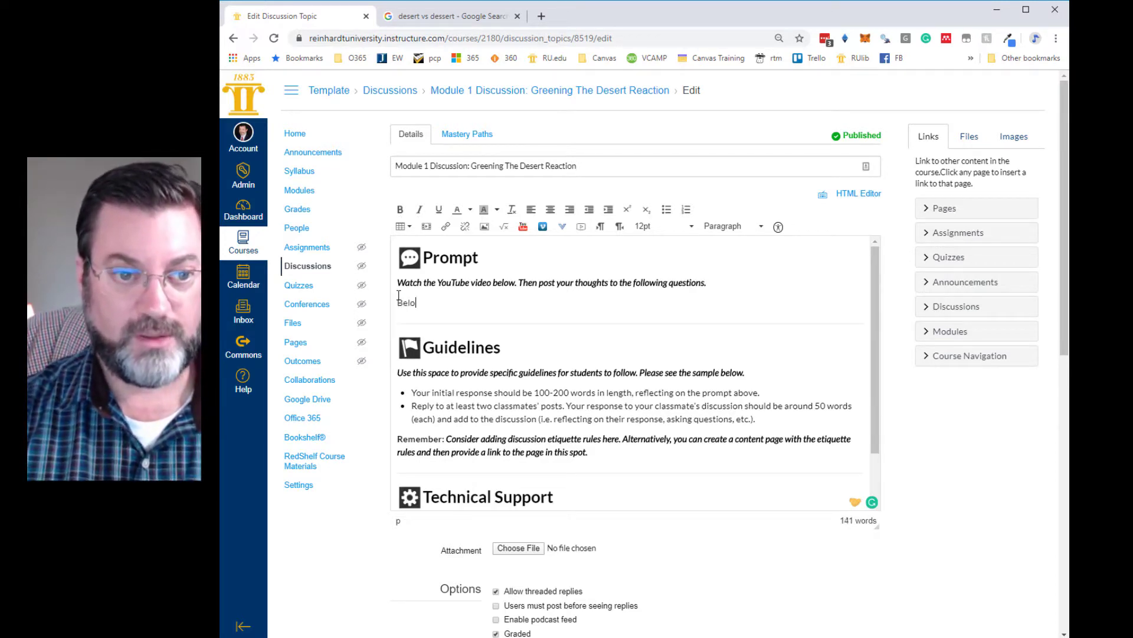
pyautogui.write('w t you ')
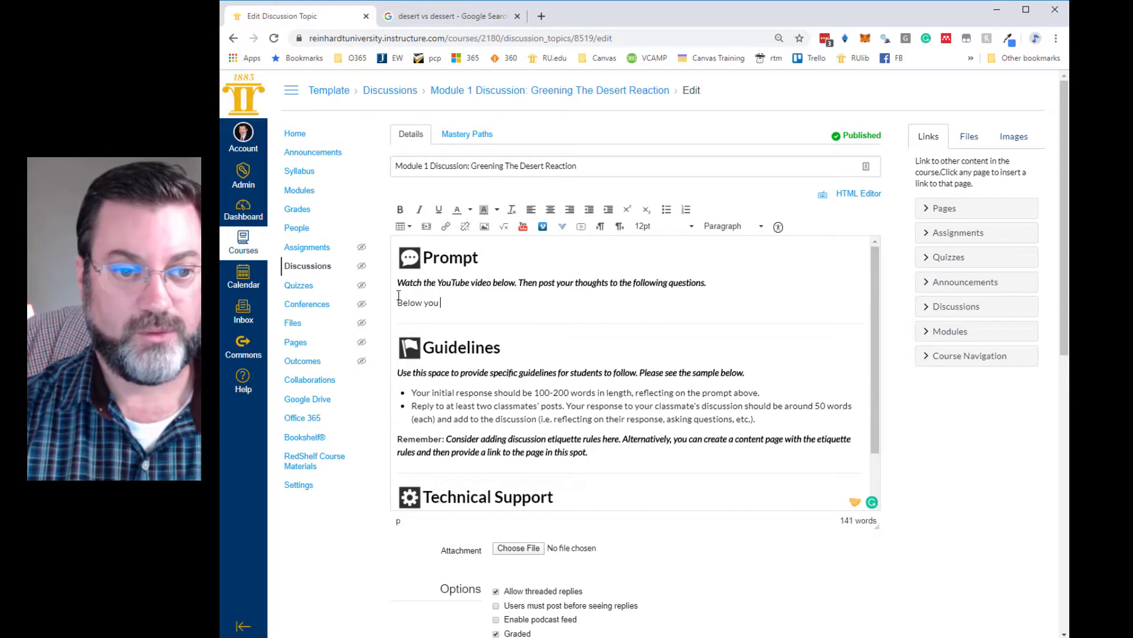
pyautogui.write('find find the ')
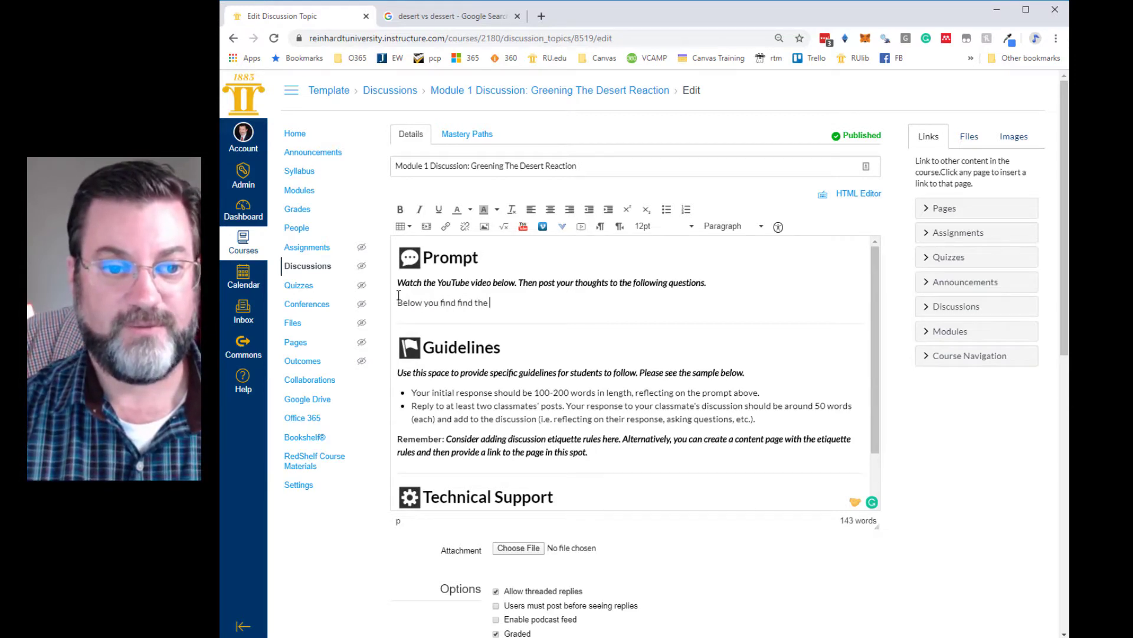
pyautogui.write('You')
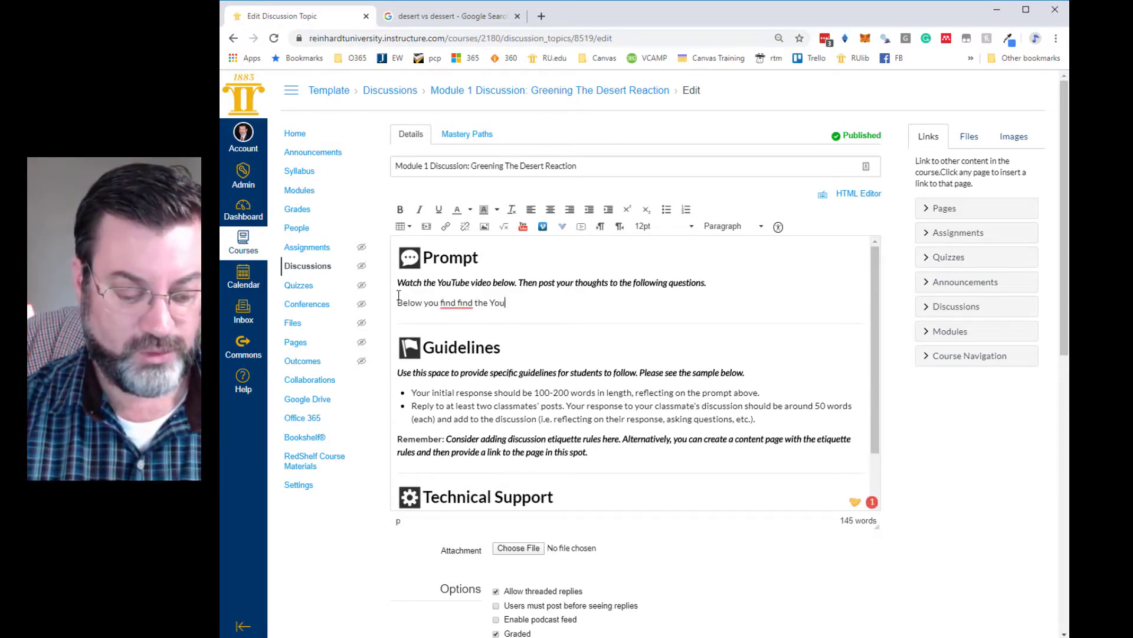
pyautogui.write('Tube video of Geoff Law')
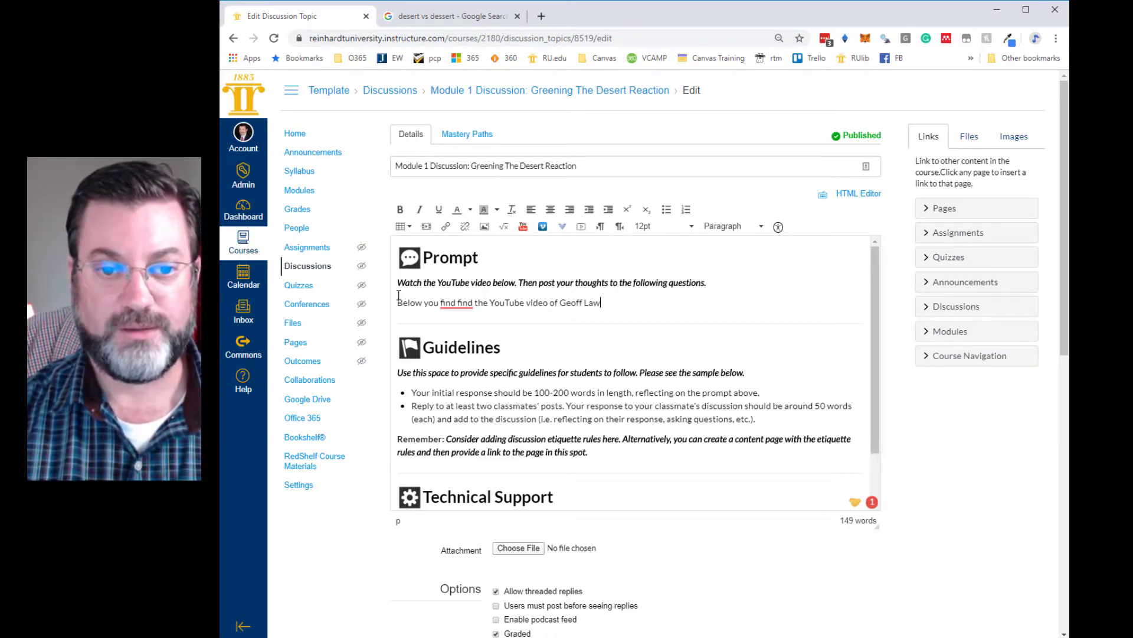
pyautogui.write("ton's g")
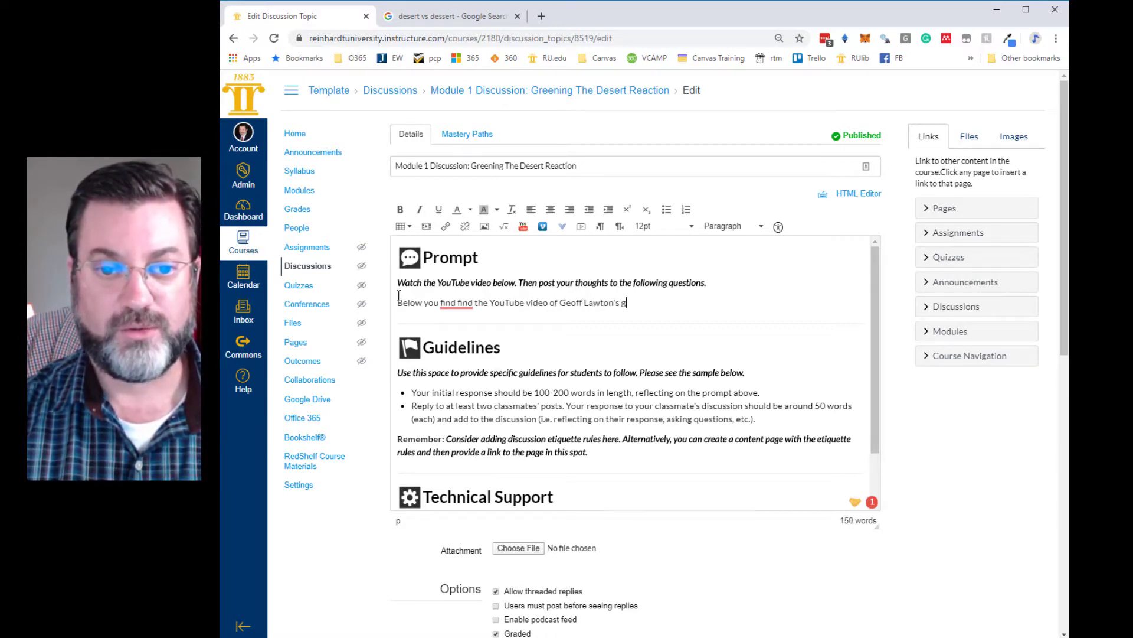
pyautogui.write('round breakin')
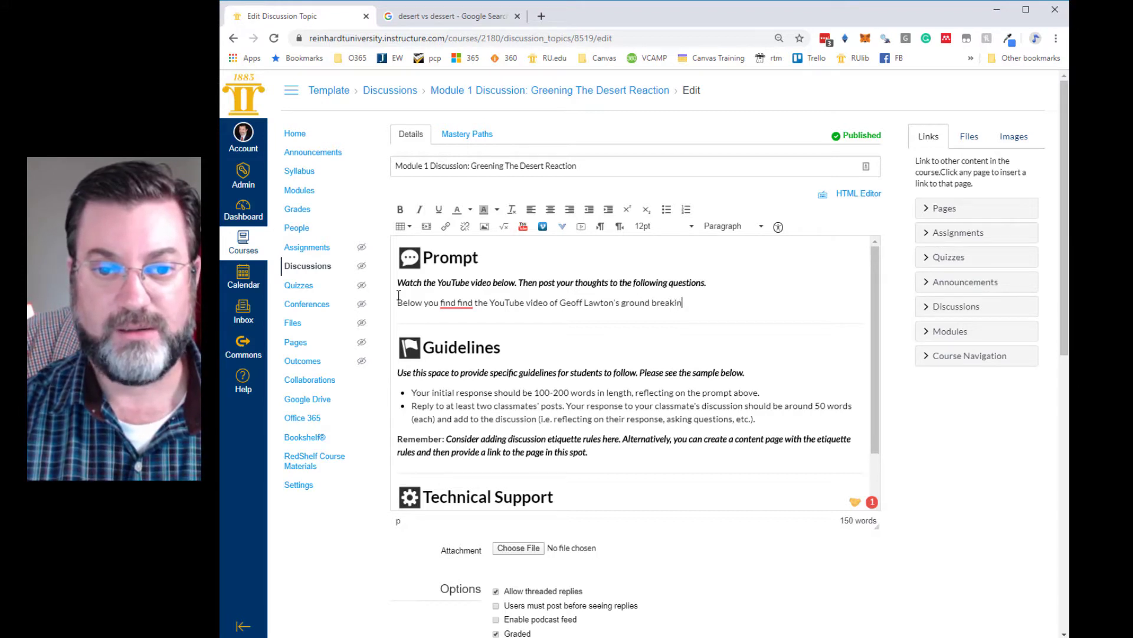
pyautogui.write('g "Greening the ')
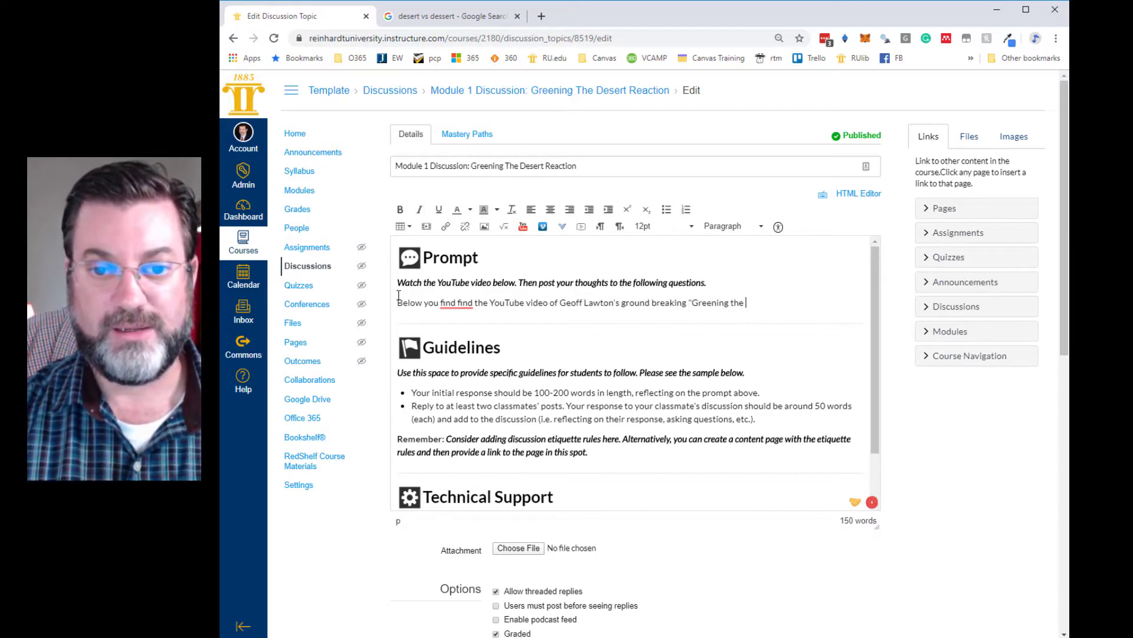
pyautogui.write('Desert" pro')
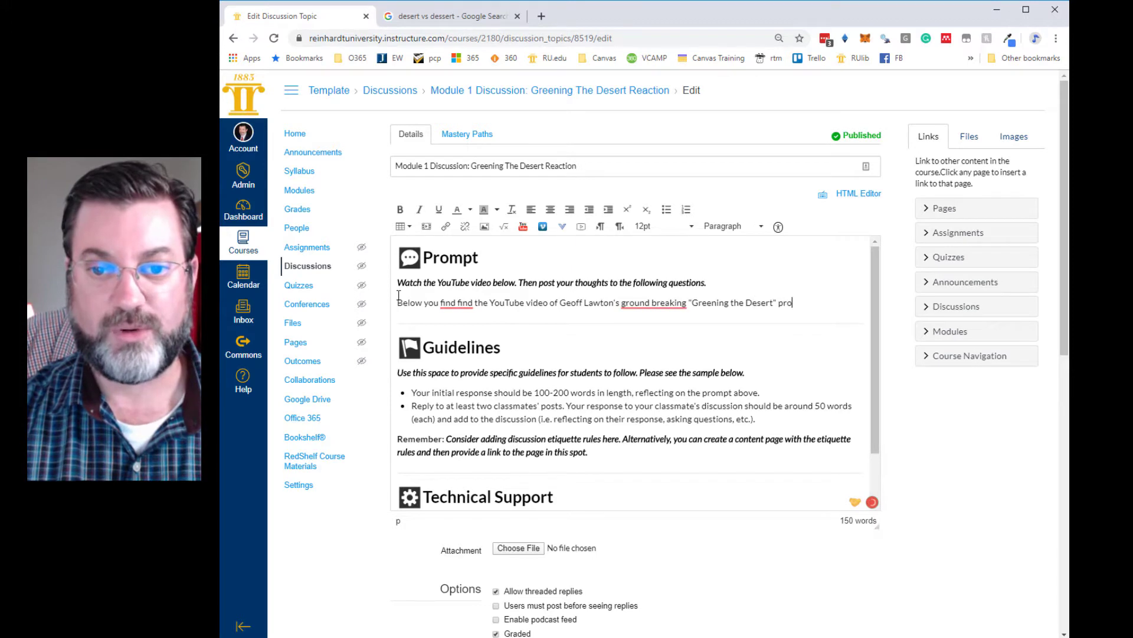
pyautogui.write('ject.')
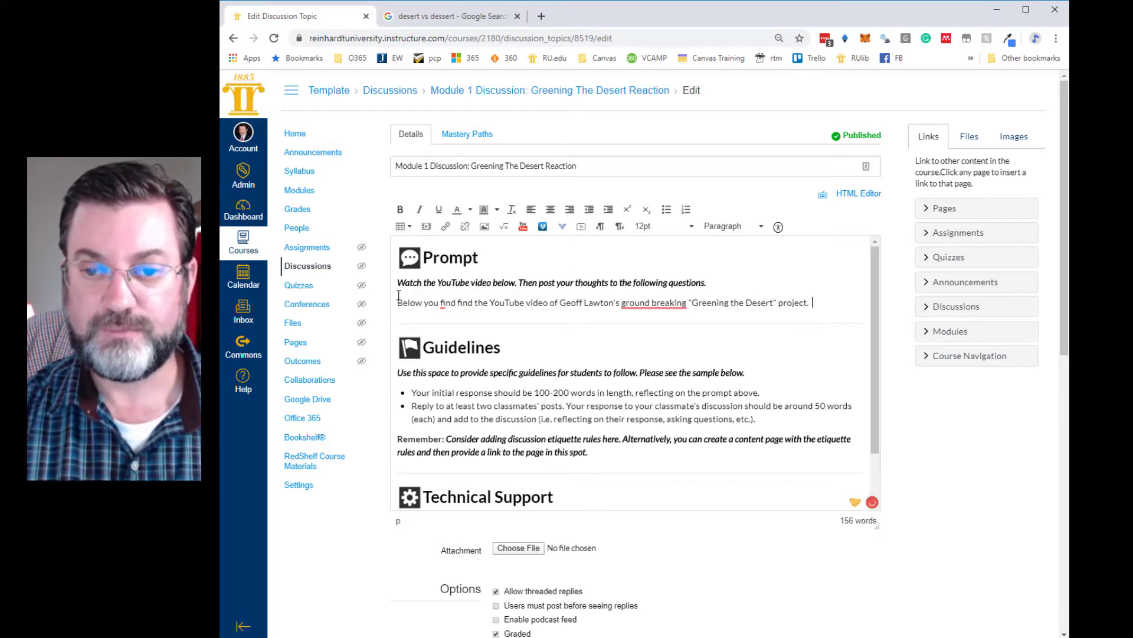
# Step: Append "After watching the video, please respond to the following questions in your discussion post." to the Prompt paragraph and start a numbered list below it
pyautogui.write('  After wat')
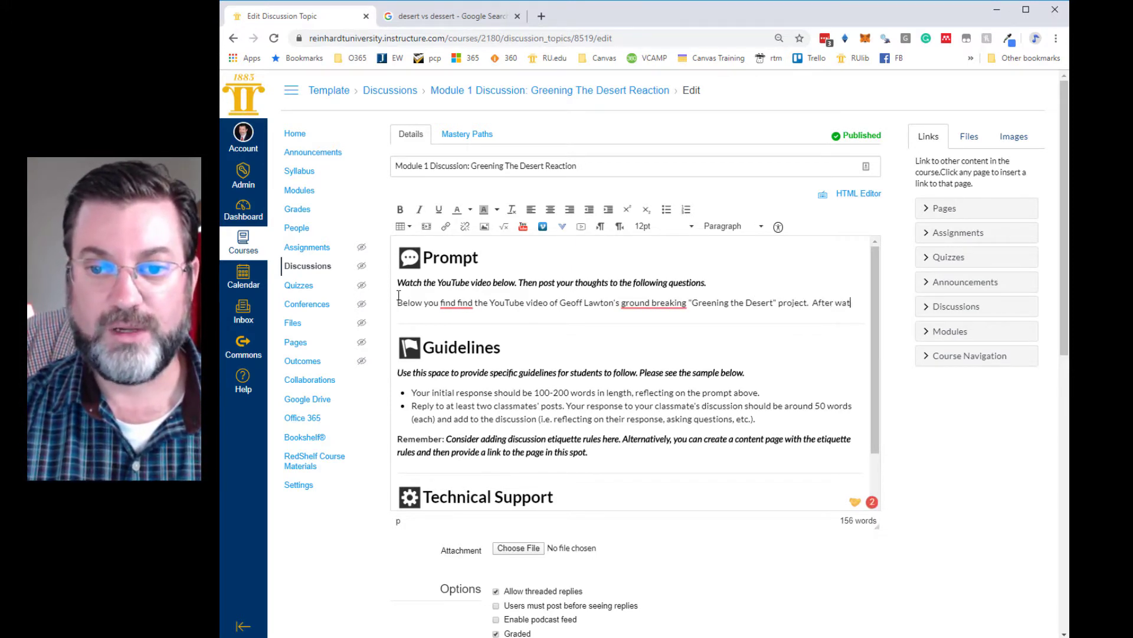
pyautogui.write('ching the video, ')
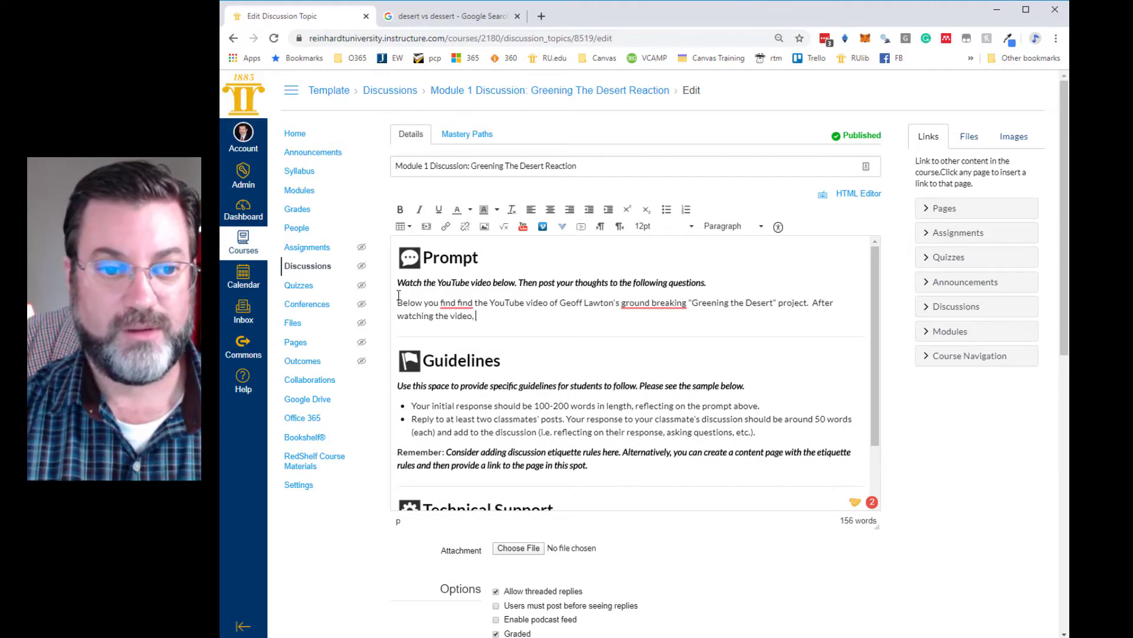
pyautogui.write('please res')
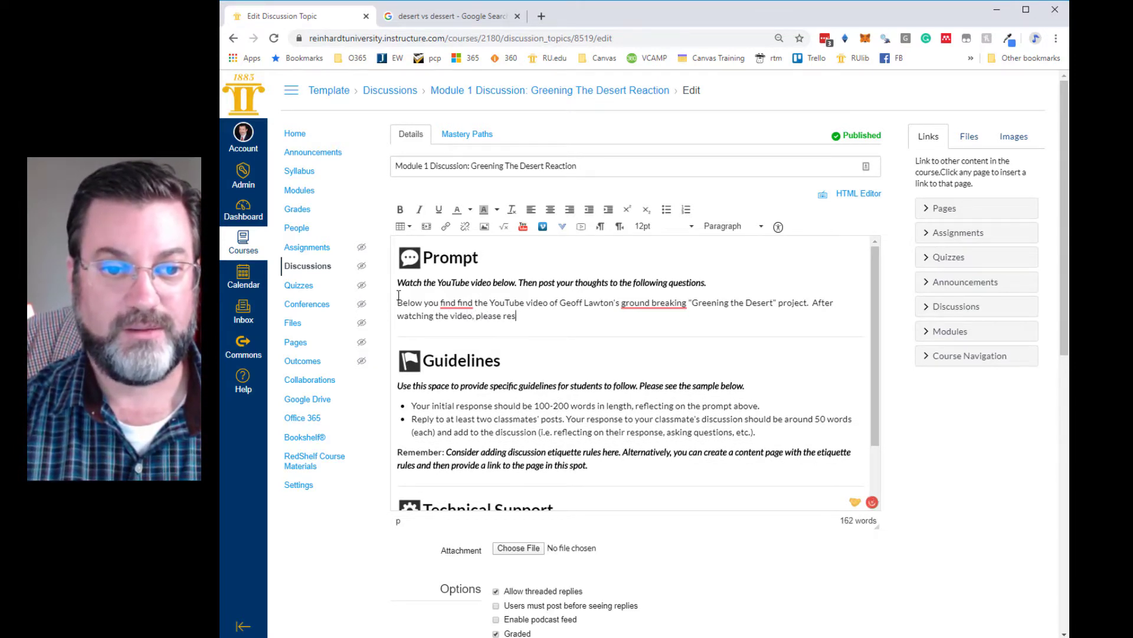
pyautogui.write('pond to the following')
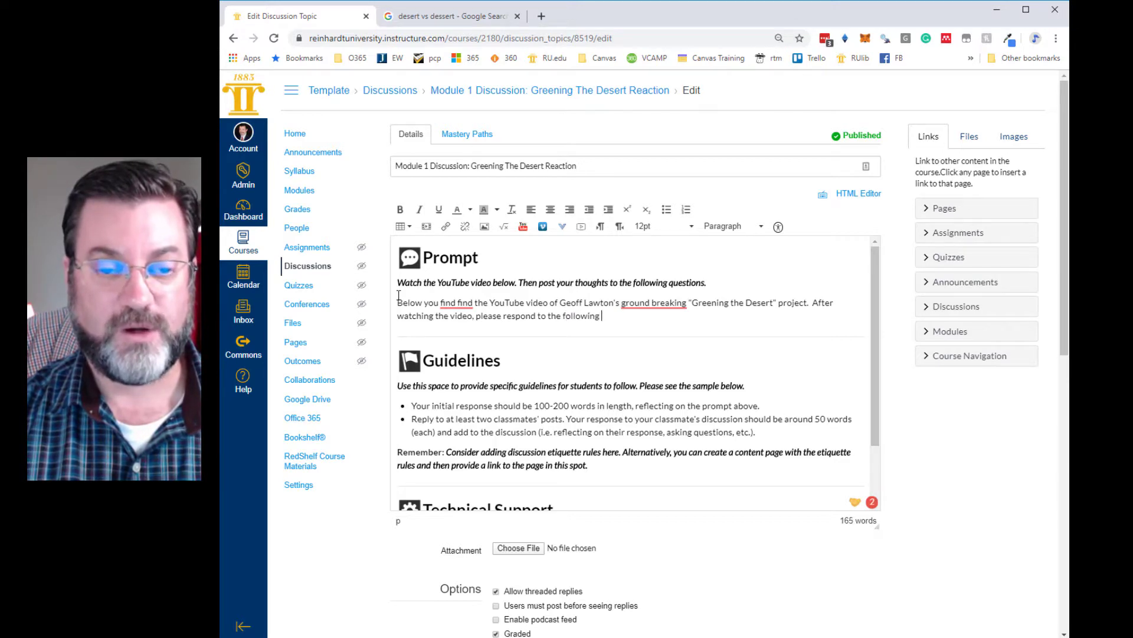
pyautogui.write(' questions ')
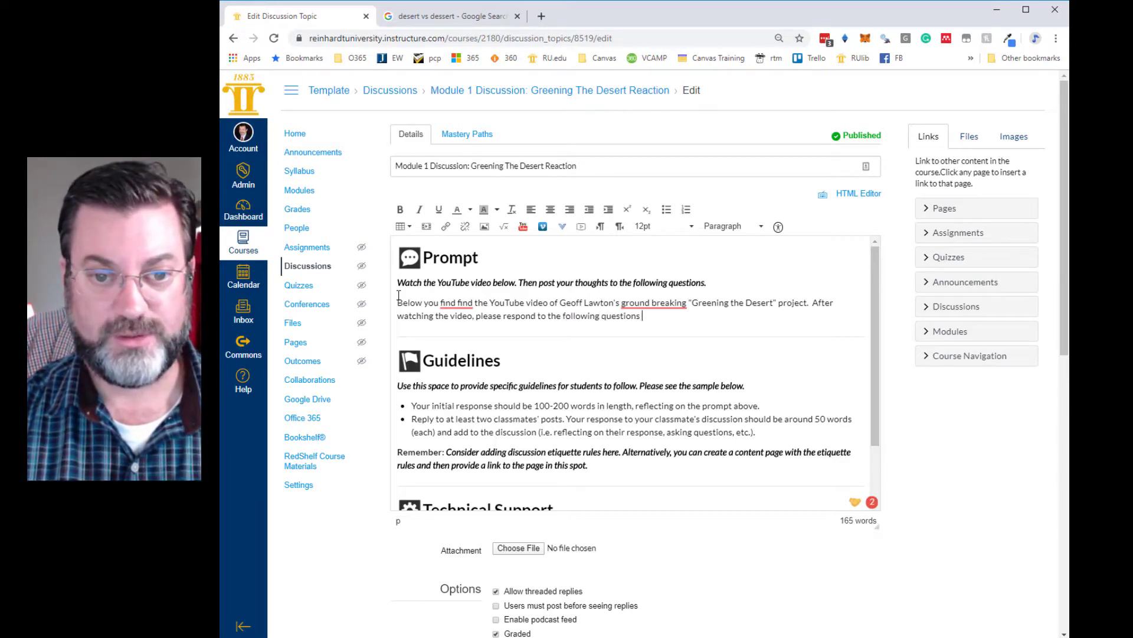
pyautogui.write('in your disc')
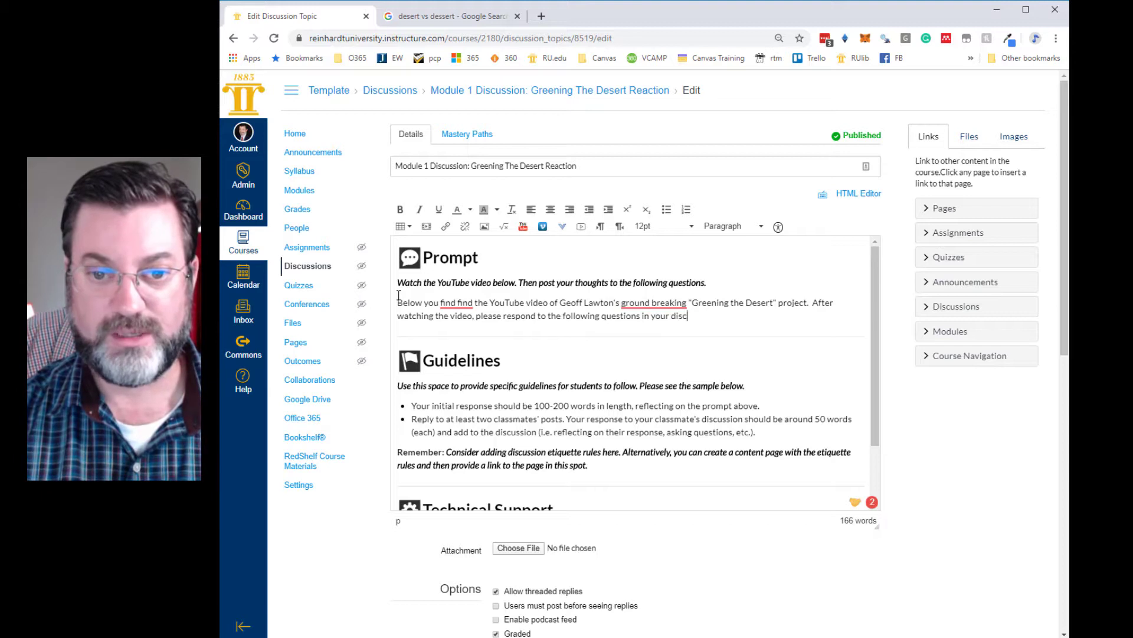
pyautogui.write('ussion post')
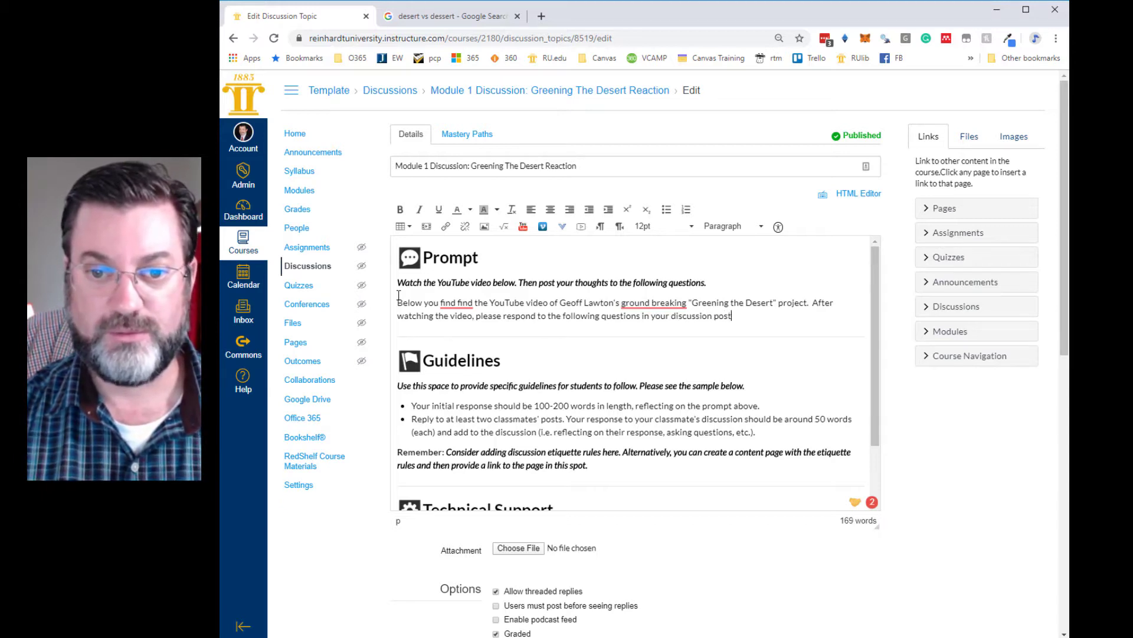
pyautogui.write('.')
pyautogui.press('Return')
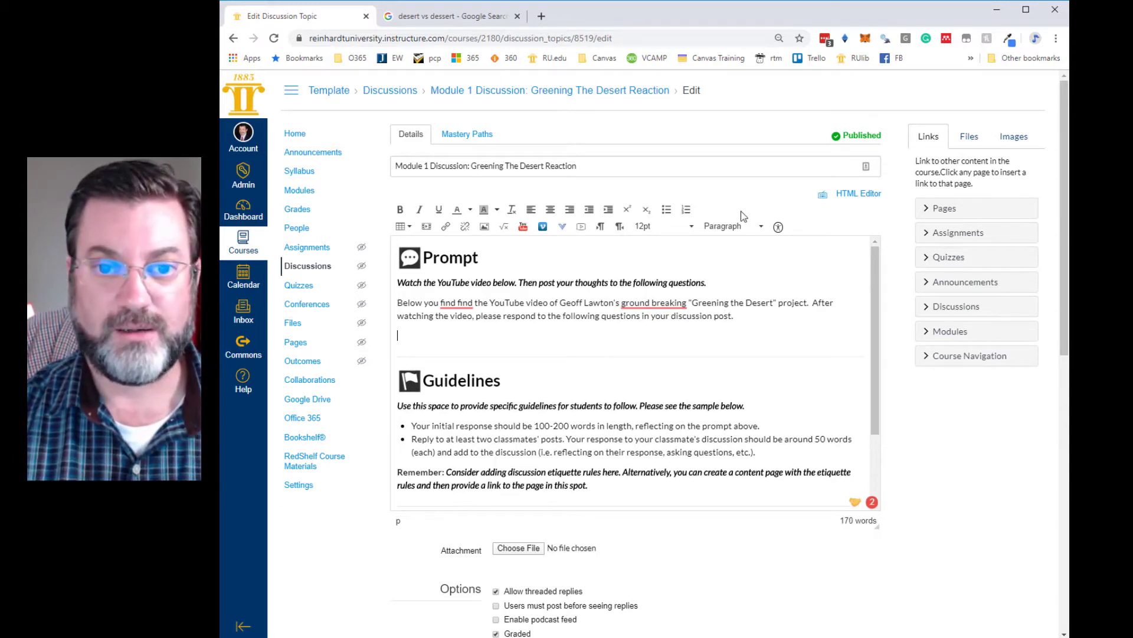
pyautogui.click(687, 210)
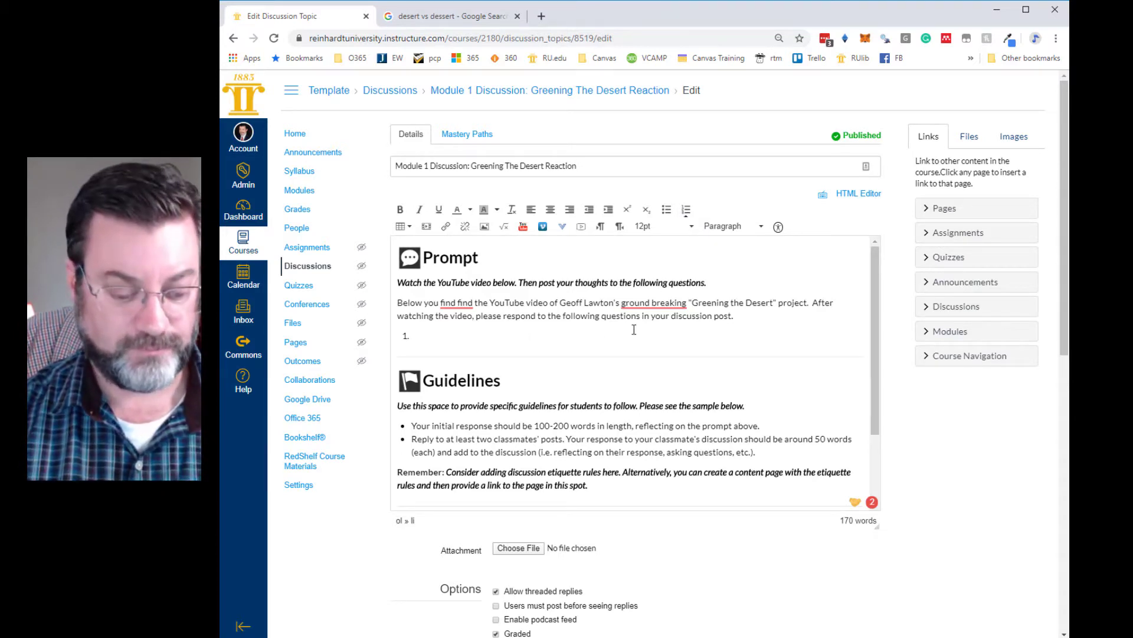
pyautogui.write('What')
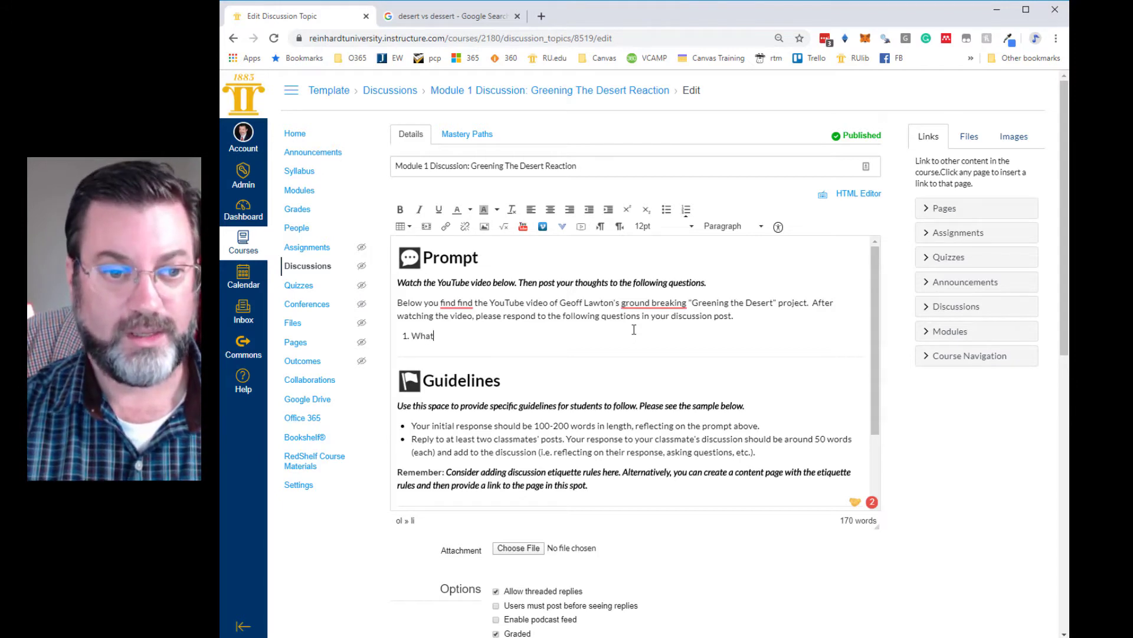
pyautogui.write(' was the most su')
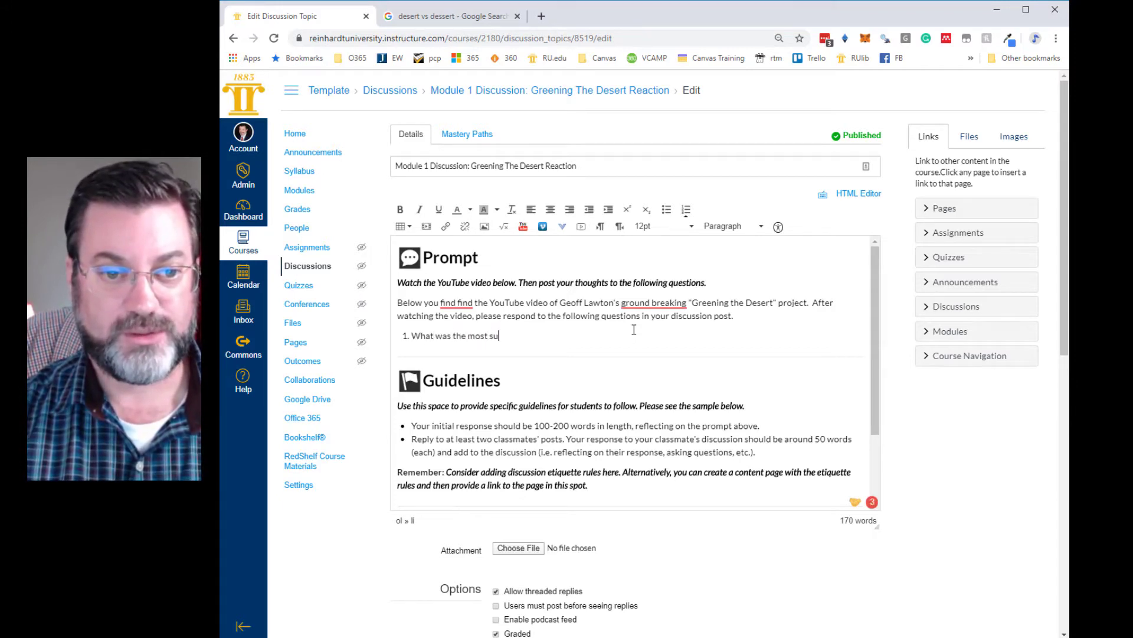
pyautogui.write('rprising')
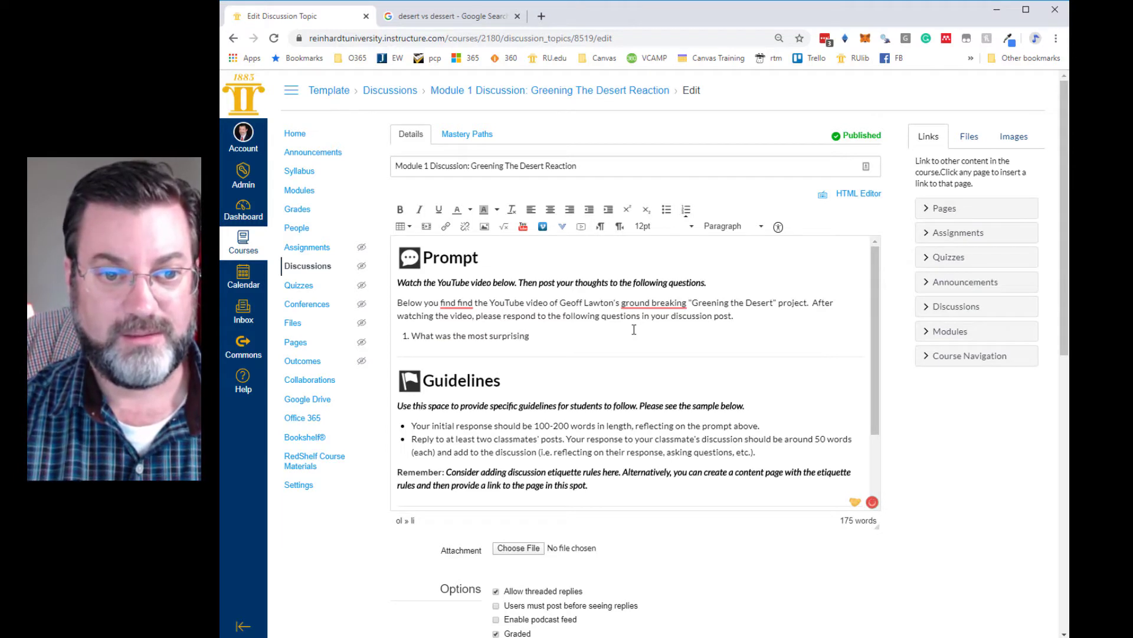
pyautogui.write(' re')
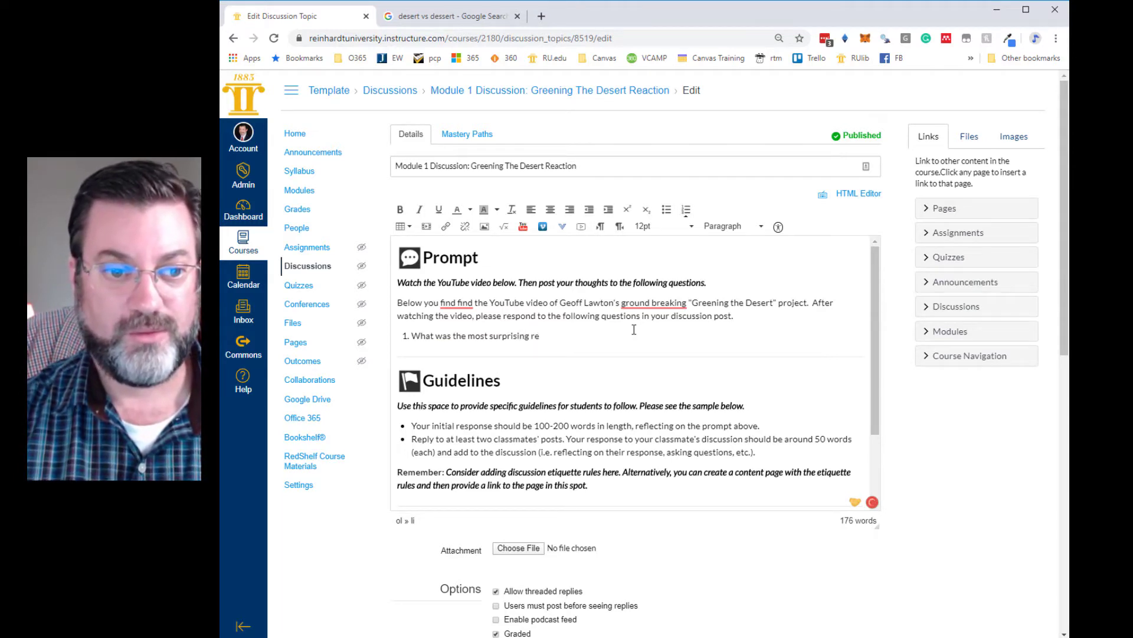
pyautogui.press('BackSpace')
pyautogui.press('BackSpace')
pyautogui.press('BackSpace')
pyautogui.press('BackSpace')
pyautogui.press('BackSpace')
pyautogui.press('BackSpace')
pyautogui.press('BackSpace')
pyautogui.press('BackSpace')
pyautogui.press('BackSpace')
pyautogui.press('BackSpace')
pyautogui.press('BackSpace')
pyautogui.press('BackSpace')
pyautogui.press('BackSpace')
pyautogui.press('BackSpace')
pyautogui.press('BackSpace')
pyautogui.press('BackSpace')
pyautogui.press('BackSpace')
pyautogui.press('BackSpace')
pyautogui.press('BackSpace')
pyautogui.press('BackSpace')
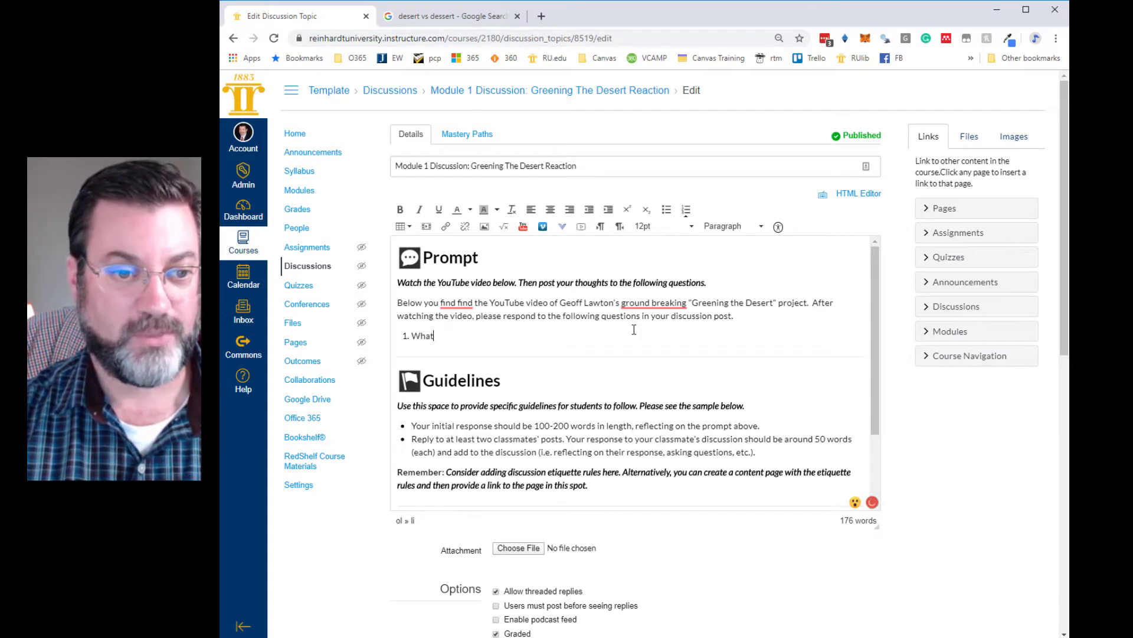
pyautogui.press('BackSpace')
pyautogui.press('BackSpace')
pyautogui.press('BackSpace')
pyautogui.press('BackSpace')
pyautogui.write('To')
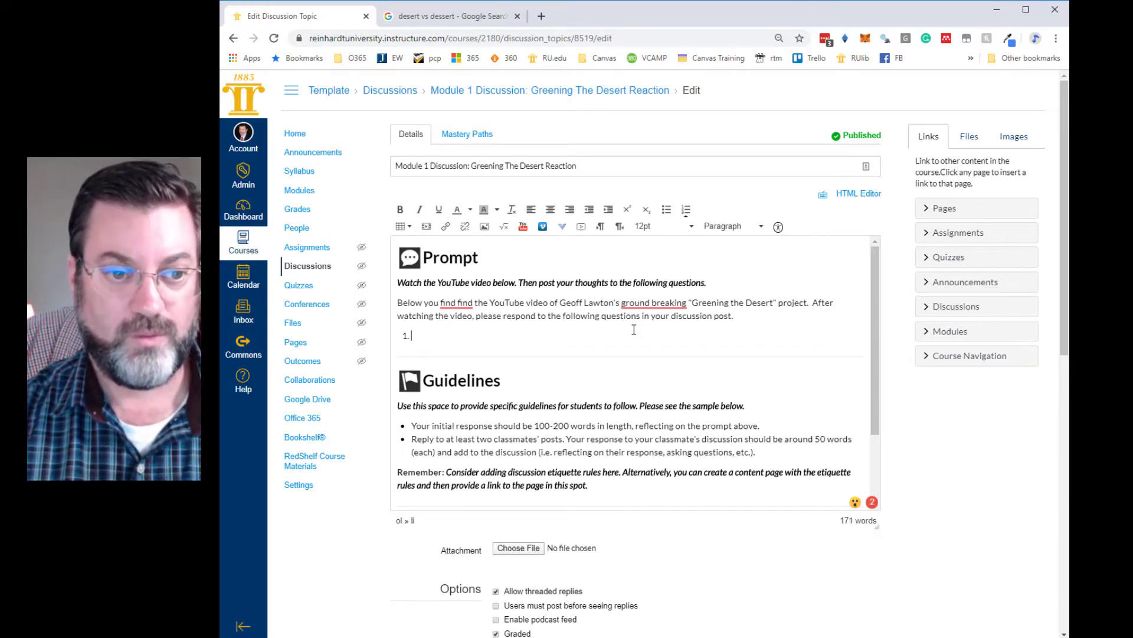
# Step: Enter "What was the most surprising part of the video to you?" as the first numbered question and start a second item
pyautogui.write('What was the ')
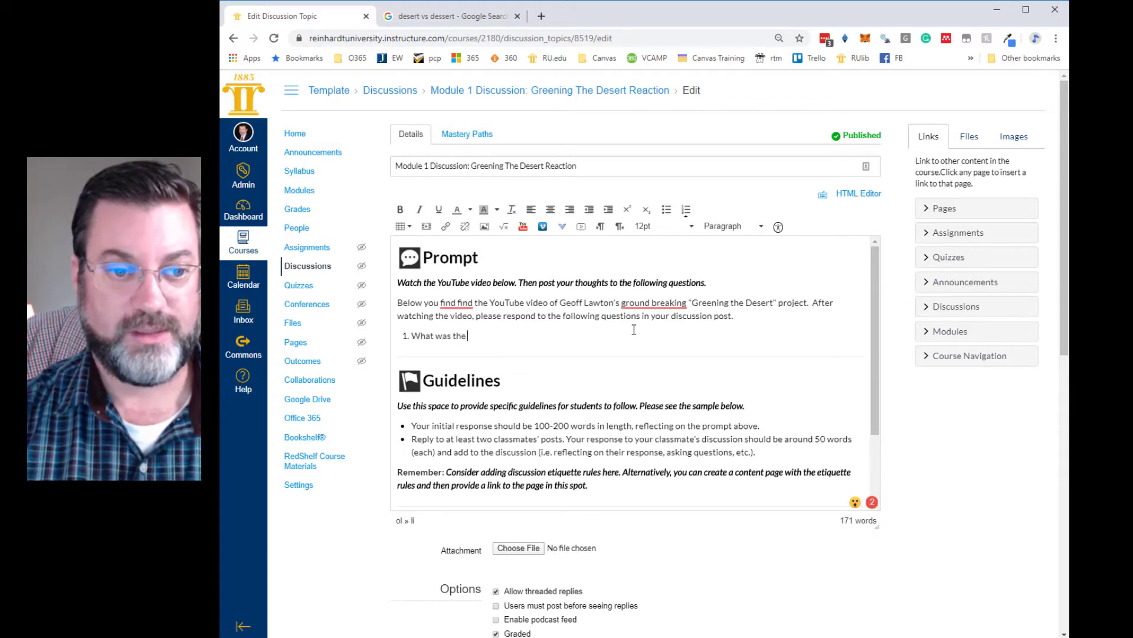
pyautogui.write('most surpri')
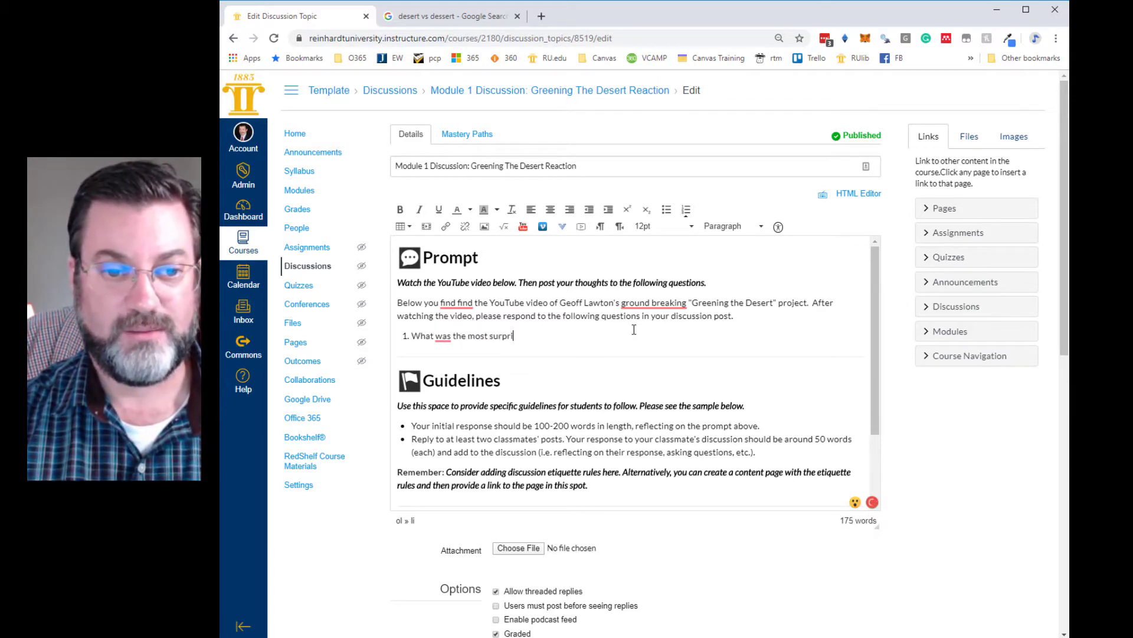
pyautogui.write('sing part ')
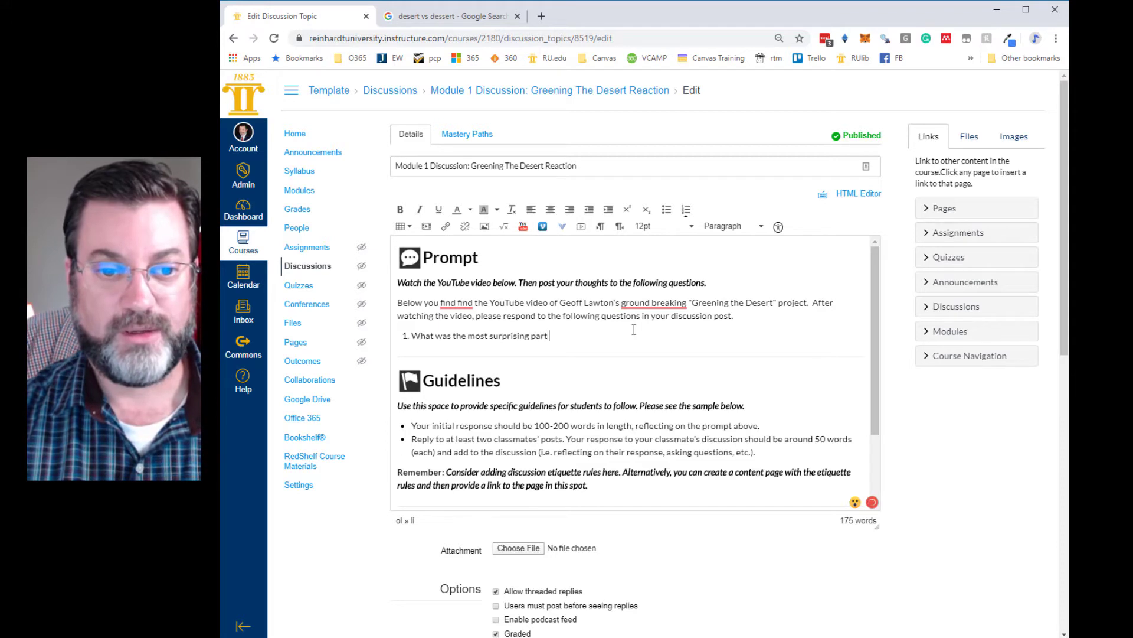
pyautogui.write('of the video to you')
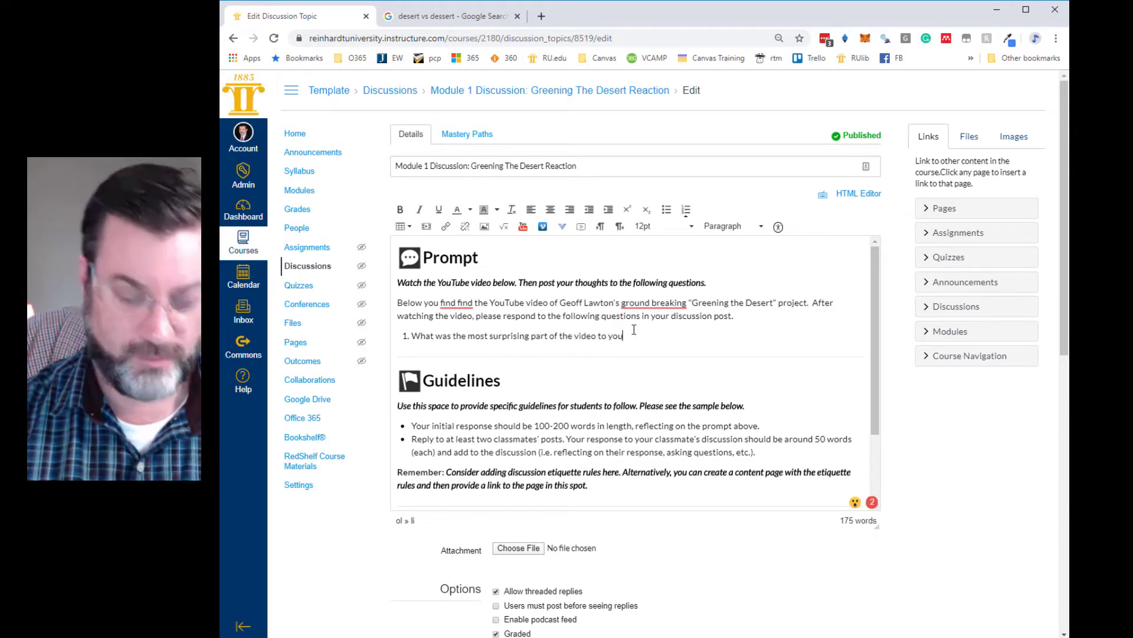
pyautogui.write('?')
pyautogui.press('Return')
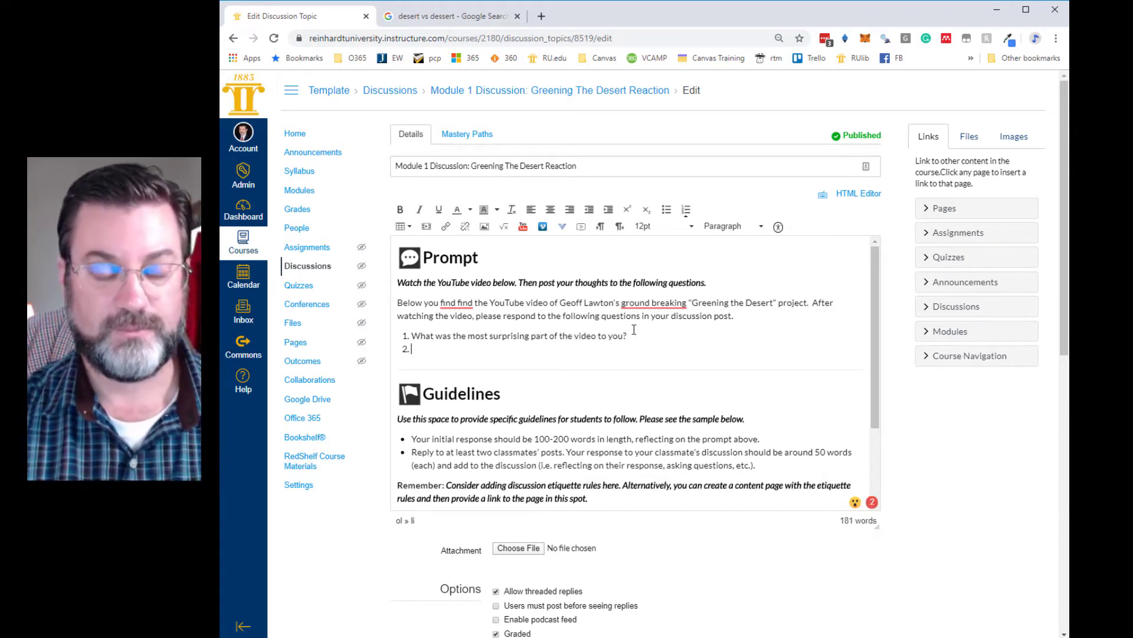
pyautogui.write('Wha')
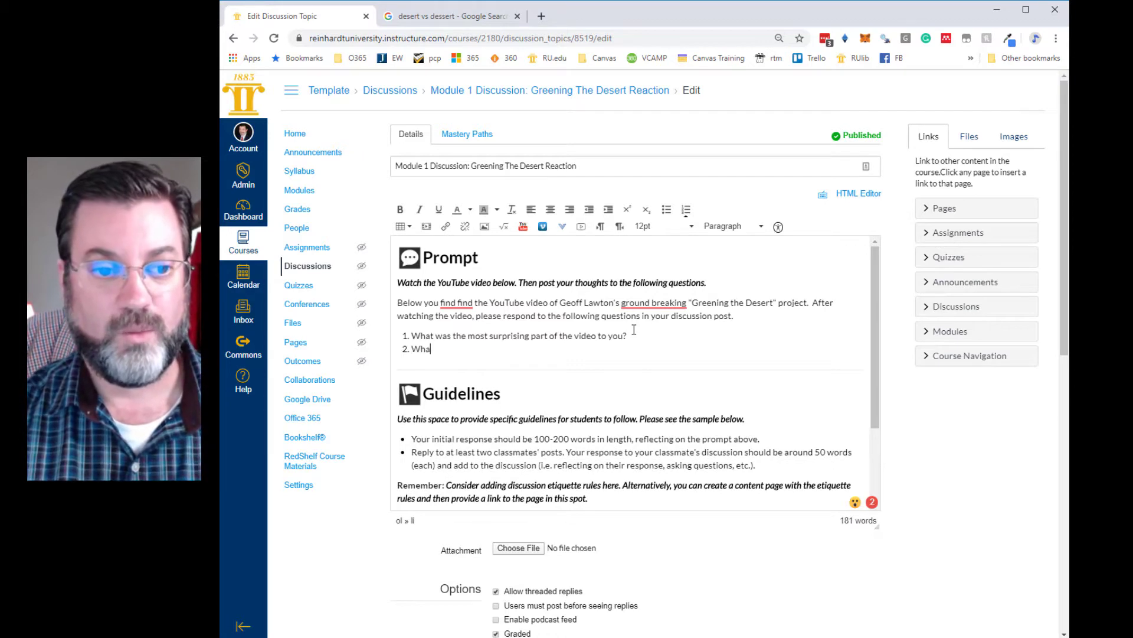
pyautogui.write('t unique ')
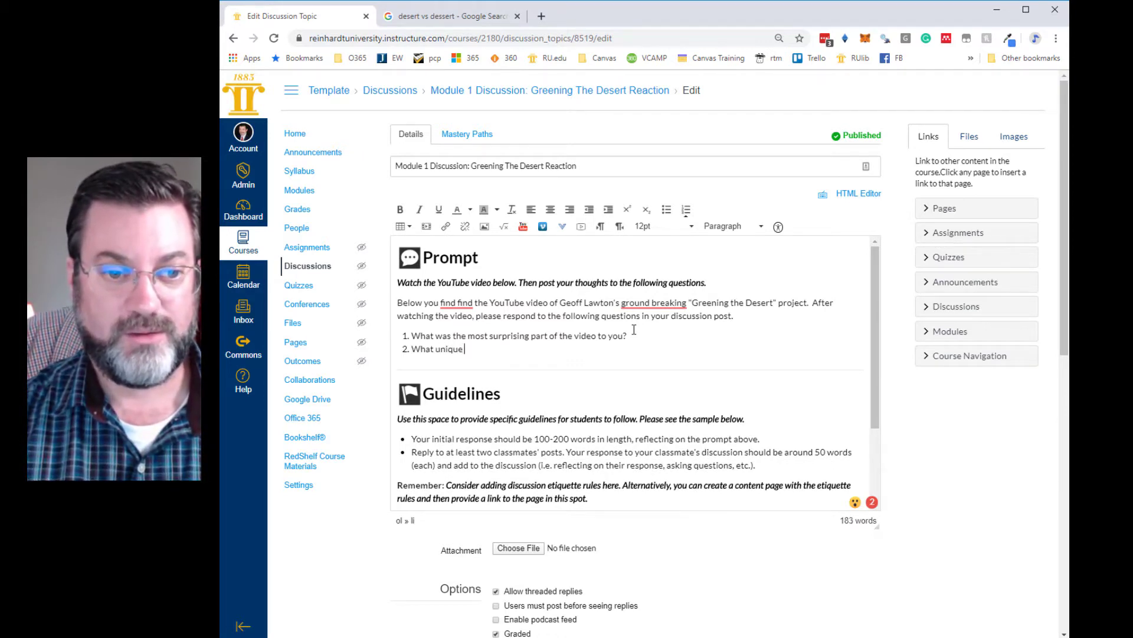
pyautogui.write('challenges')
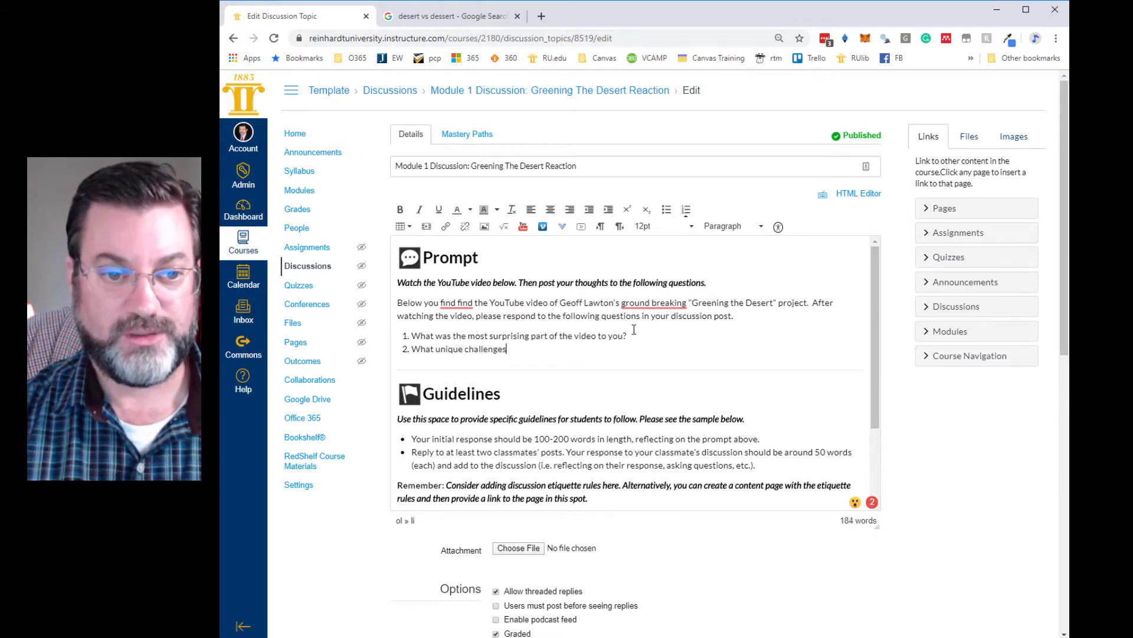
pyautogui.write(' in our area ca')
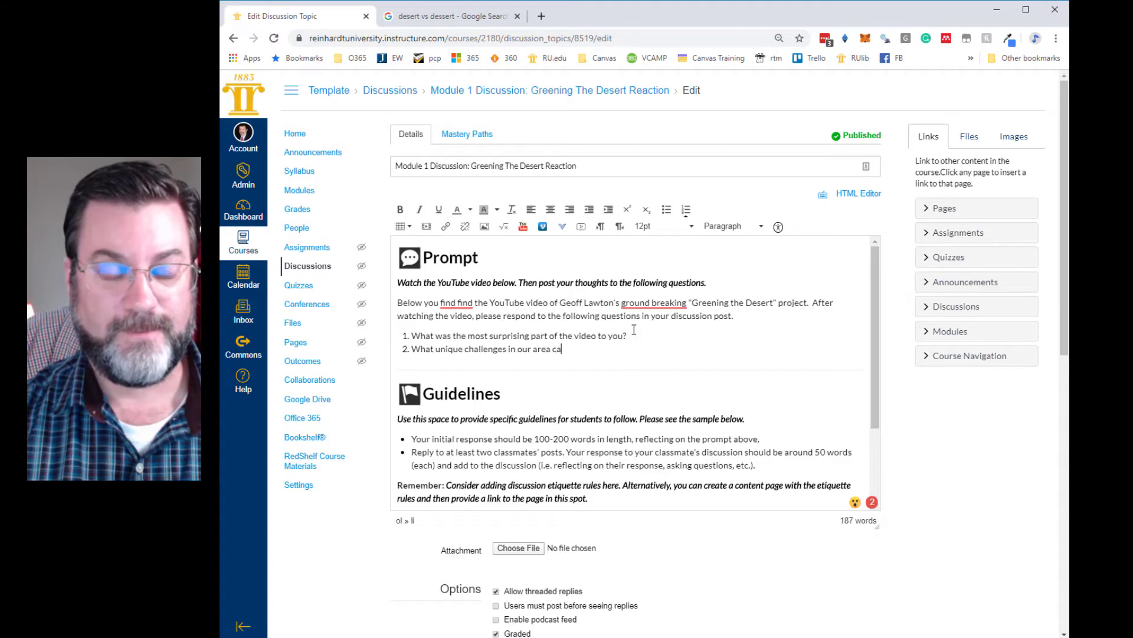
pyautogui.press('BackSpace')
pyautogui.press('BackSpace')
pyautogui.press('BackSpace')
pyautogui.press('BackSpace')
pyautogui.press('BackSpace')
pyautogui.press('BackSpace')
pyautogui.press('BackSpace')
pyautogui.press('BackSpace')
pyautogui.press('BackSpace')
pyautogui.press('BackSpace')
pyautogui.press('BackSpace')
pyautogui.press('BackSpace')
pyautogui.press('BackSpace')
pyautogui.press('BackSpace')
pyautogui.press('BackSpace')
pyautogui.press('BackSpace')
pyautogui.press('BackSpace')
pyautogui.press('BackSpace')
pyautogui.press('BackSpace')
pyautogui.press('BackSpace')
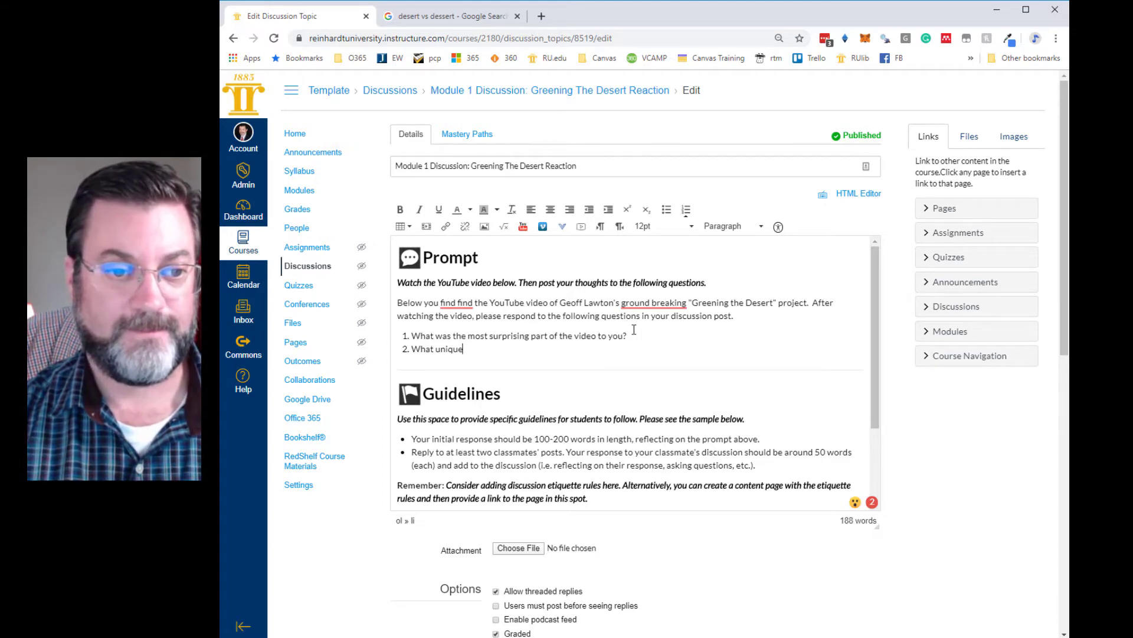
pyautogui.press('Return')
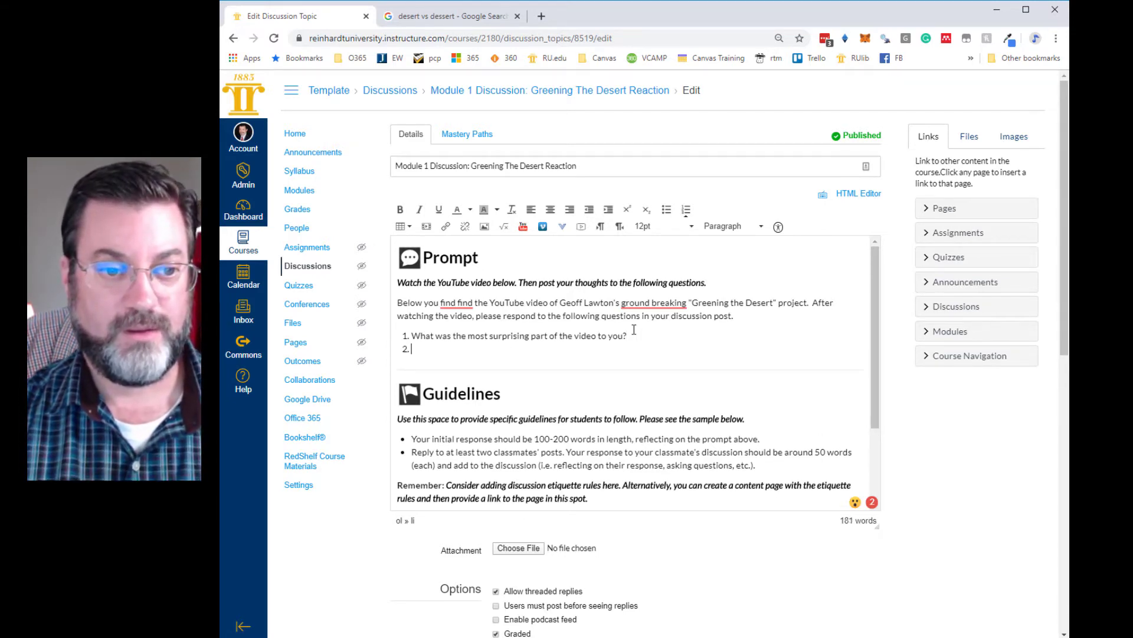
# Step: Begin the second numbered question with "The video shows a successful installation in a very challenging arid climate."
pyautogui.write('The video shows ')
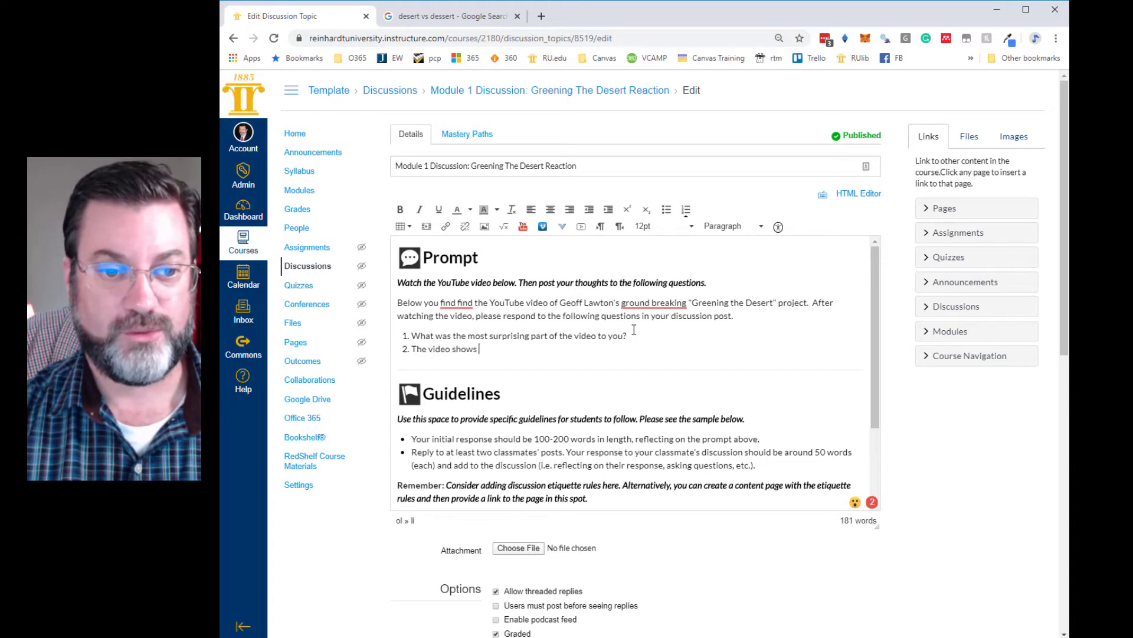
pyautogui.write('a suc')
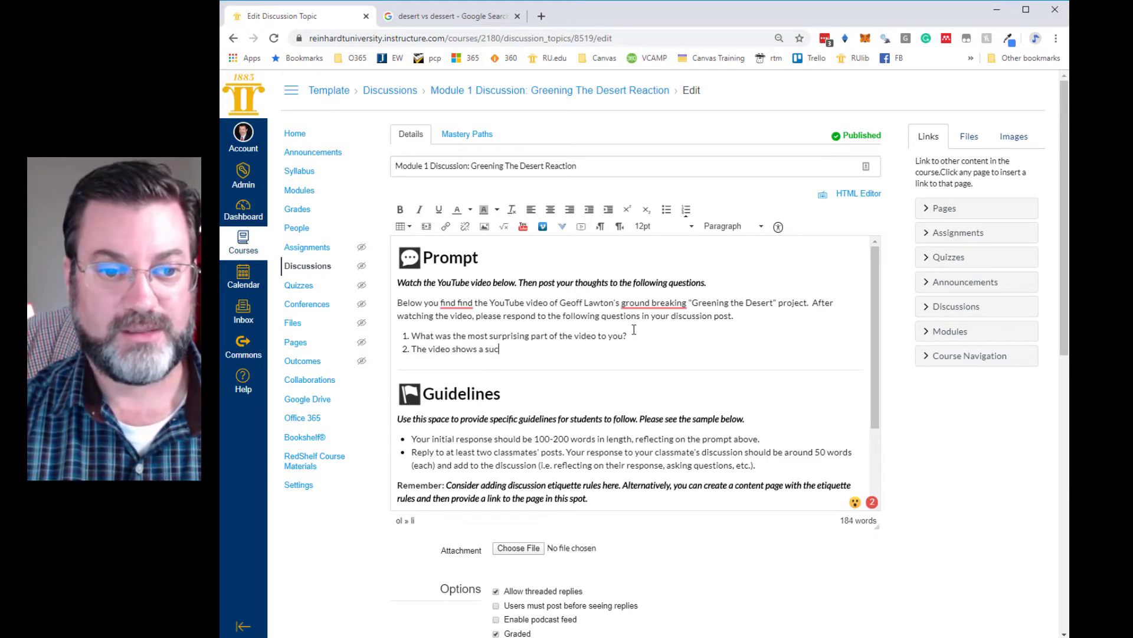
pyautogui.write('cessful inst')
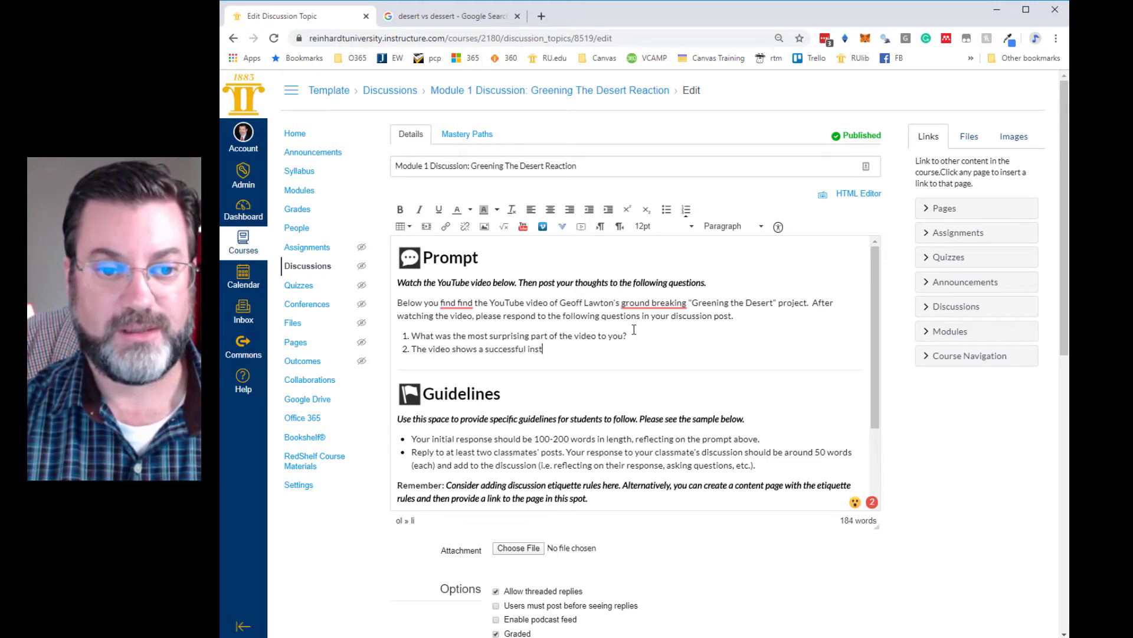
pyautogui.write('allation in ')
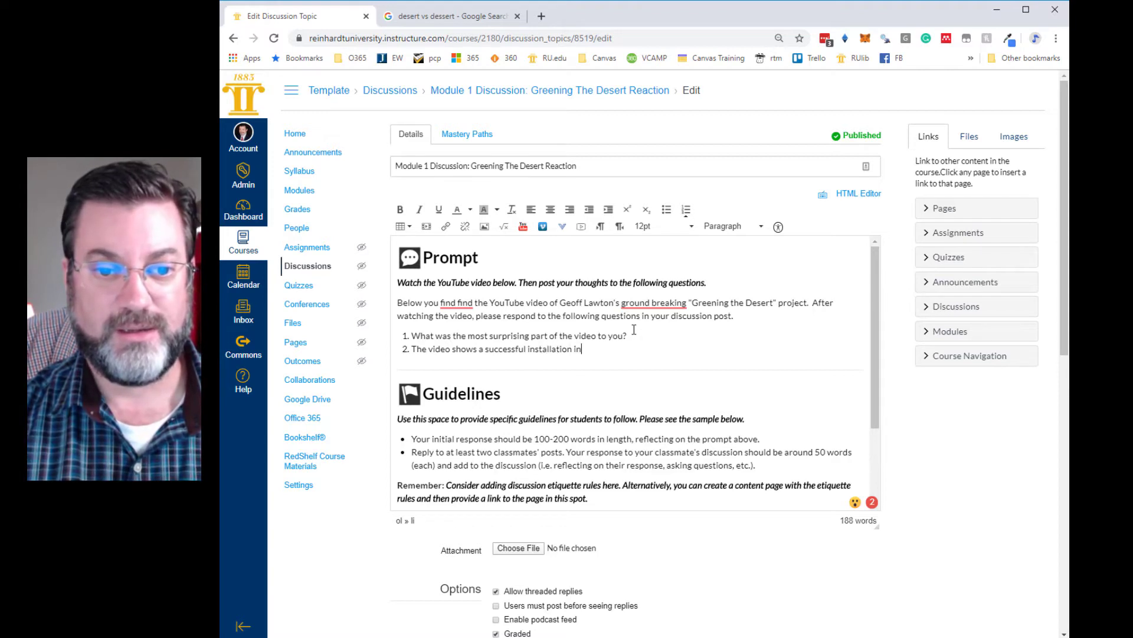
pyautogui.write('a')
pyautogui.write(' very ch')
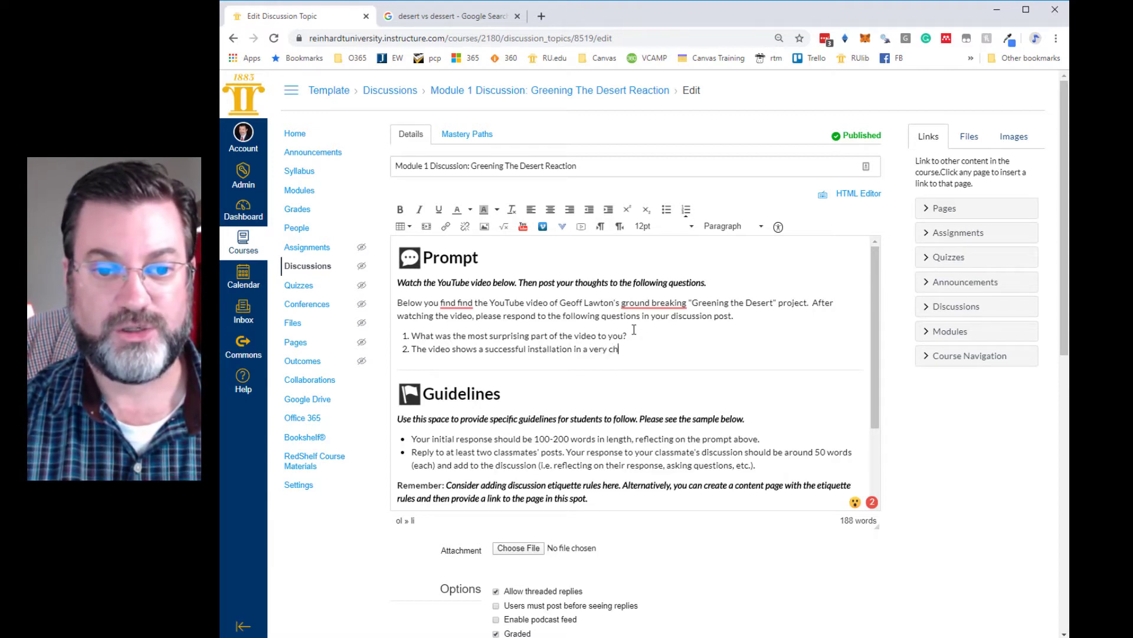
pyautogui.write('allenging ar')
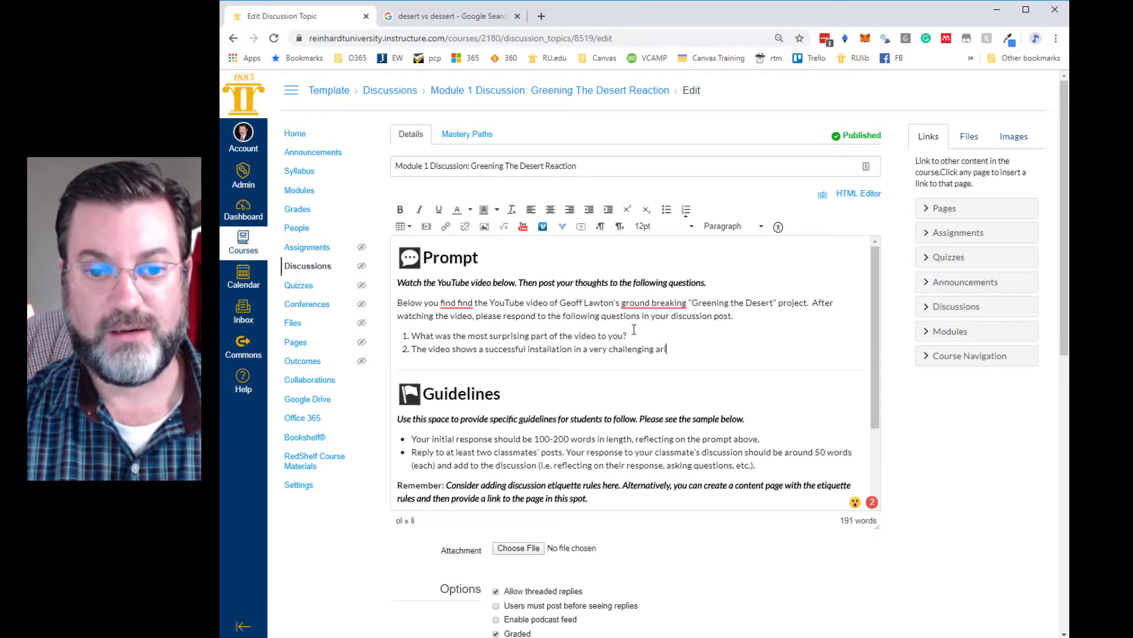
pyautogui.write('id climate.  ')
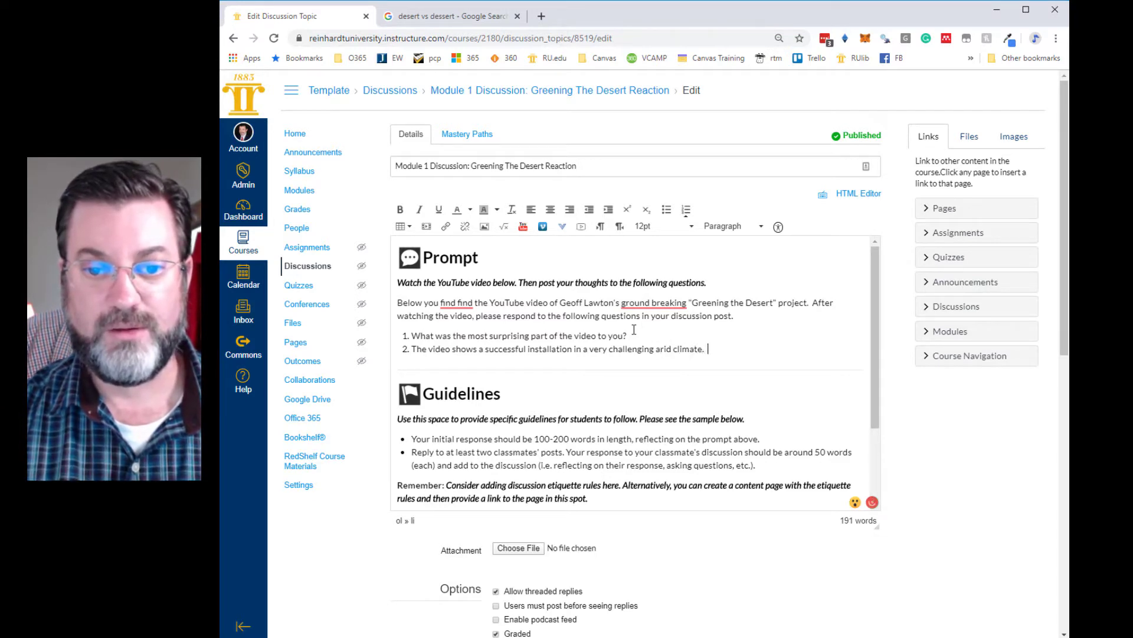
# Step: Append "What are the biggest environmental challenges that a permaculture installation in our area must consider." to the second item and start a third
pyautogui.write('What are the ')
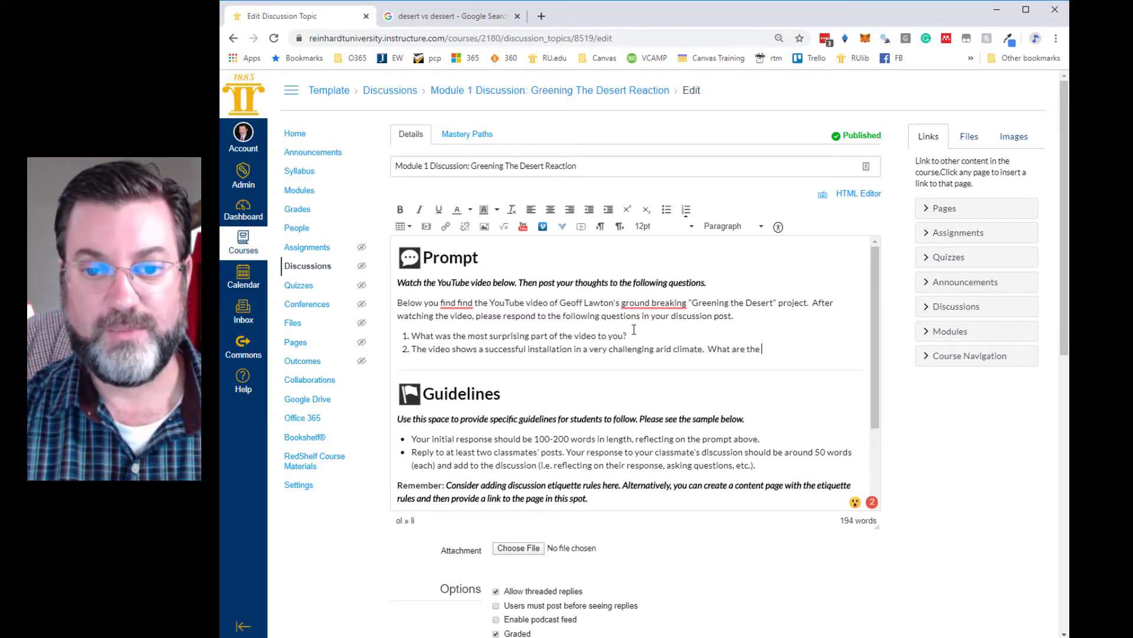
pyautogui.write('biggest')
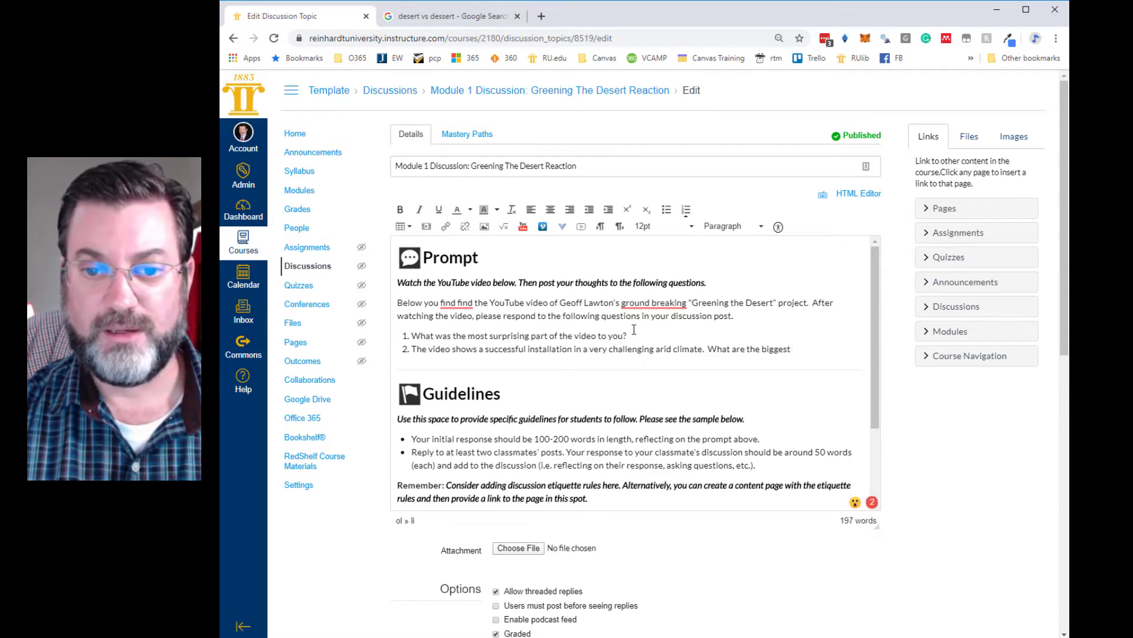
pyautogui.write(' envi')
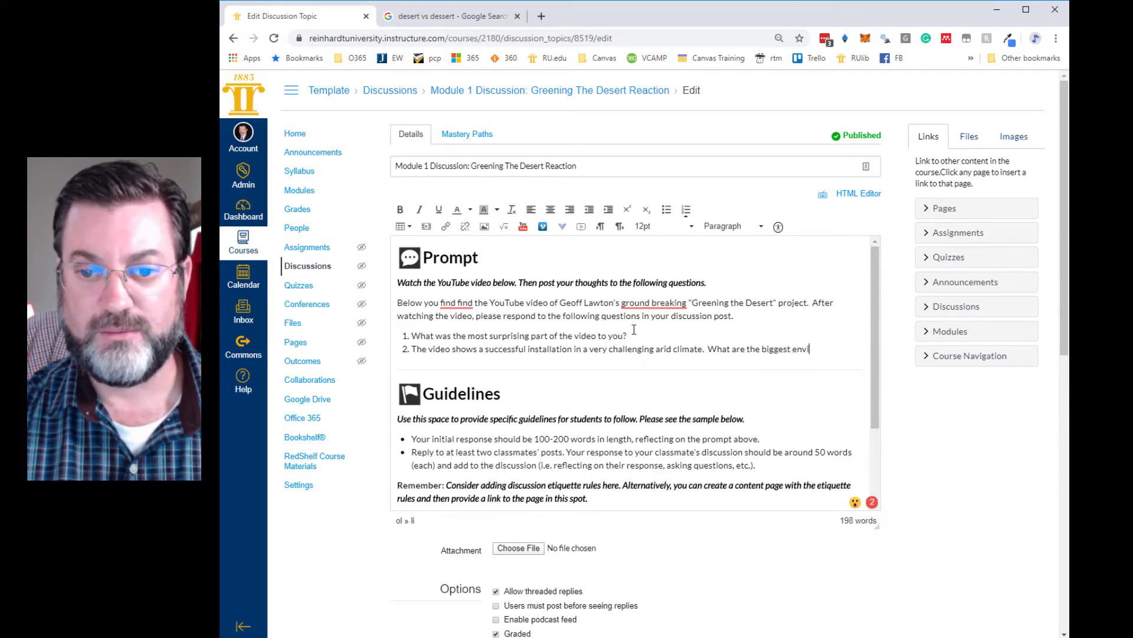
pyautogui.write('ronment')
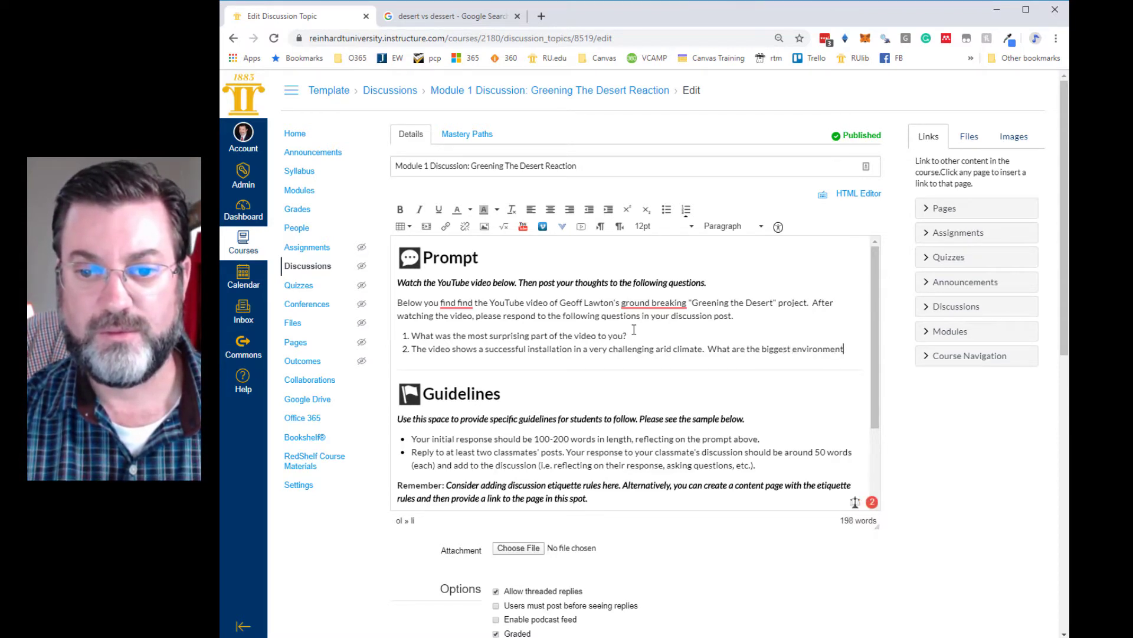
pyautogui.write('al challenges ')
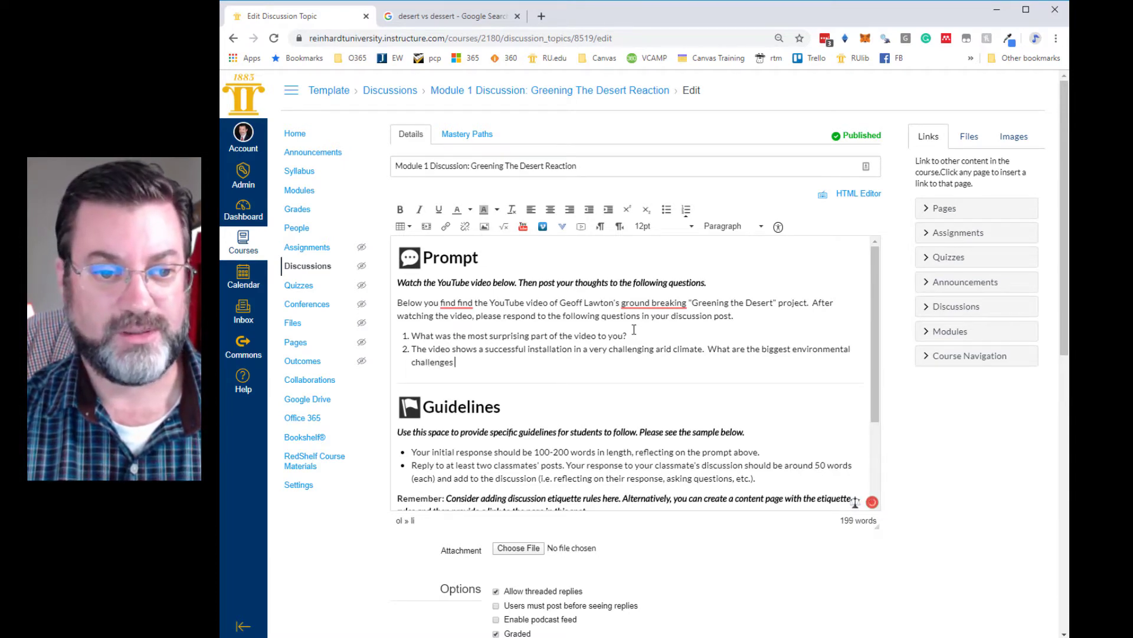
pyautogui.write('that a permacu')
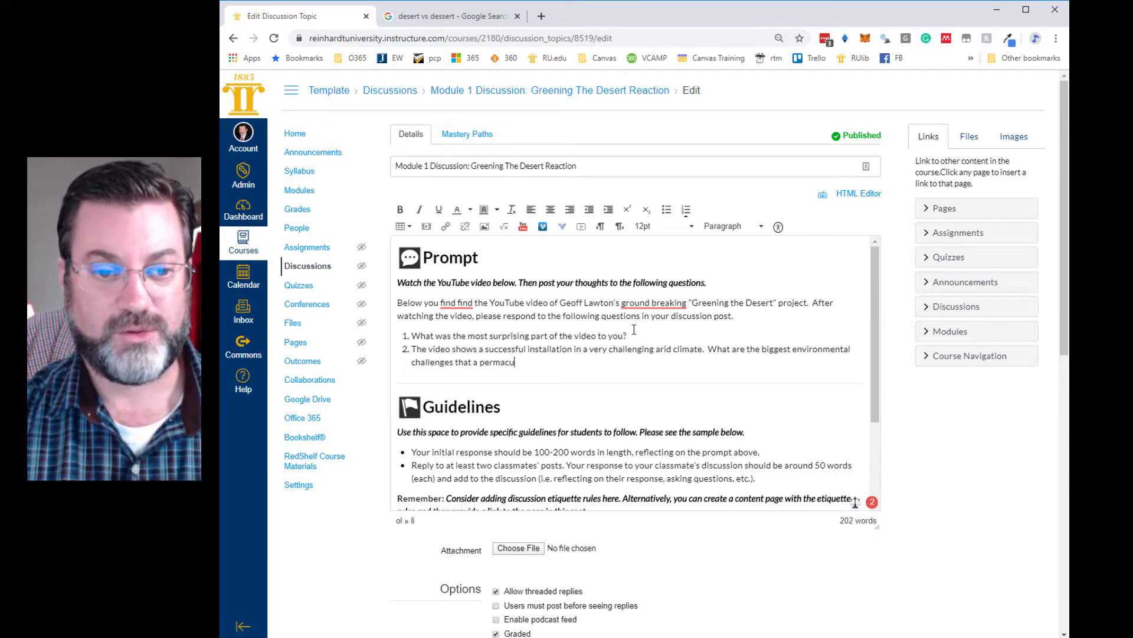
pyautogui.write('lture insal')
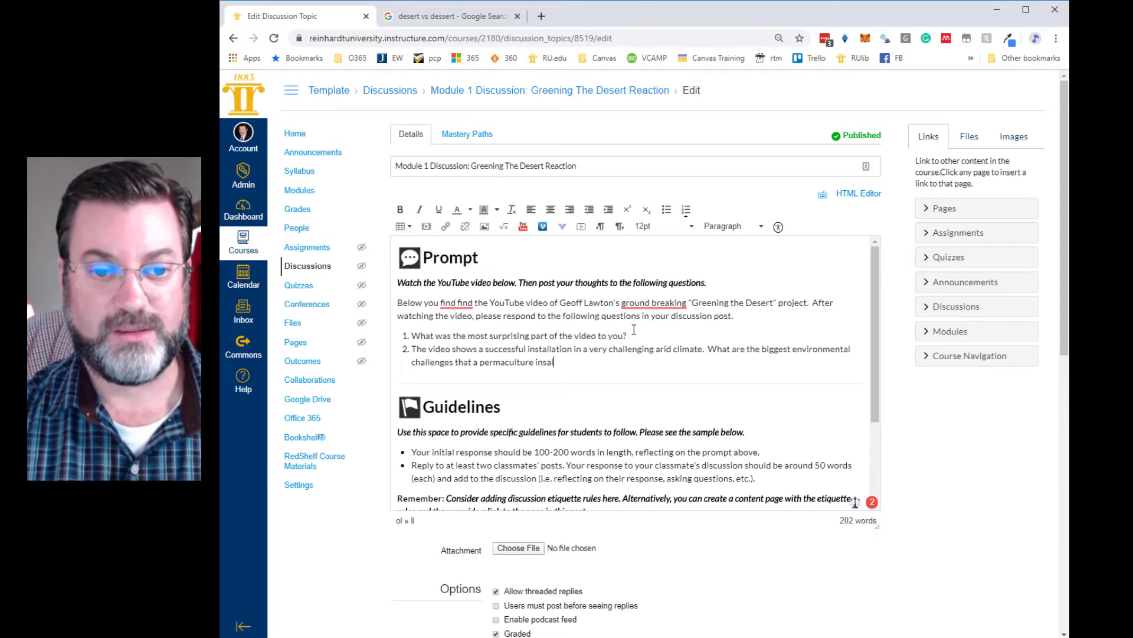
pyautogui.press('BackSpace')
pyautogui.press('BackSpace')
pyautogui.write('tallati')
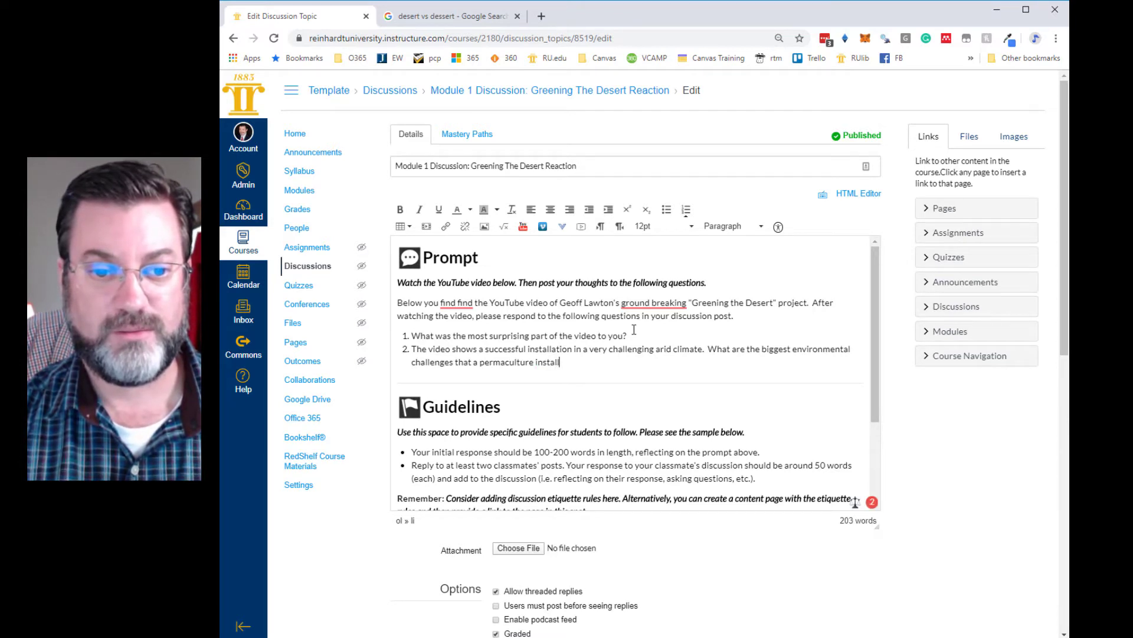
pyautogui.write('on i')
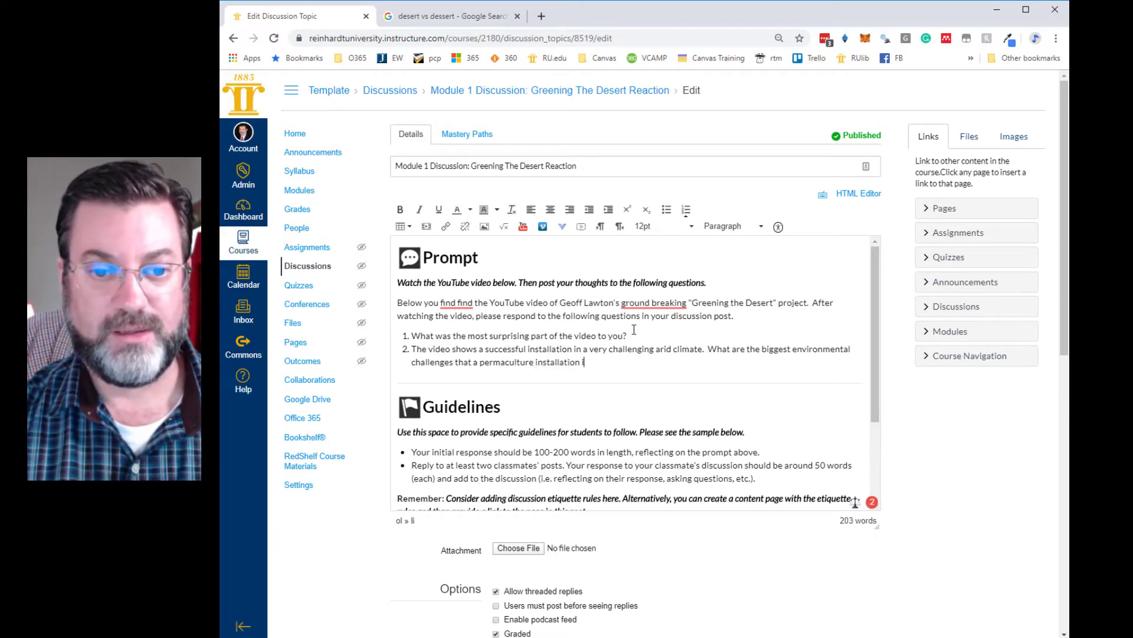
pyautogui.write('n our area mu')
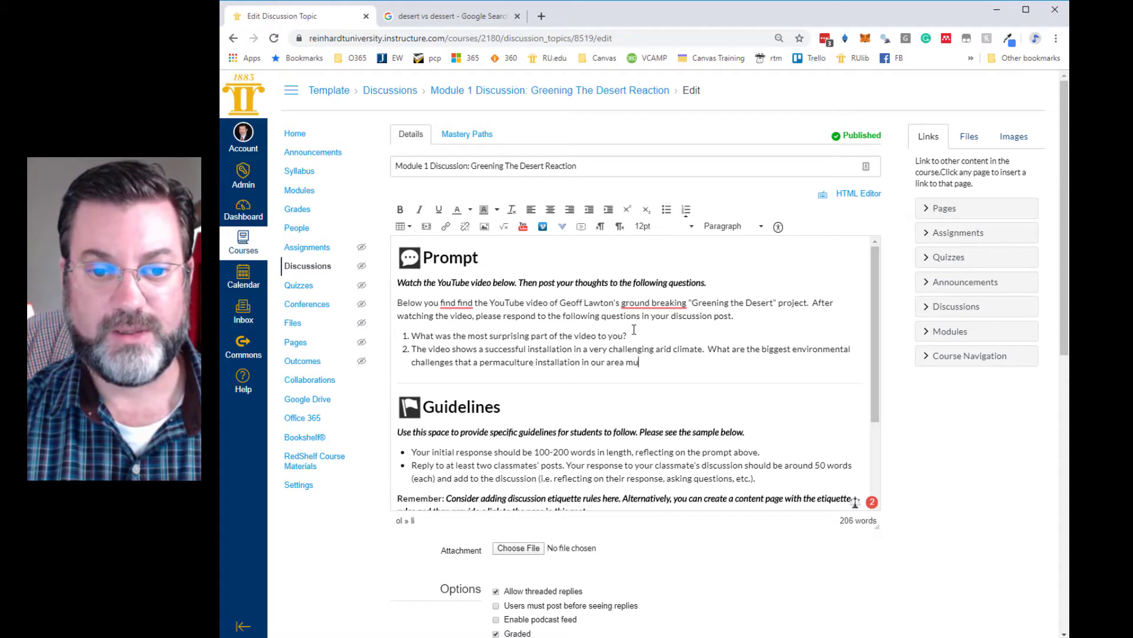
pyautogui.write('st consider')
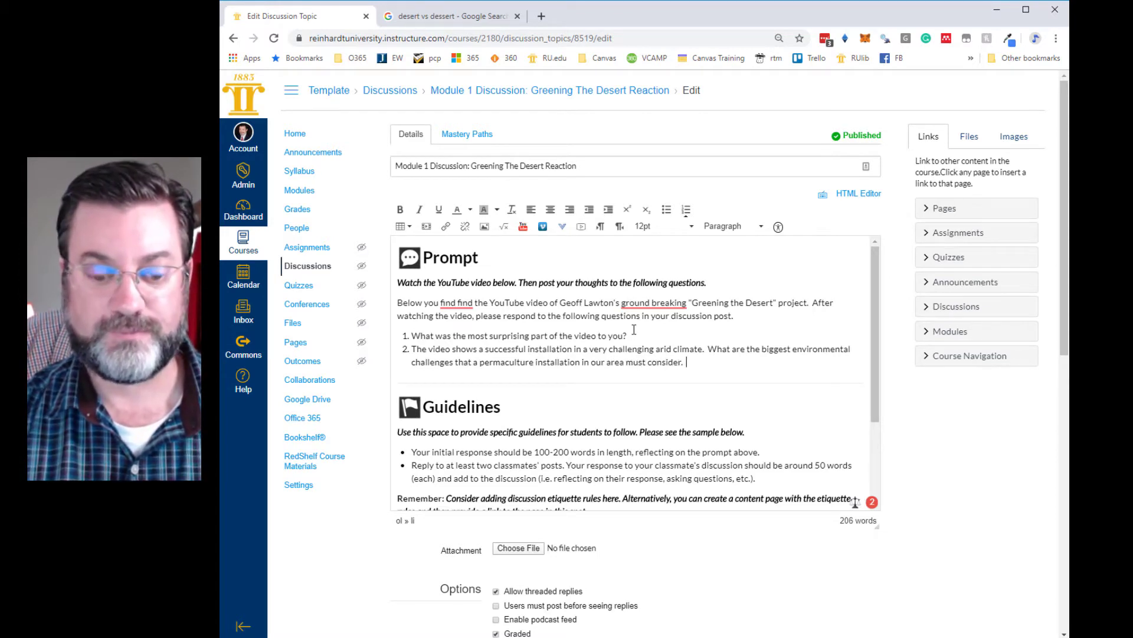
pyautogui.write('.  (Hin')
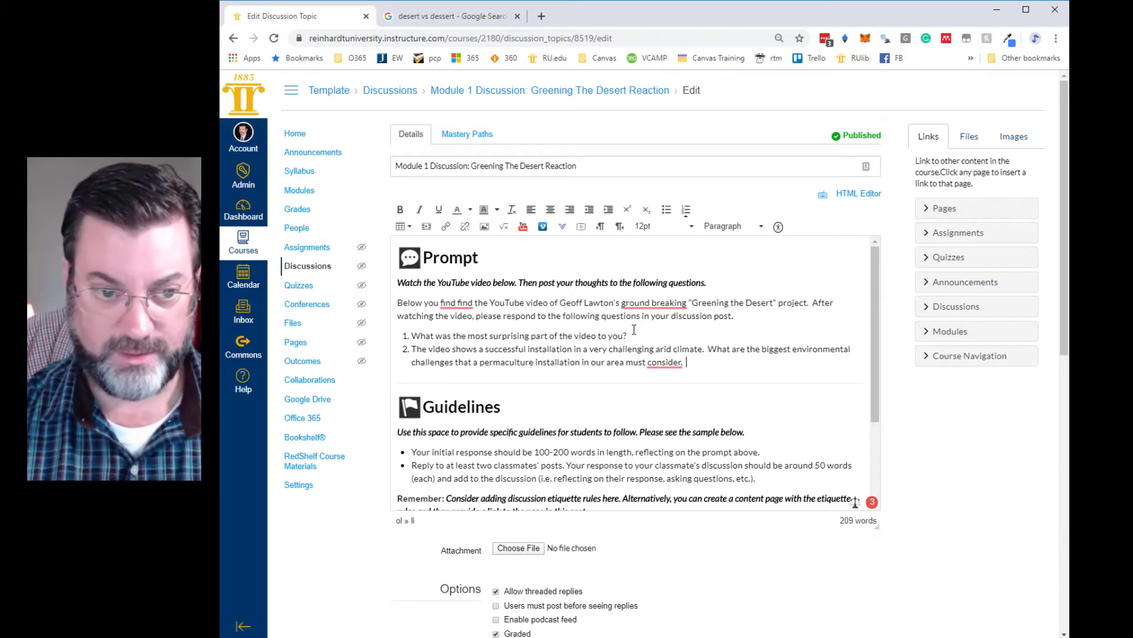
pyautogui.press('Return')
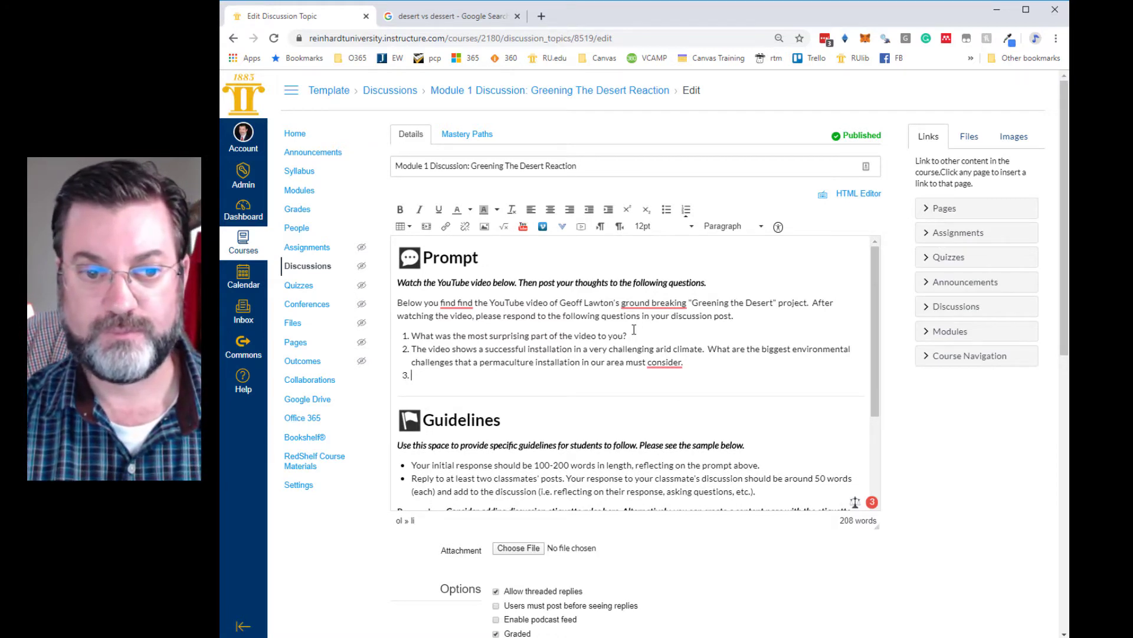
# Step: Enter "What other local societal problems could be addressed with a permaculture installation in our area." as the third numbered question
pyautogui.write('What other')
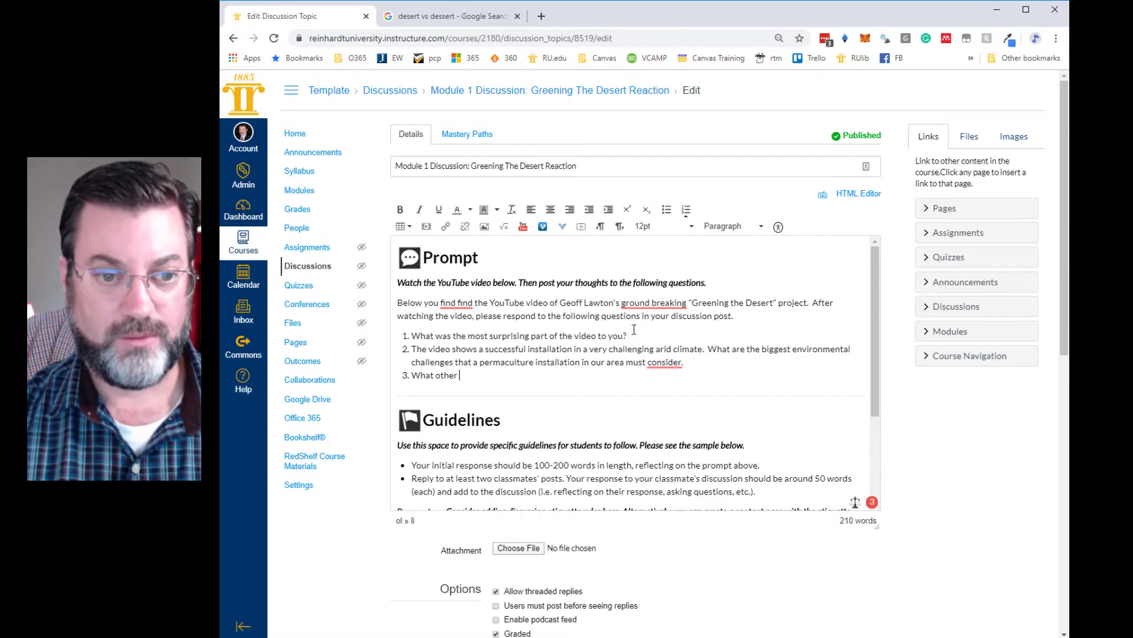
pyautogui.write(' local')
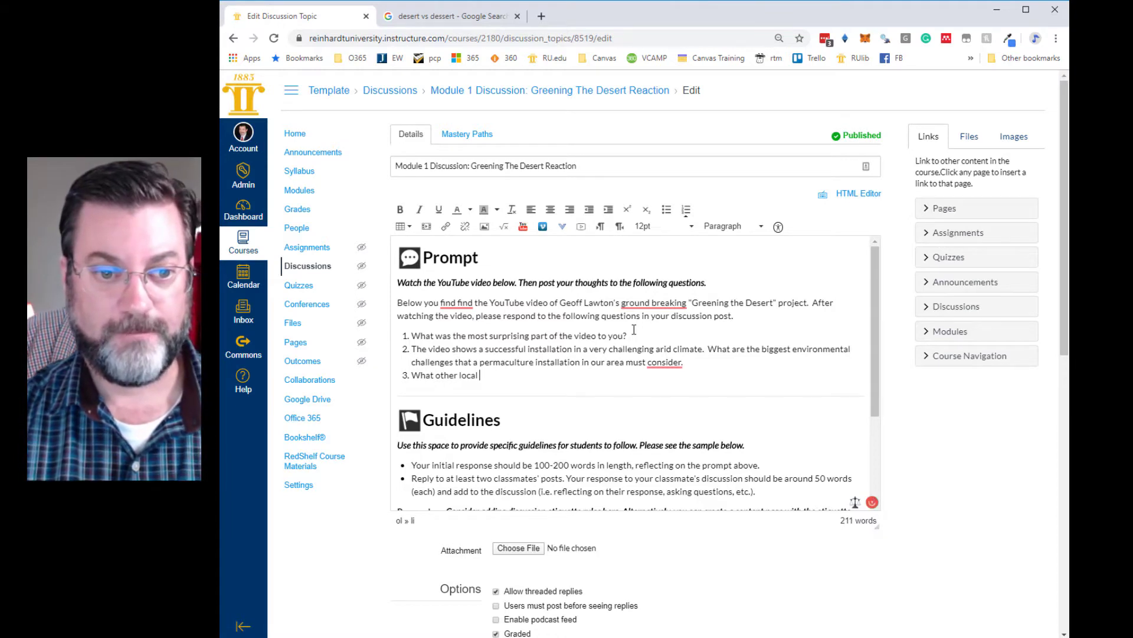
pyautogui.write(' p')
pyautogui.press('BackSpace')
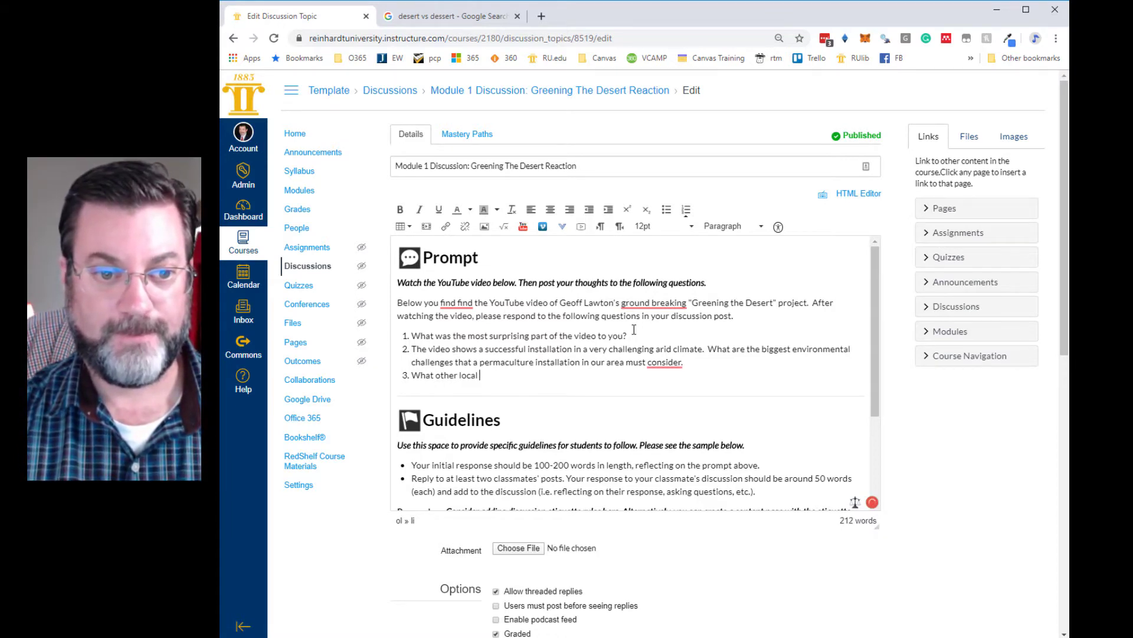
pyautogui.write('societal p')
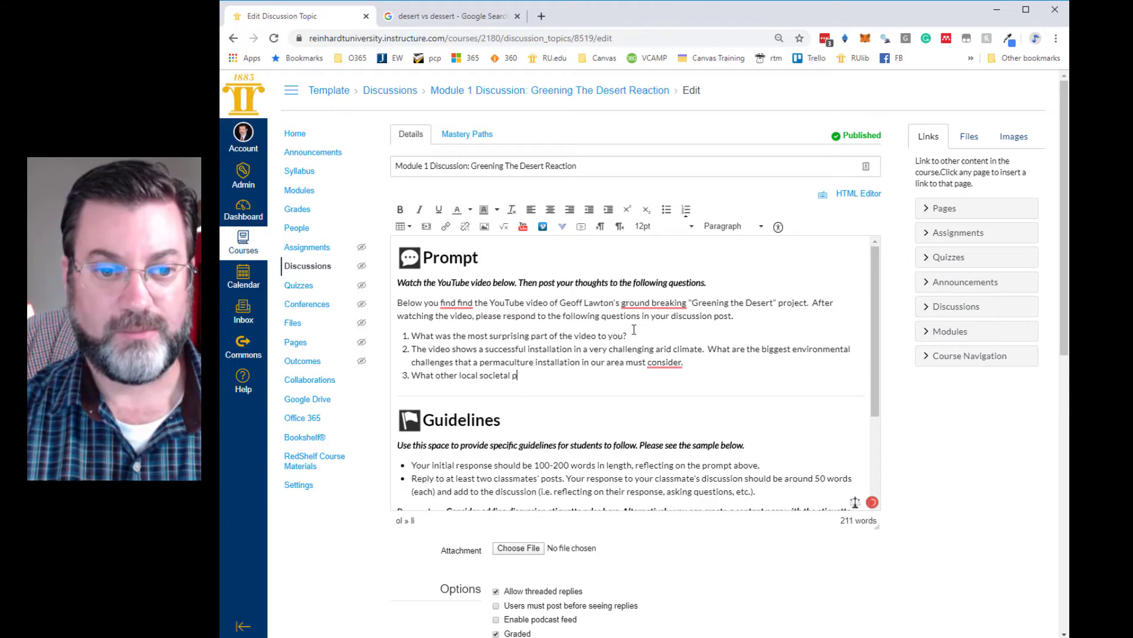
pyautogui.write('roblems')
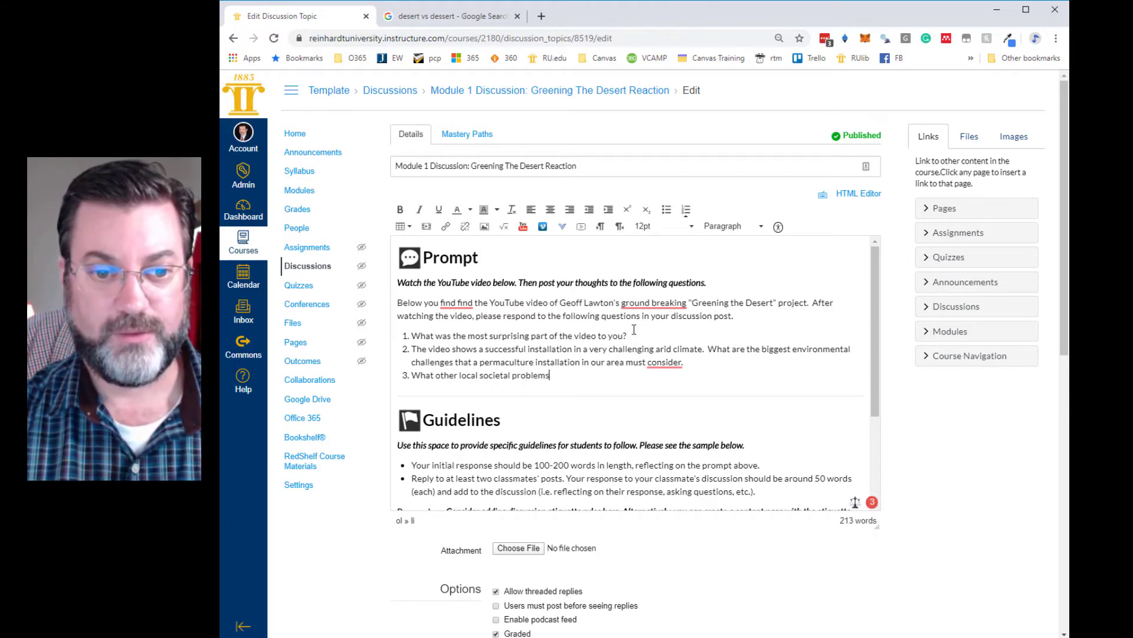
pyautogui.write(' could be addre')
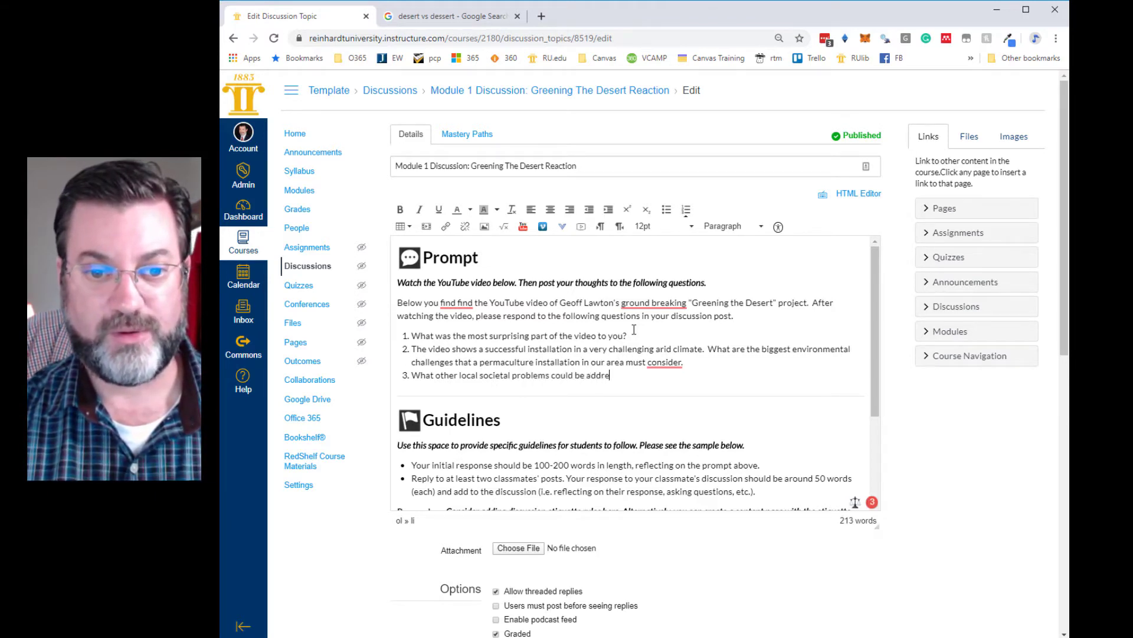
pyautogui.write('ssed with a pe')
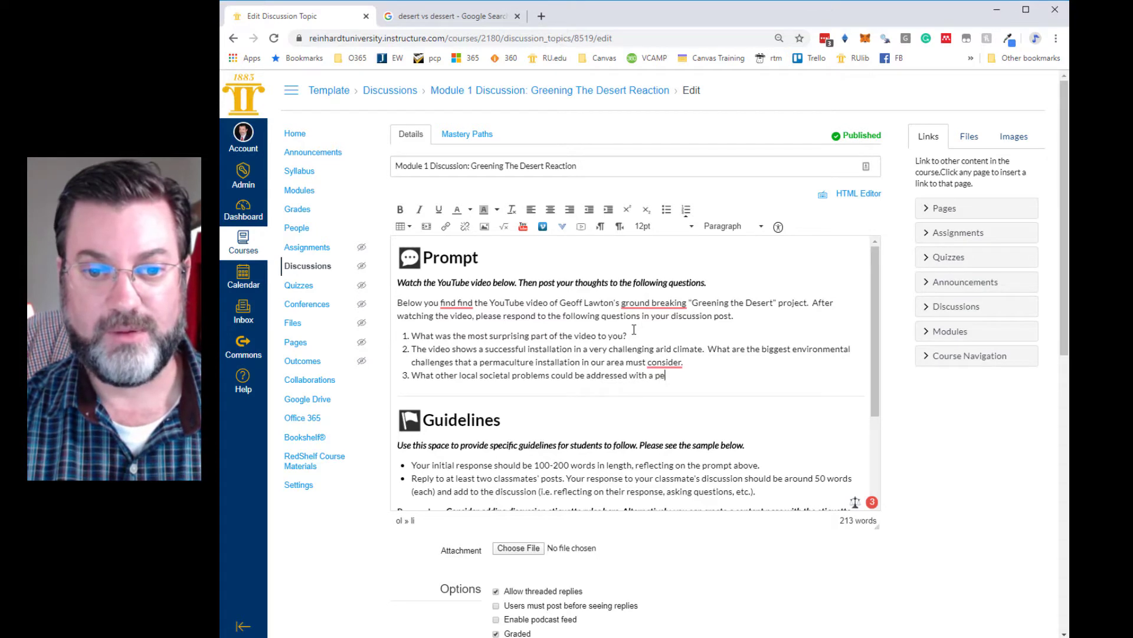
pyautogui.write('rmaculture ')
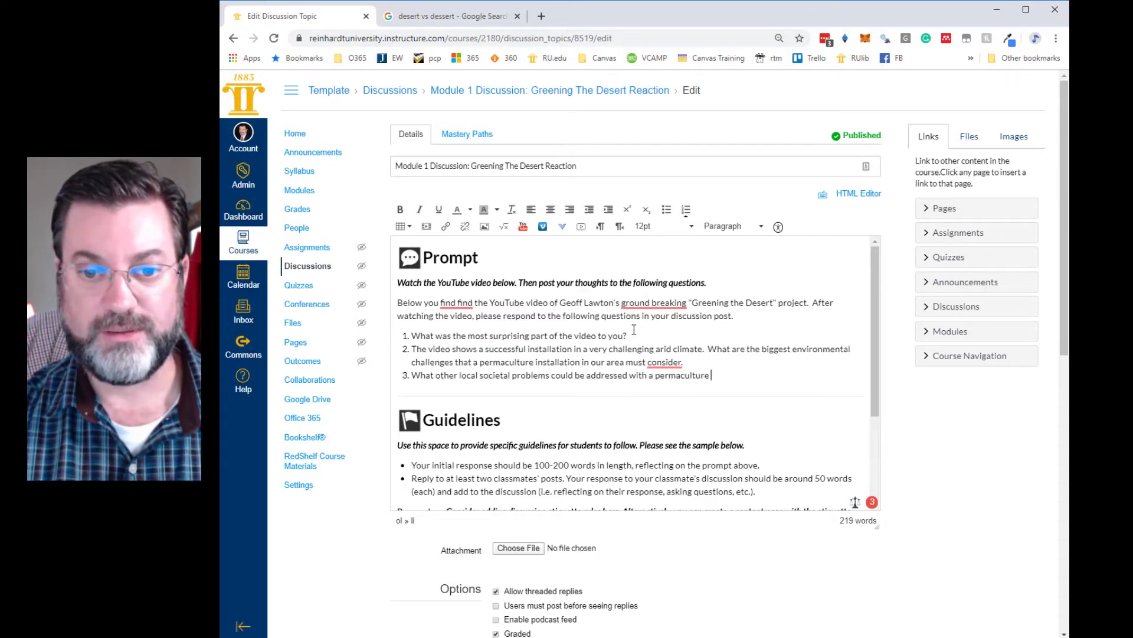
pyautogui.write('installation in our area.')
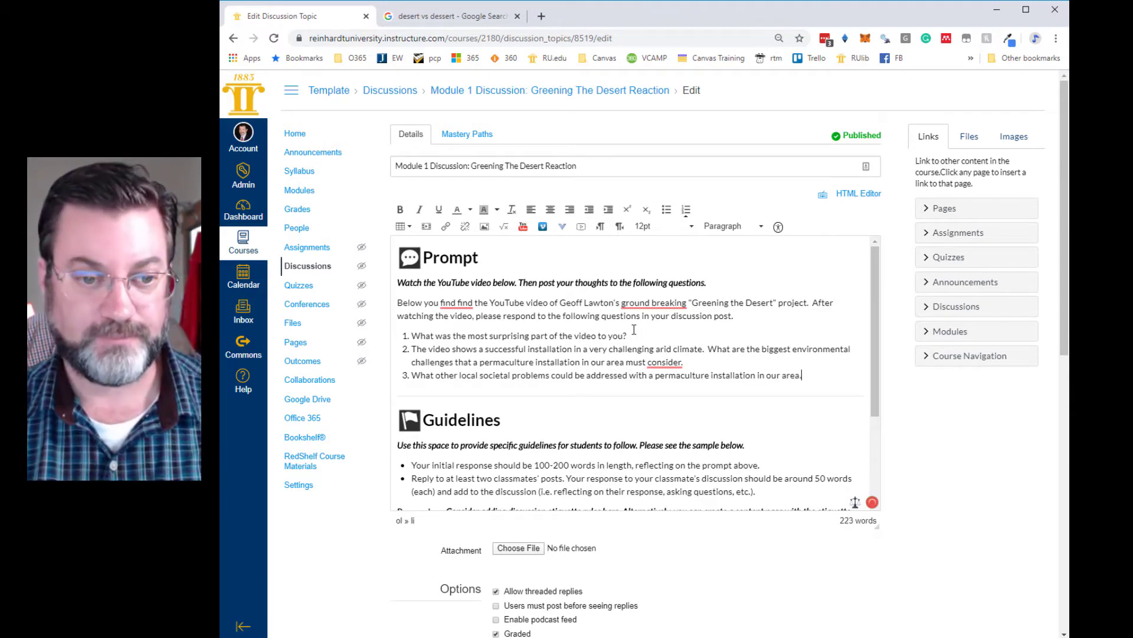
# Step: Replace the placeholder line under Guidelines with "Your discussion posts will be graded along the following guidelines."
pyautogui.scroll(-3, 634, 329)
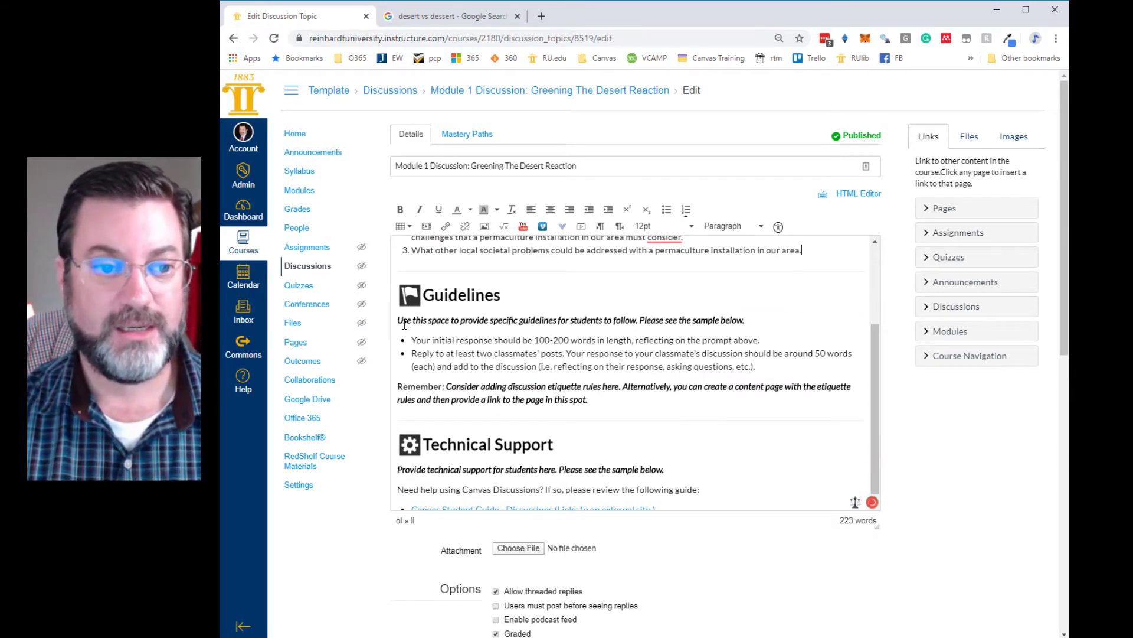
pyautogui.moveTo(401, 323); pyautogui.dragTo(749, 319)
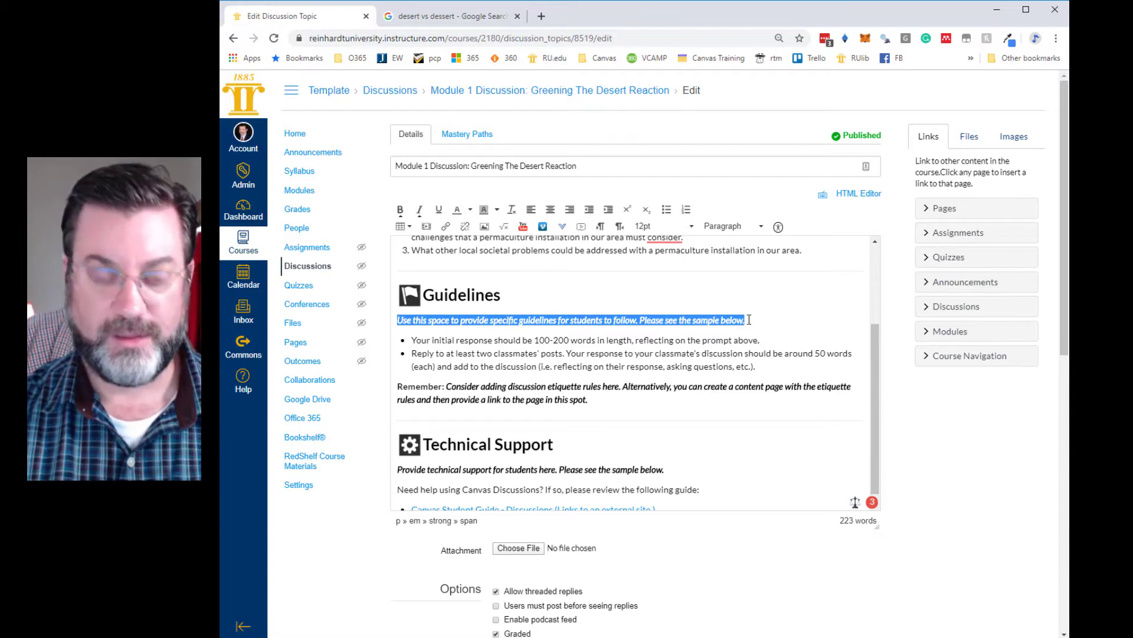
pyautogui.write('Your disc')
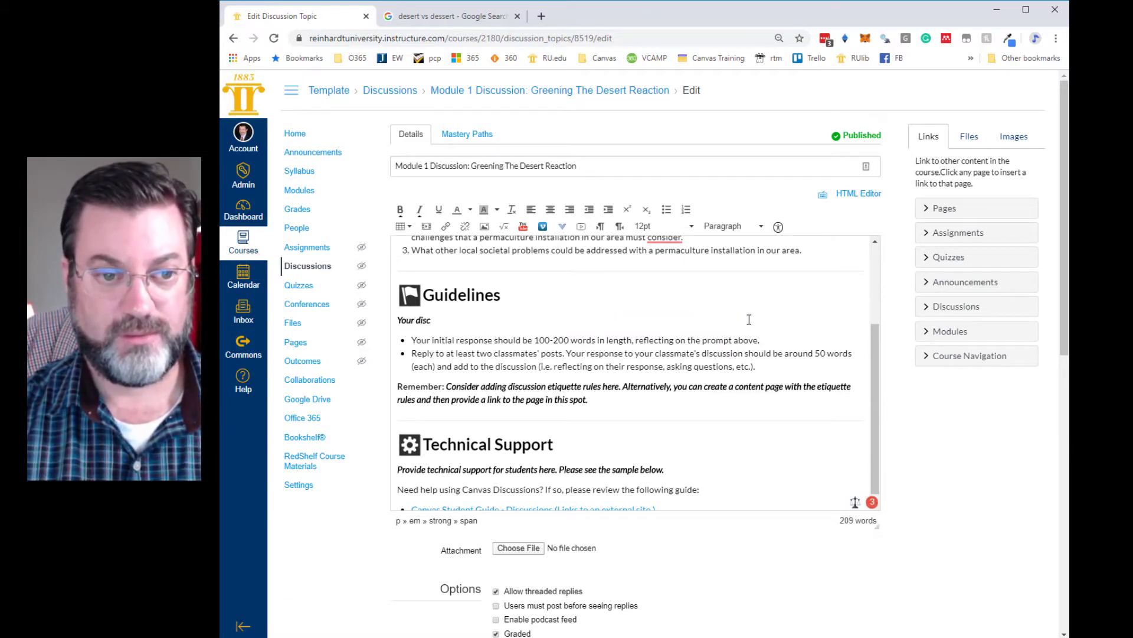
pyautogui.write('cussion p')
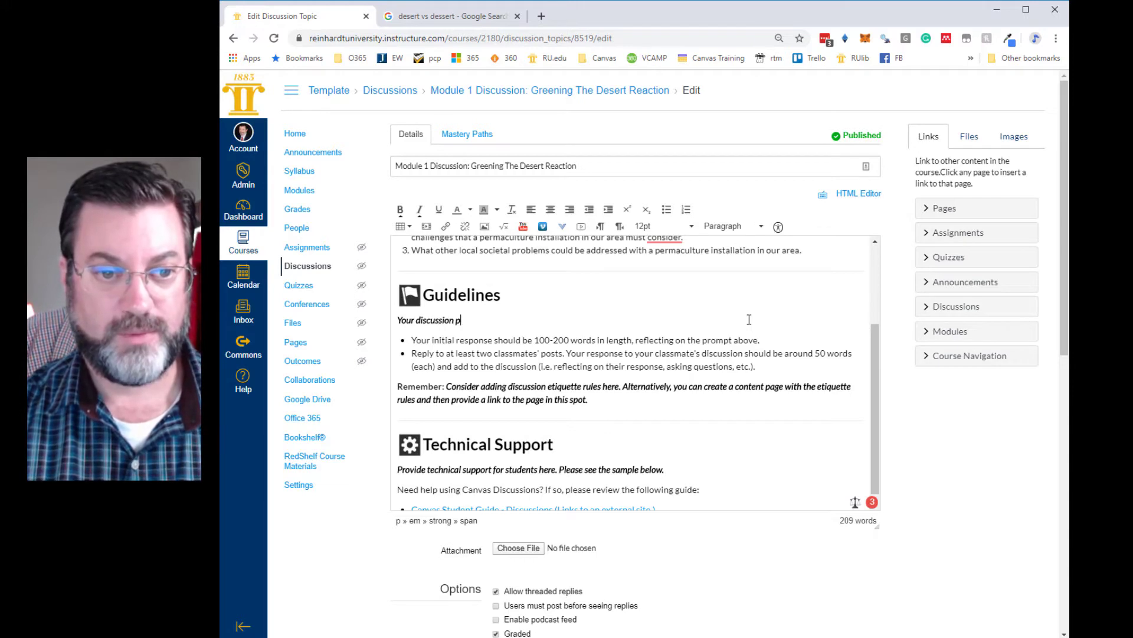
pyautogui.write('osts will be gra')
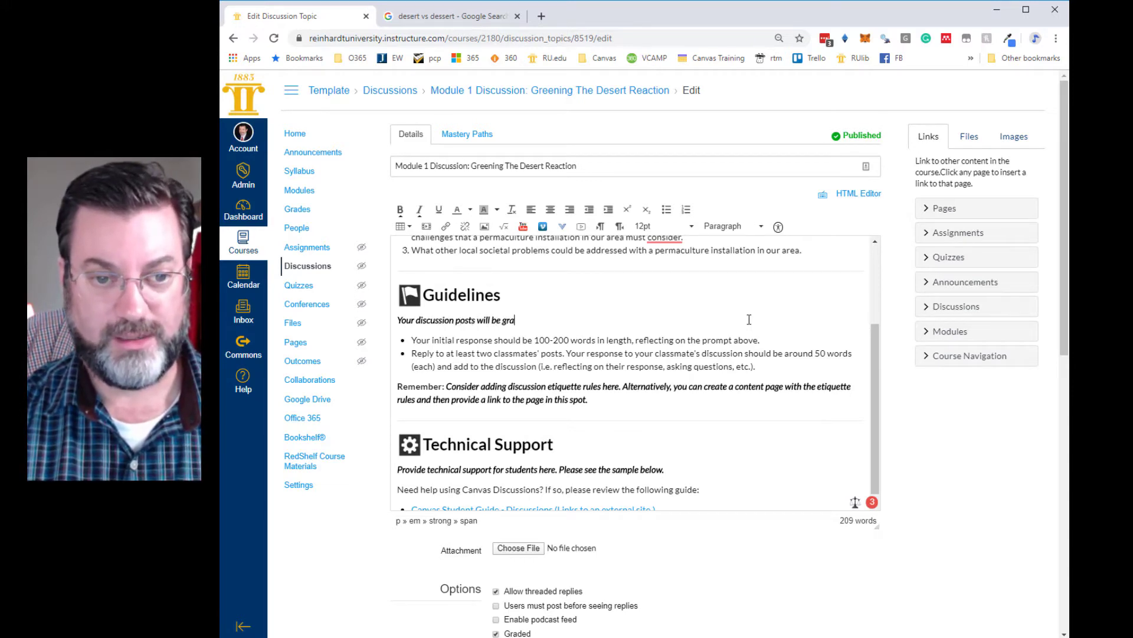
pyautogui.write('ded along the f')
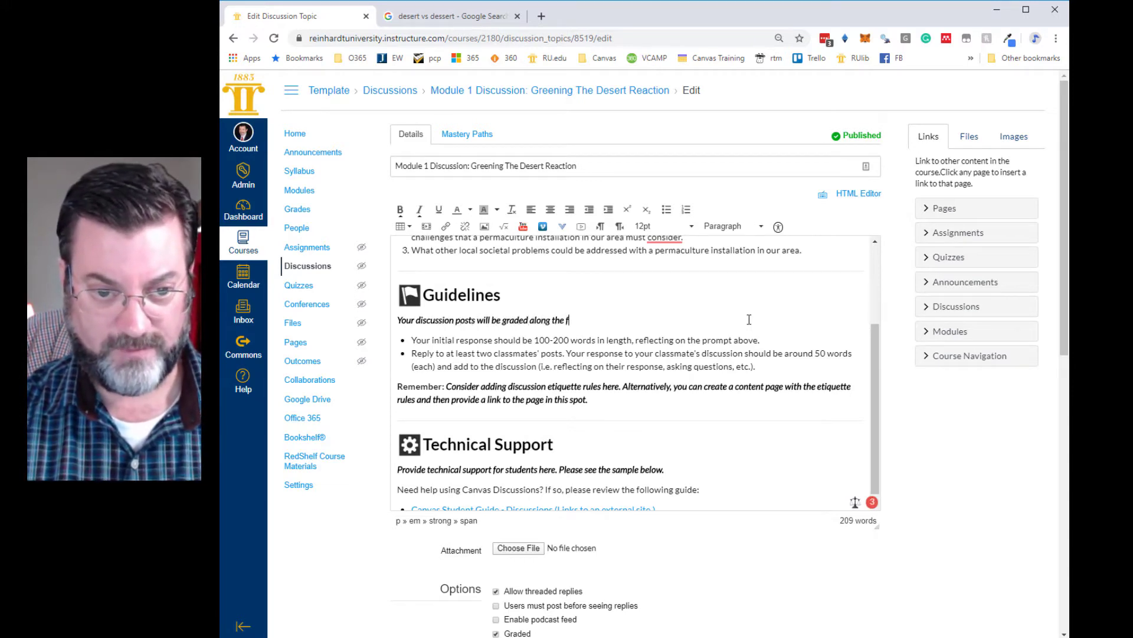
pyautogui.write('ollowing guideline')
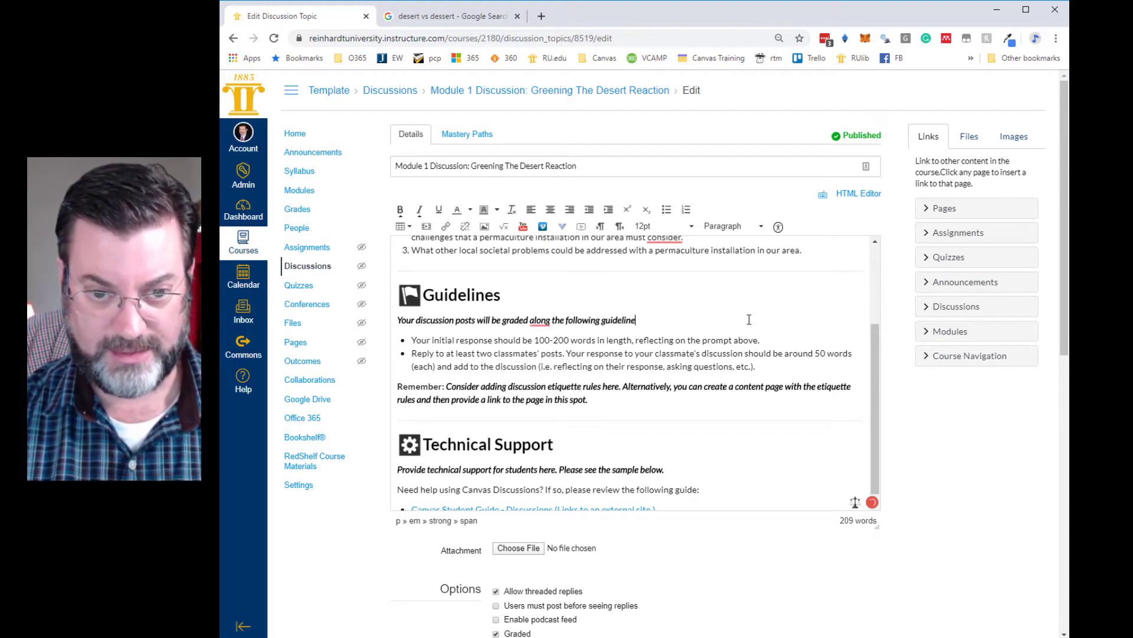
pyautogui.write('s.')
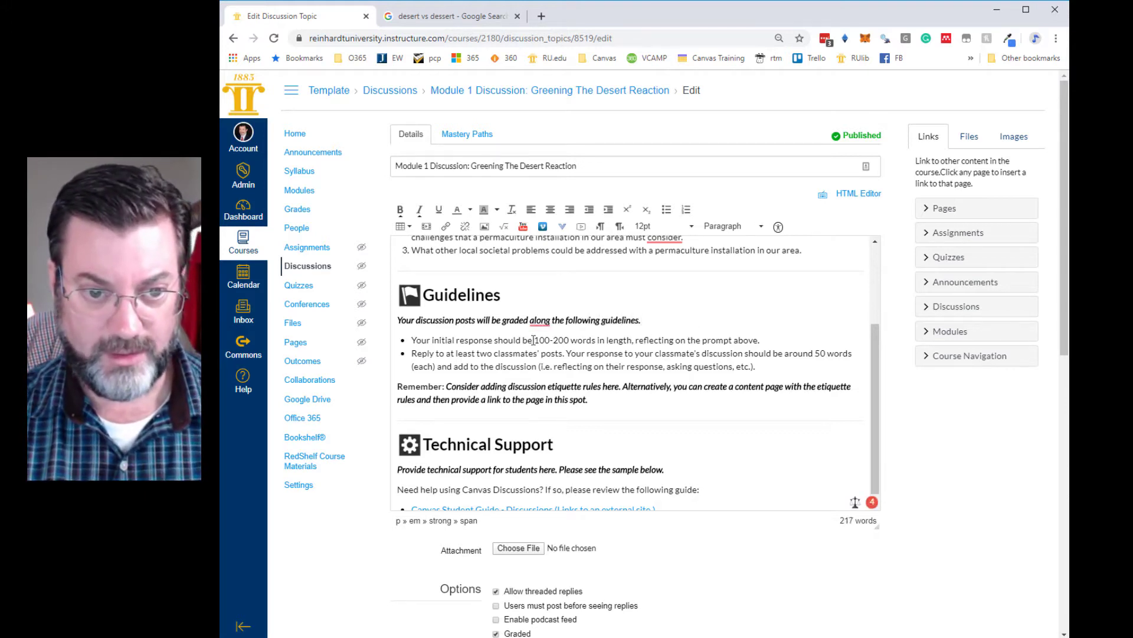
# Step: Change the initial response length to 200-300 words and add a third guideline bullet beginning with "BONUS:"
pyautogui.moveTo(533, 340); pyautogui.dragTo(569, 340)
pyautogui.write('200-300')
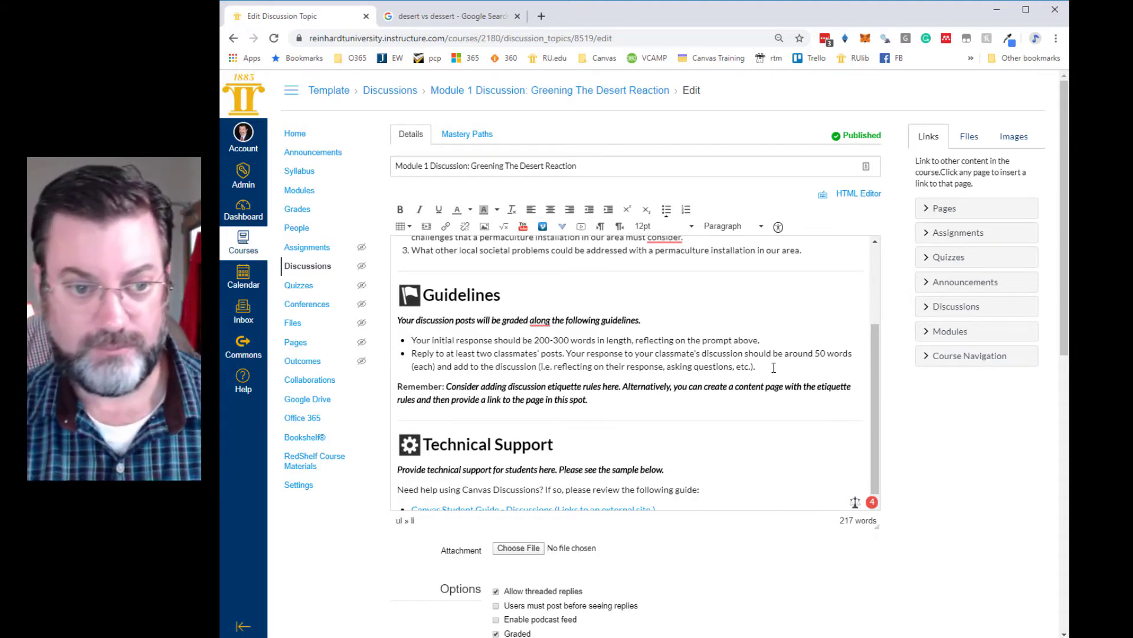
pyautogui.press('Return')
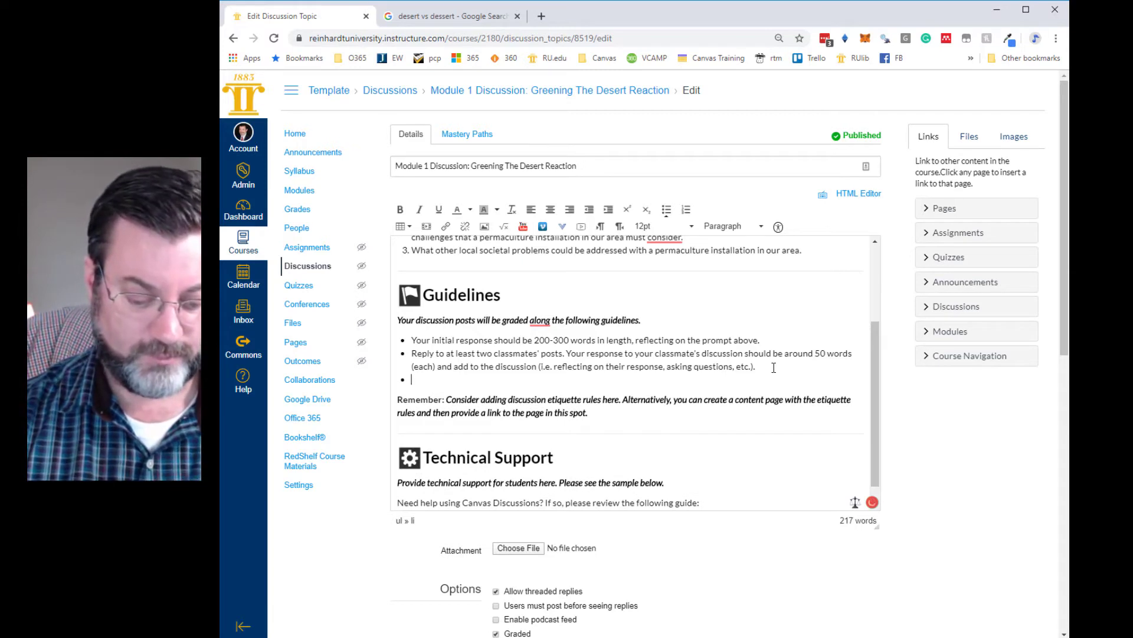
pyautogui.write('BONUS:')
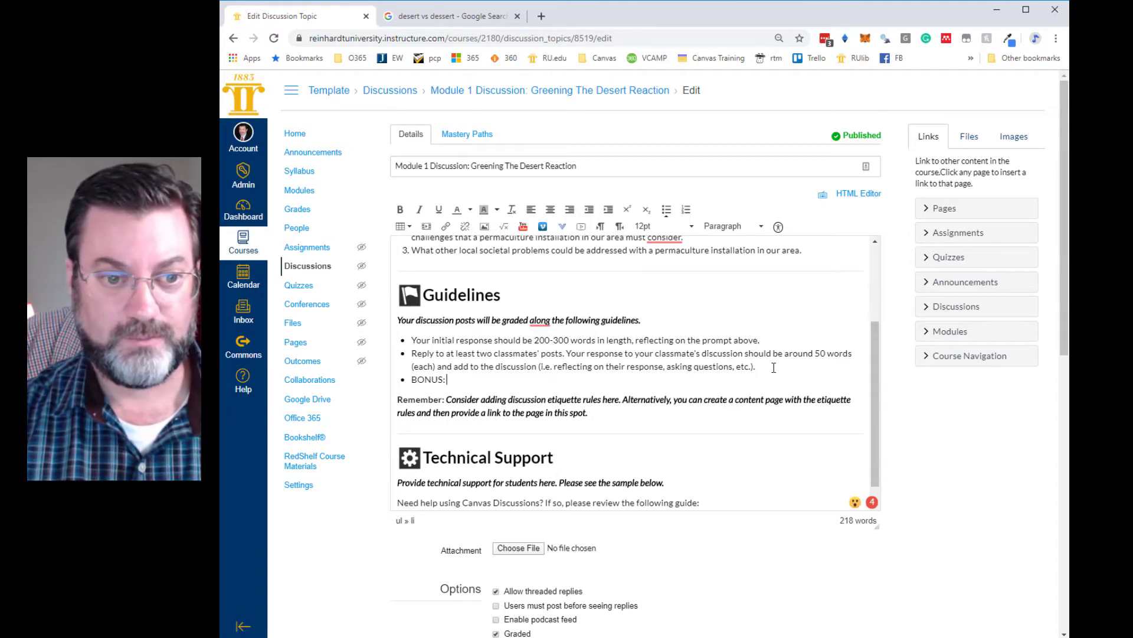
pyautogui.write('links')
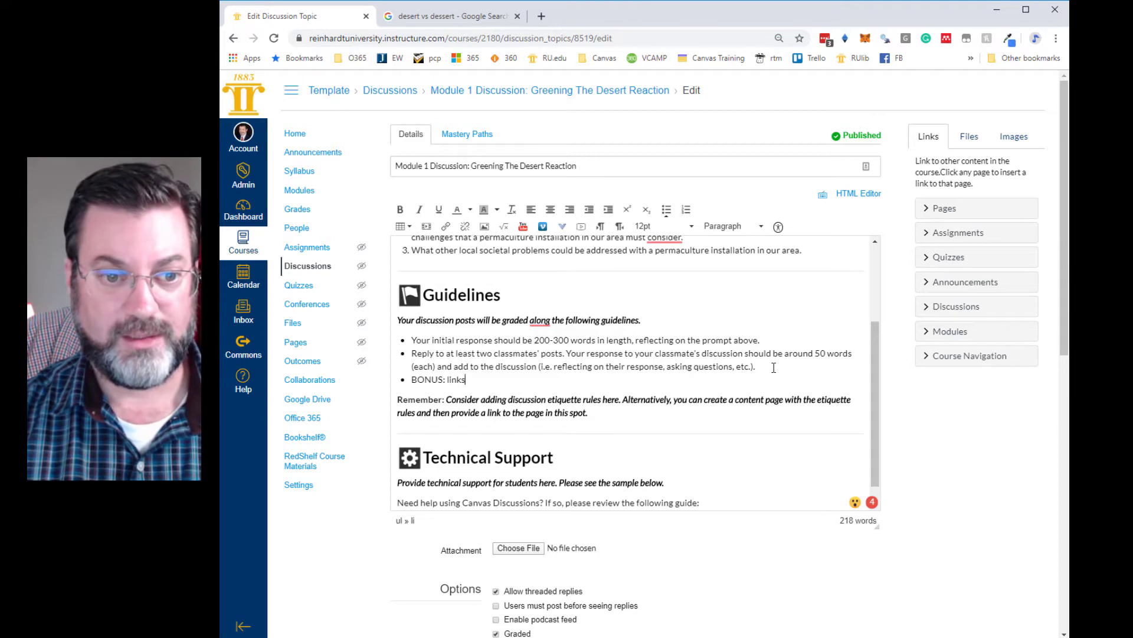
pyautogui.write(' to i')
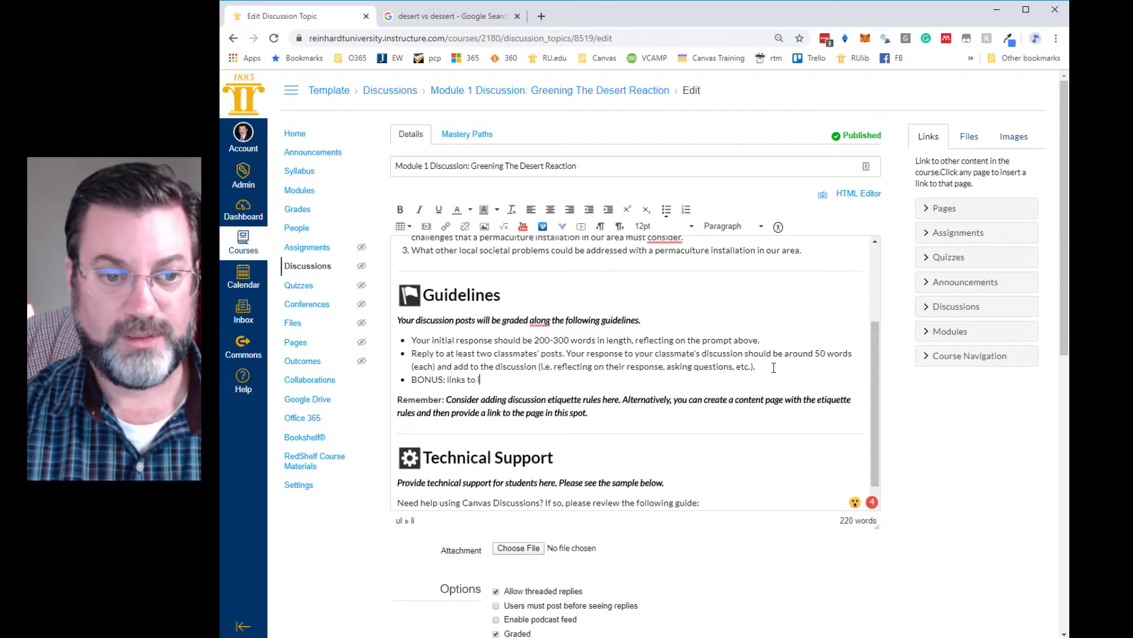
pyautogui.write('nstallations in ou')
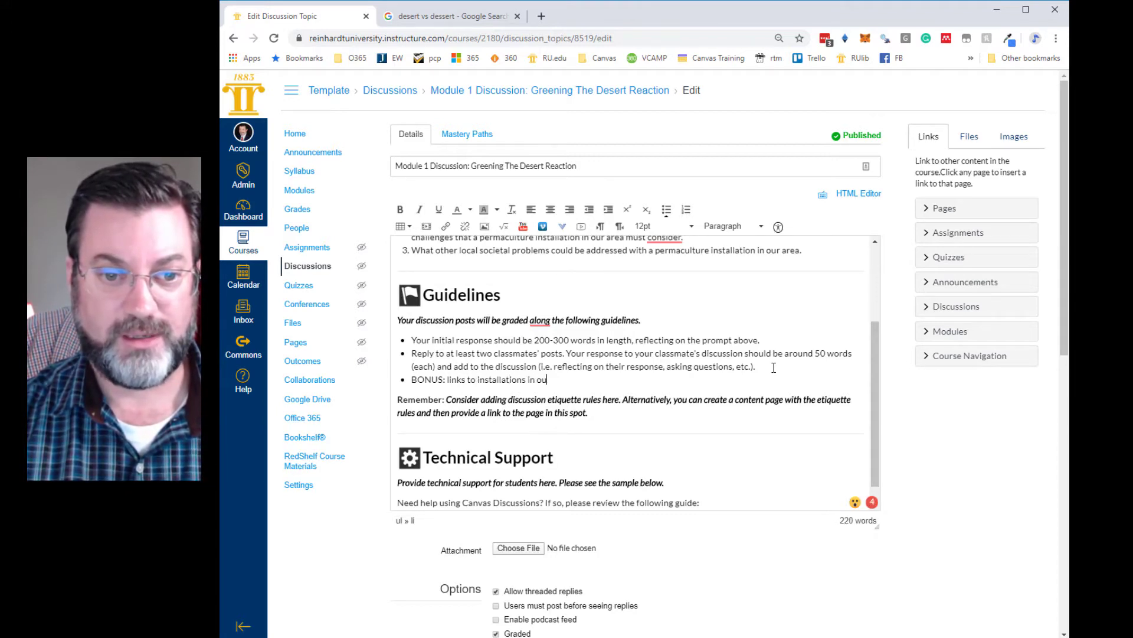
pyautogui.write('r area that')
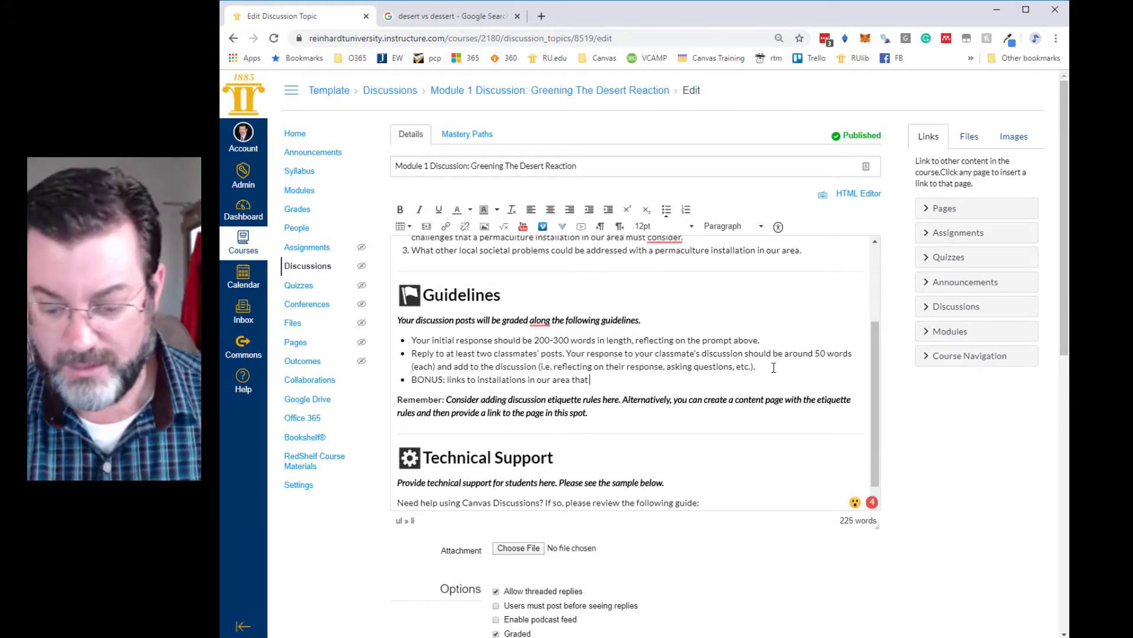
pyautogui.press('BackSpace')
pyautogui.press('BackSpace')
pyautogui.press('BackSpace')
pyautogui.press('BackSpace')
pyautogui.press('BackSpace')
pyautogui.press('BackSpace')
pyautogui.press('BackSpace')
pyautogui.press('BackSpace')
pyautogui.press('BackSpace')
pyautogui.press('BackSpace')
pyautogui.press('BackSpace')
pyautogui.press('BackSpace')
pyautogui.press('BackSpace')
pyautogui.press('BackSpace')
pyautogui.press('BackSpace')
pyautogui.press('BackSpace')
pyautogui.press('BackSpace')
pyautogui.press('BackSpace')
pyautogui.press('BackSpace')
pyautogui.press('BackSpace')
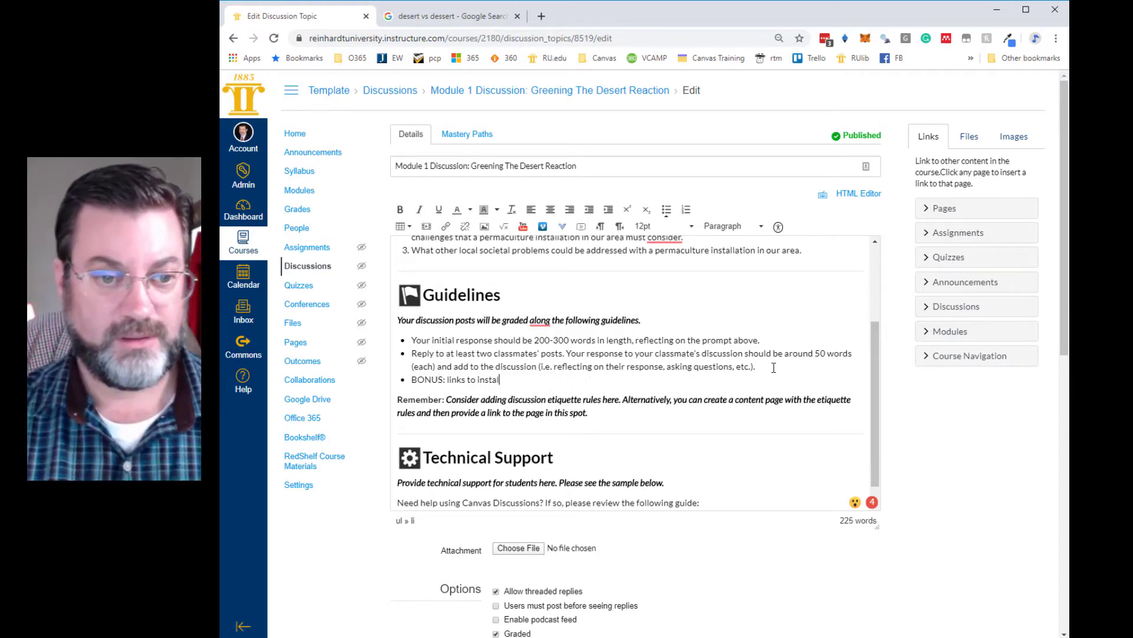
pyautogui.press('BackSpace')
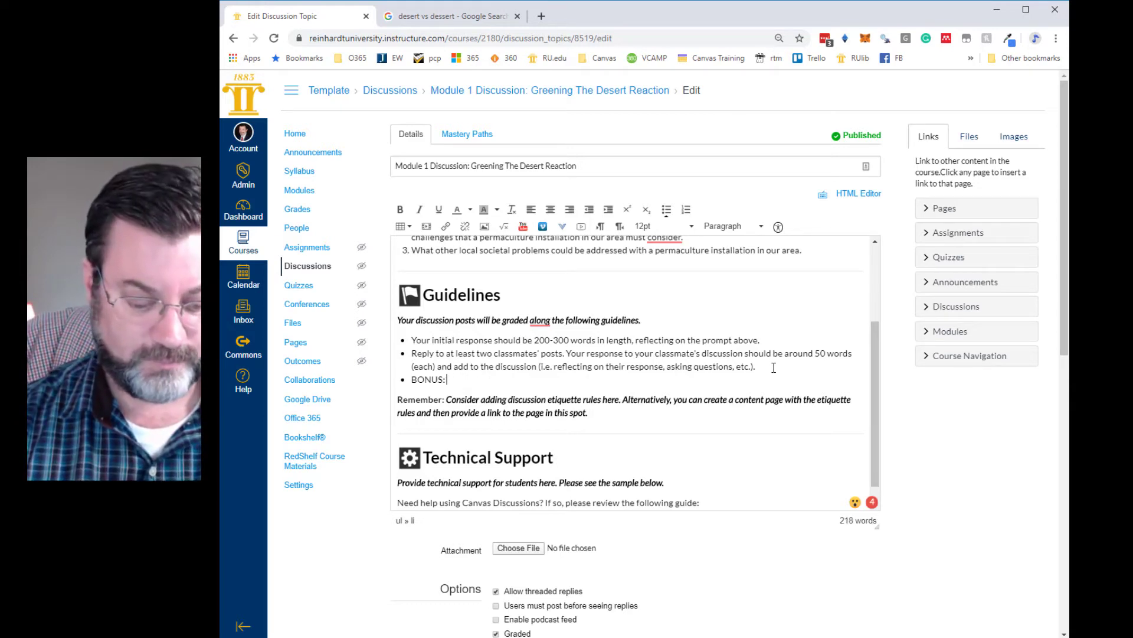
# Step: Complete the third bullet with "Bonus awarded to replies that include links to permaculture sites that address concerns in a classmates initial post or response."
pyautogui.write('Bonus awar')
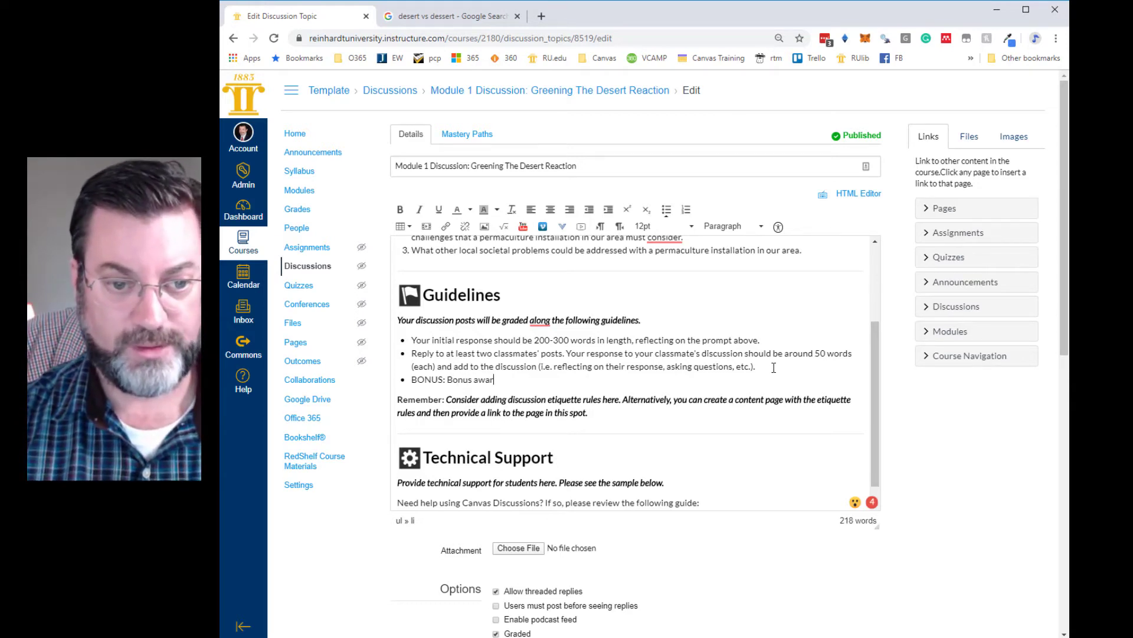
pyautogui.write('ded to repli')
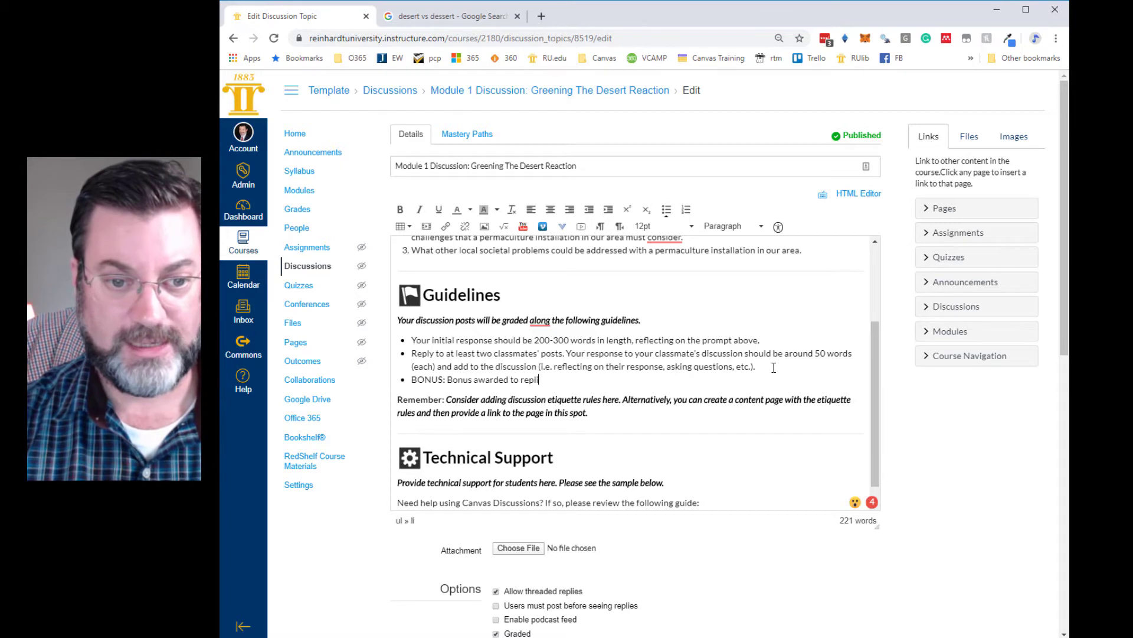
pyautogui.write('es that inlc')
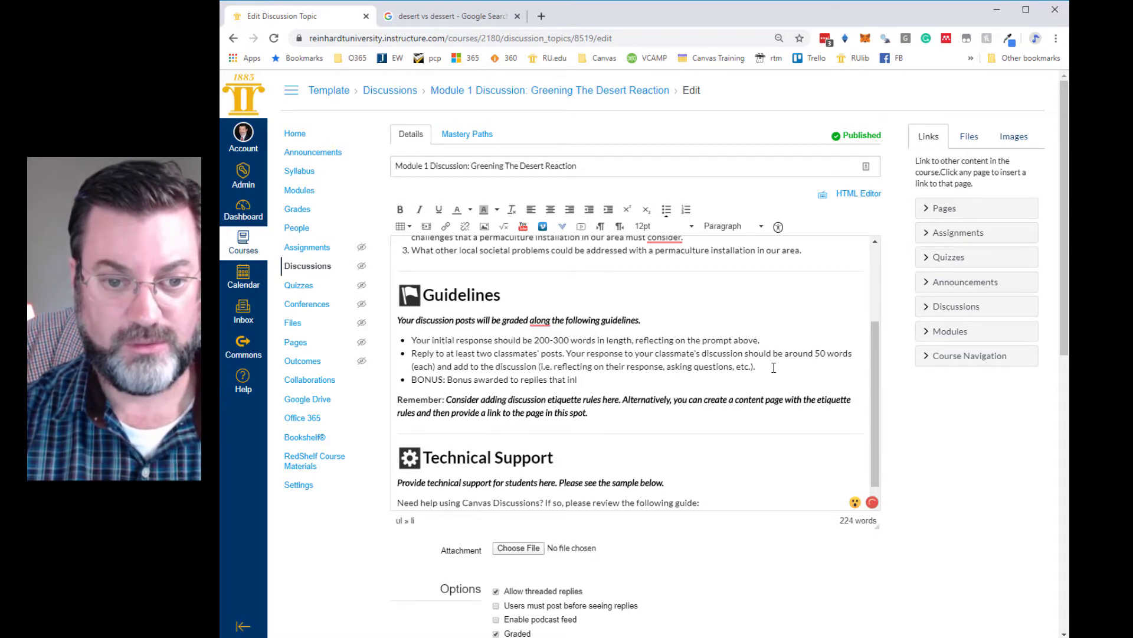
pyautogui.press('BackSpace')
pyautogui.write('clude link')
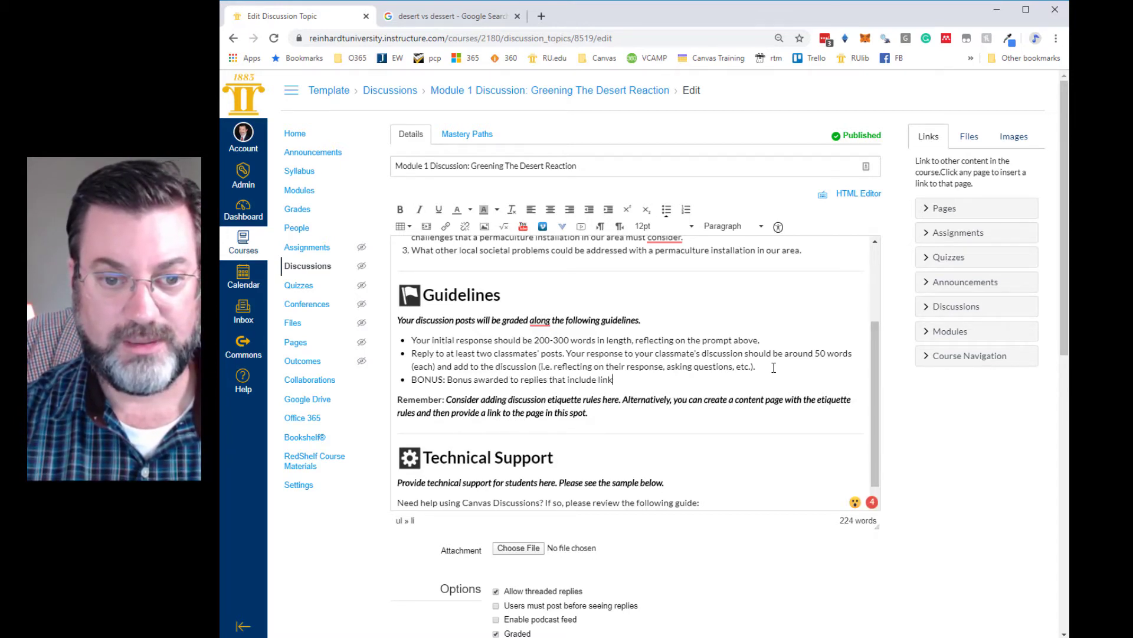
pyautogui.write('s to ')
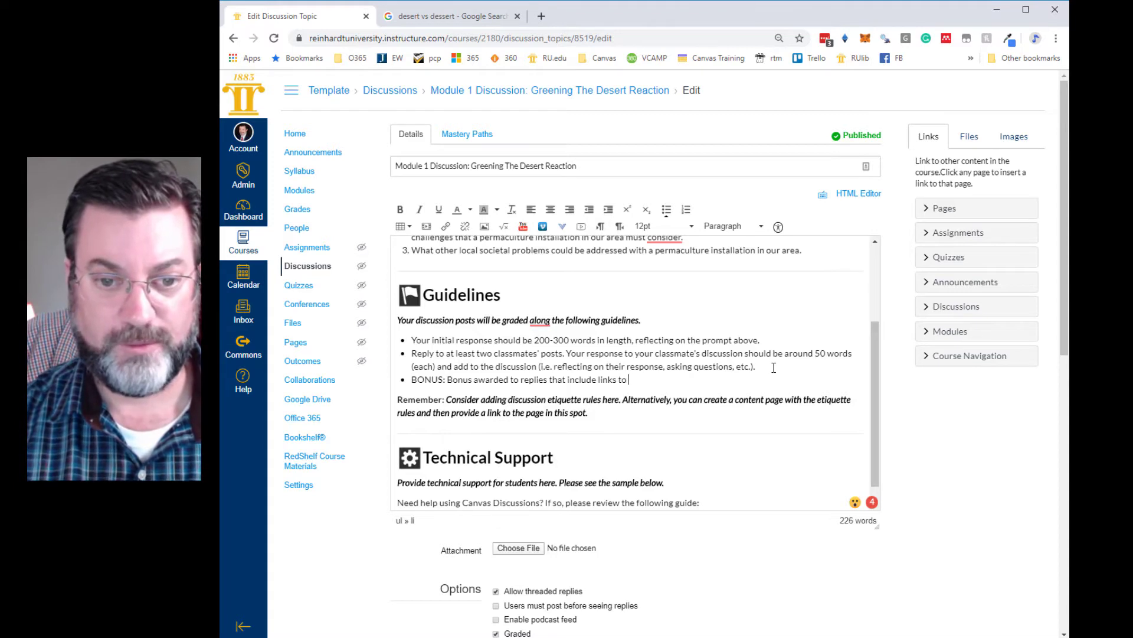
pyautogui.write('permacult')
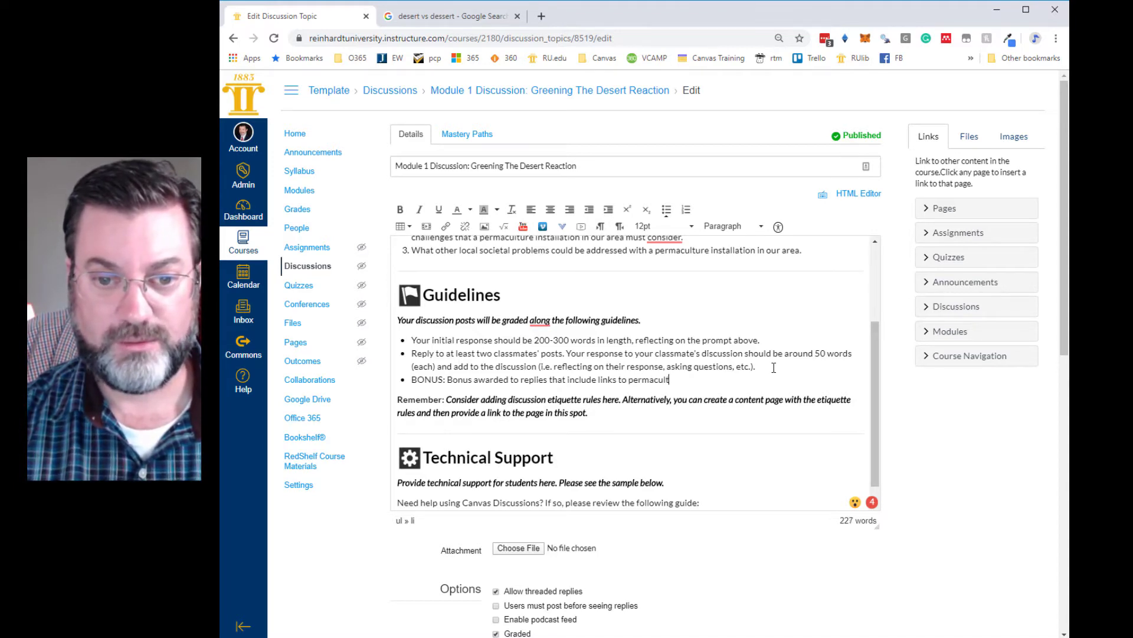
pyautogui.write('ure sites that')
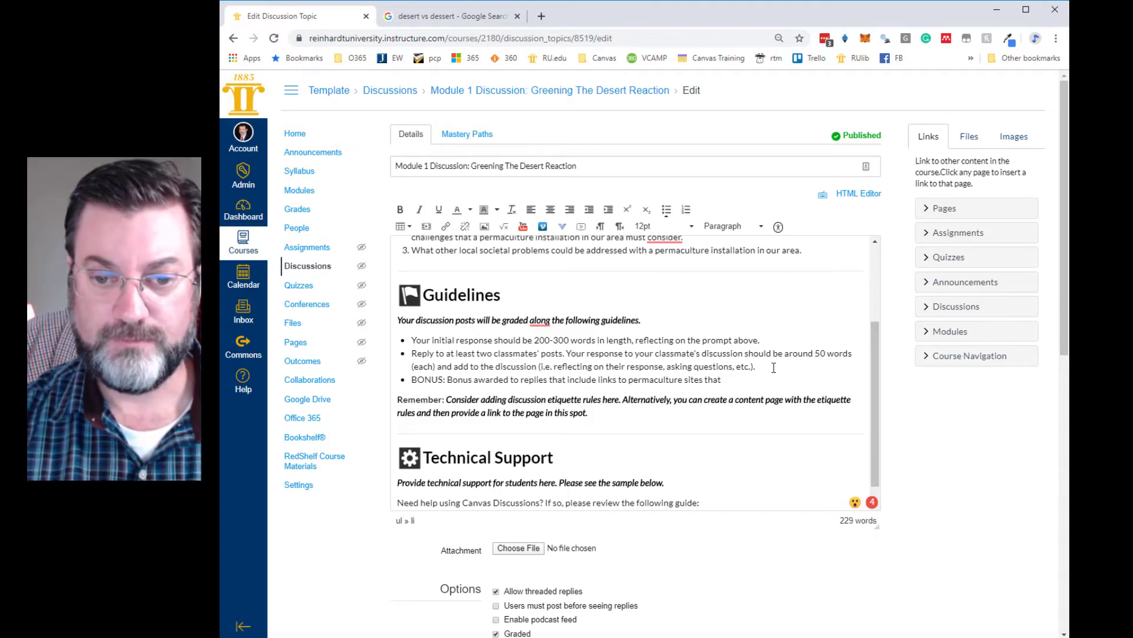
pyautogui.write('address concerns in a ')
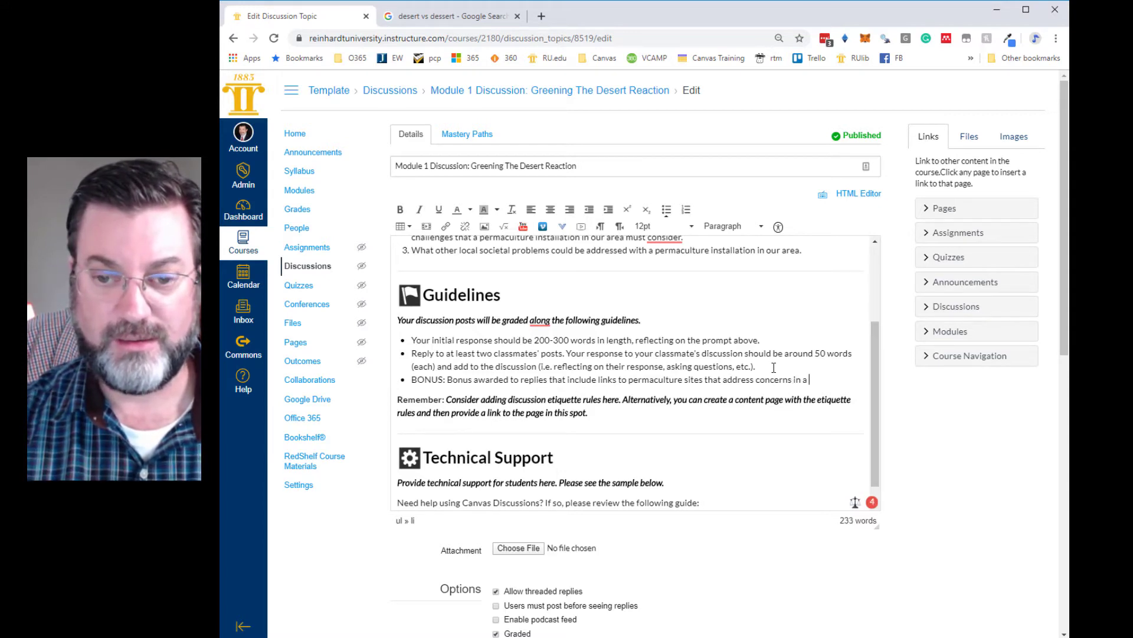
pyautogui.write('c')
pyautogui.write('lassm')
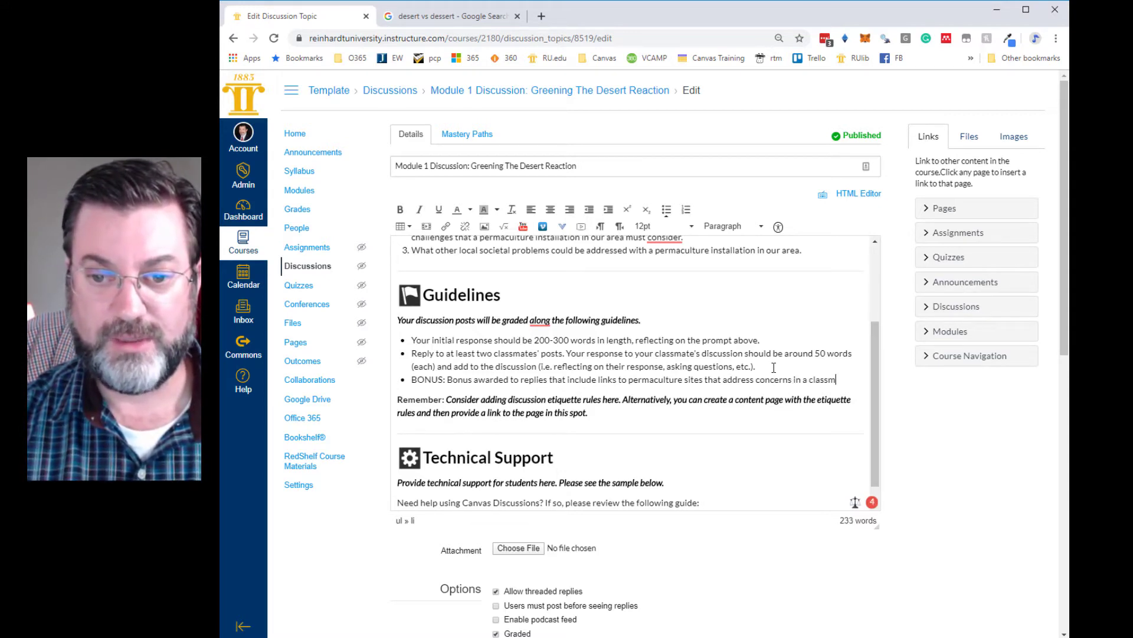
pyautogui.write('ates initial ')
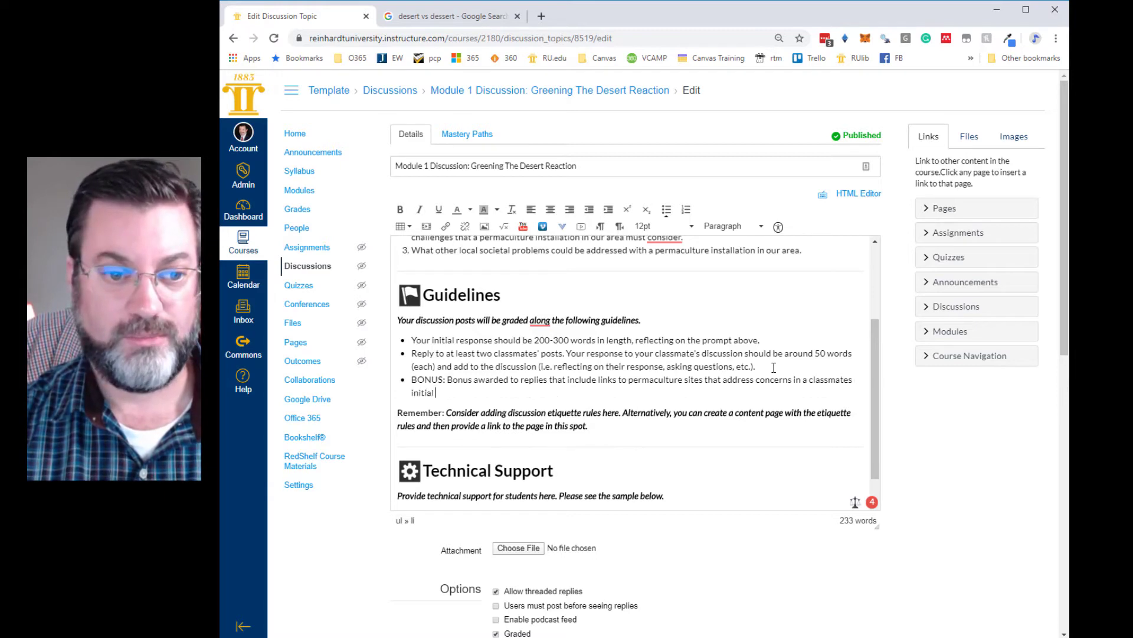
pyautogui.write('post or re')
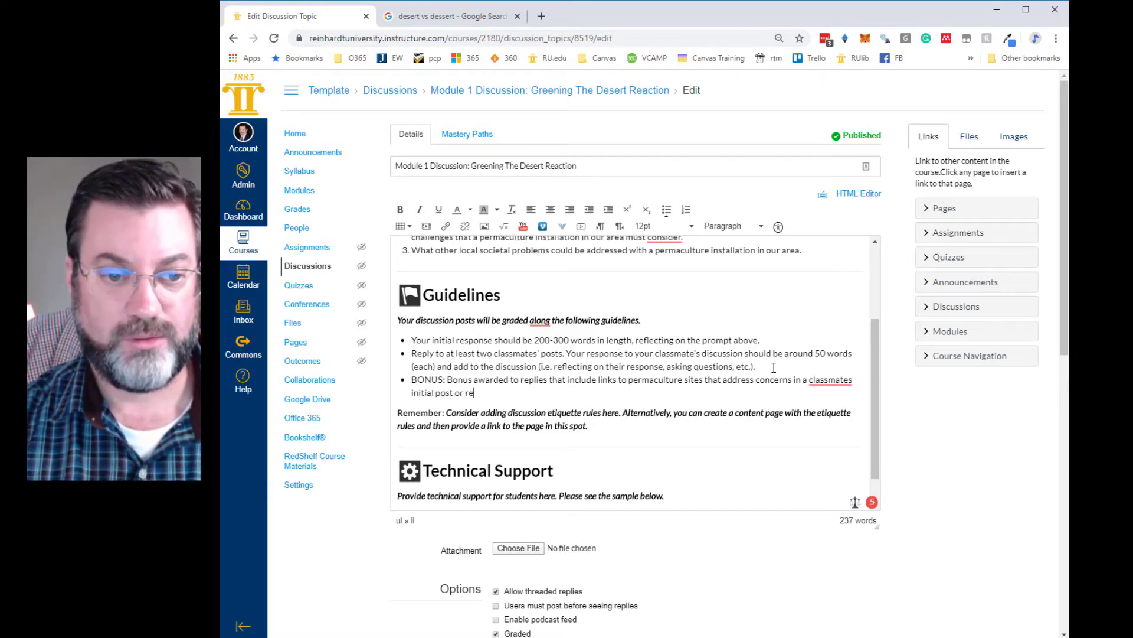
pyautogui.write('sponse.')
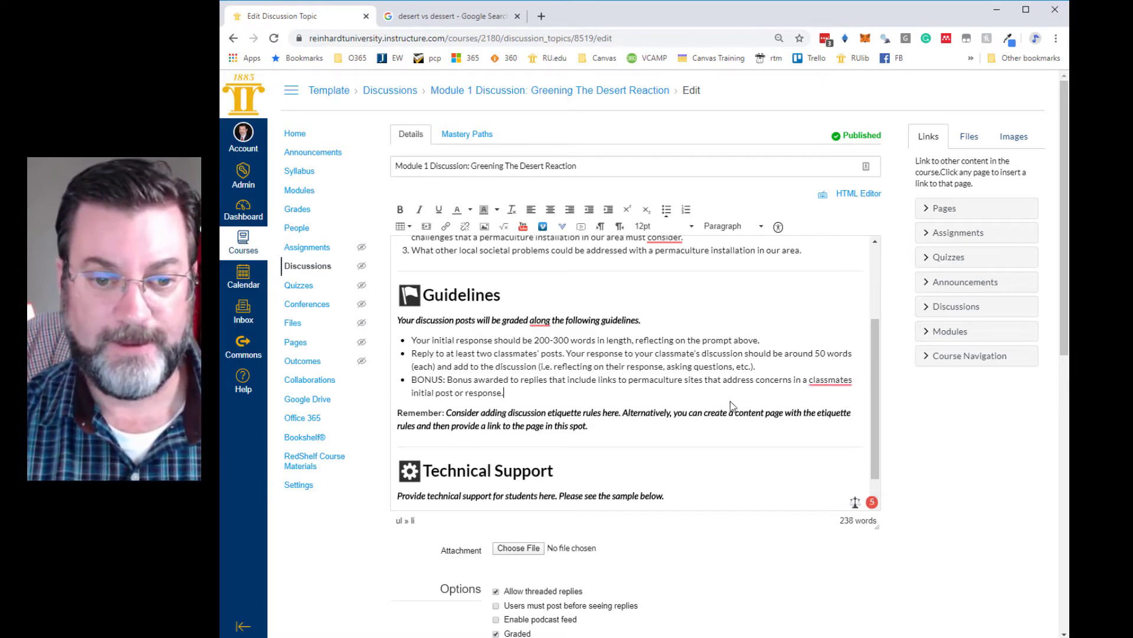
# Step: Replace the etiquette placeholder after "Remember:" with "Be Nice. We are all learning here."
pyautogui.moveTo(589, 426); pyautogui.dragTo(447, 413)
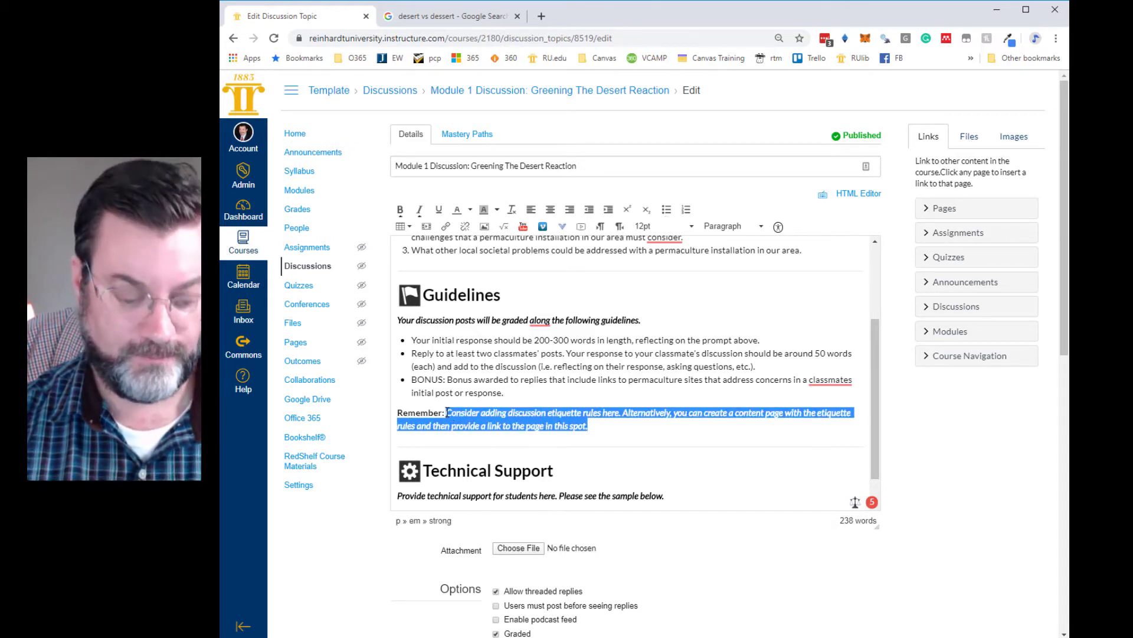
pyautogui.write('Be')
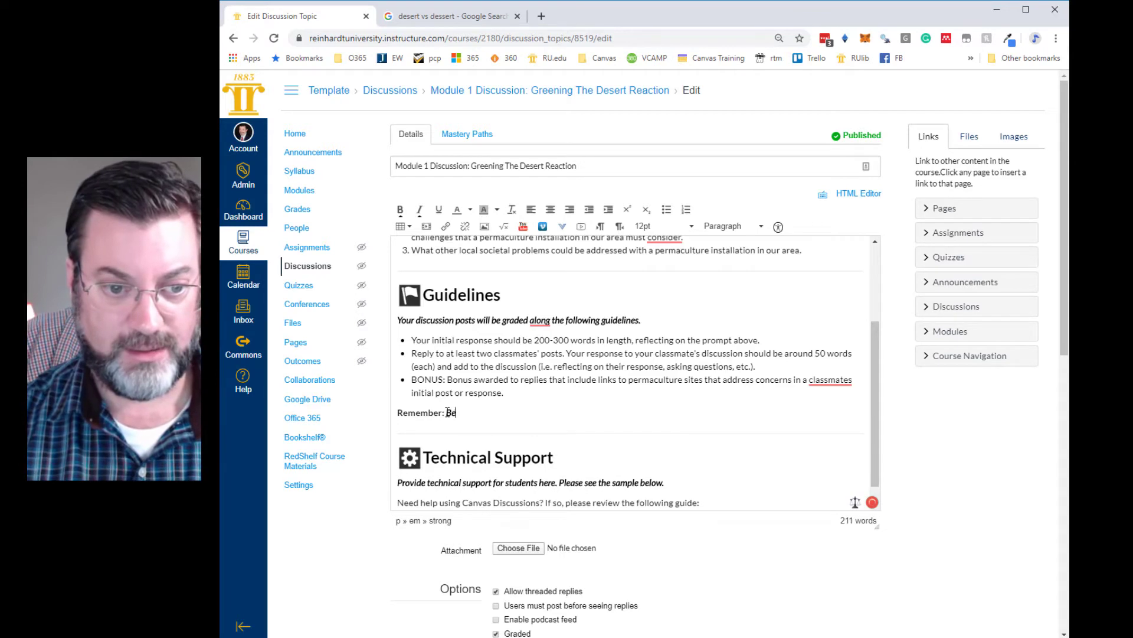
pyautogui.write(' Nice.')
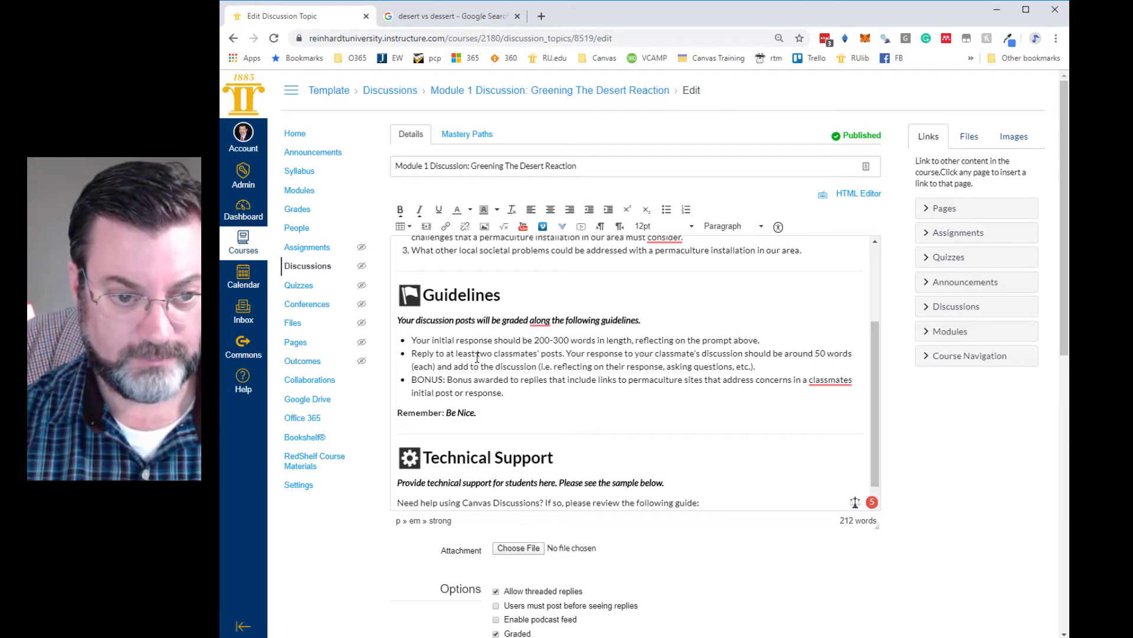
pyautogui.write('We are a')
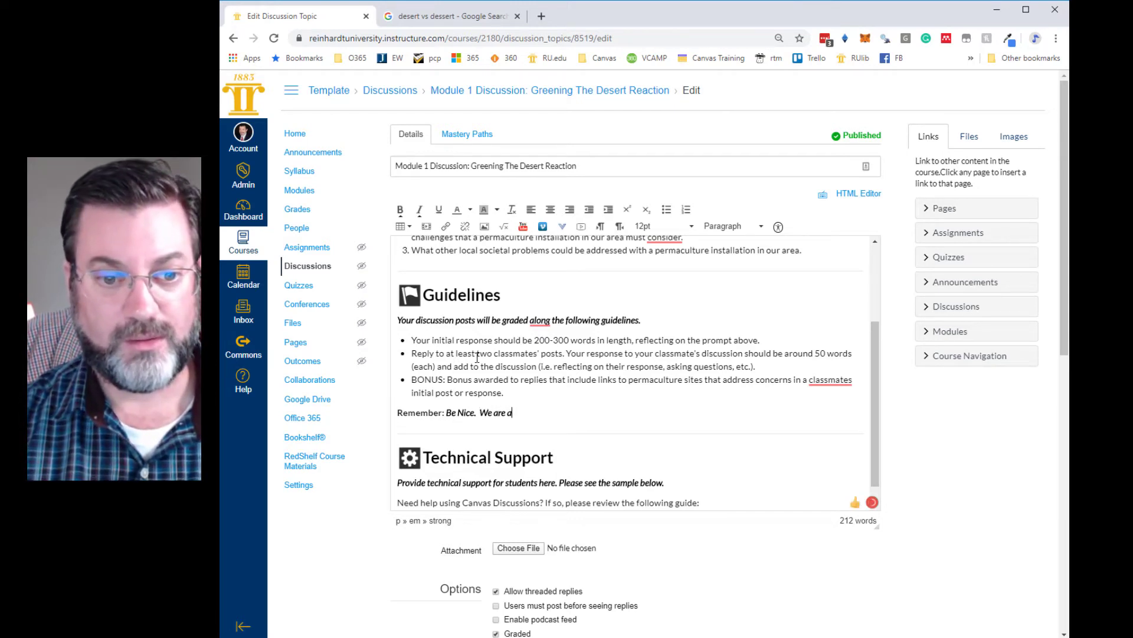
pyautogui.write('ll learning here.')
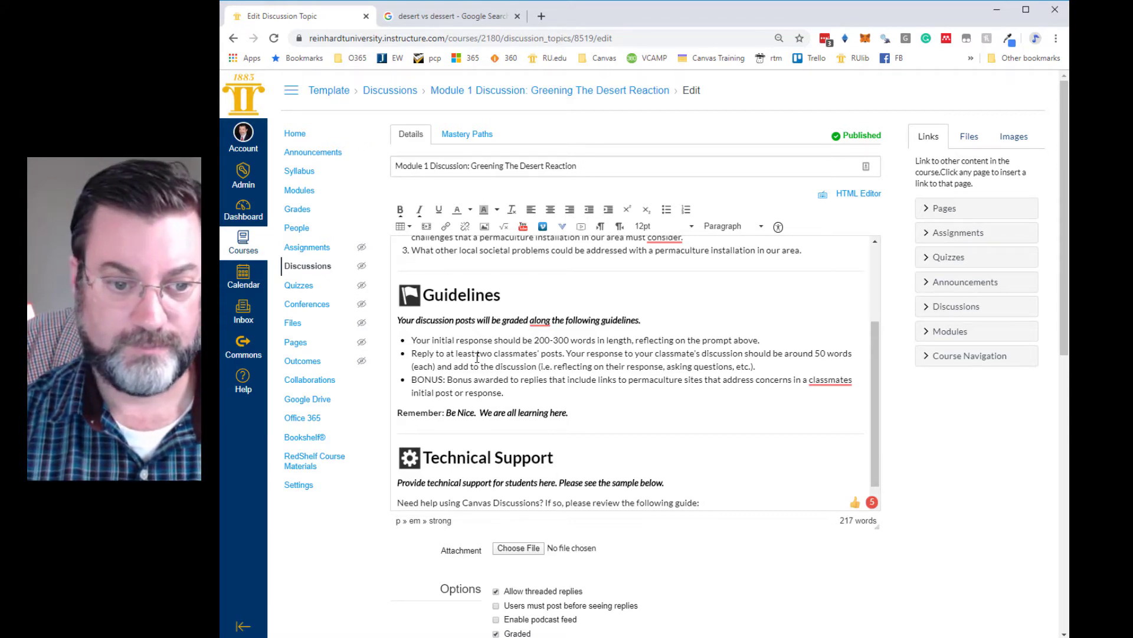
pyautogui.scroll(-1, 468, 358)
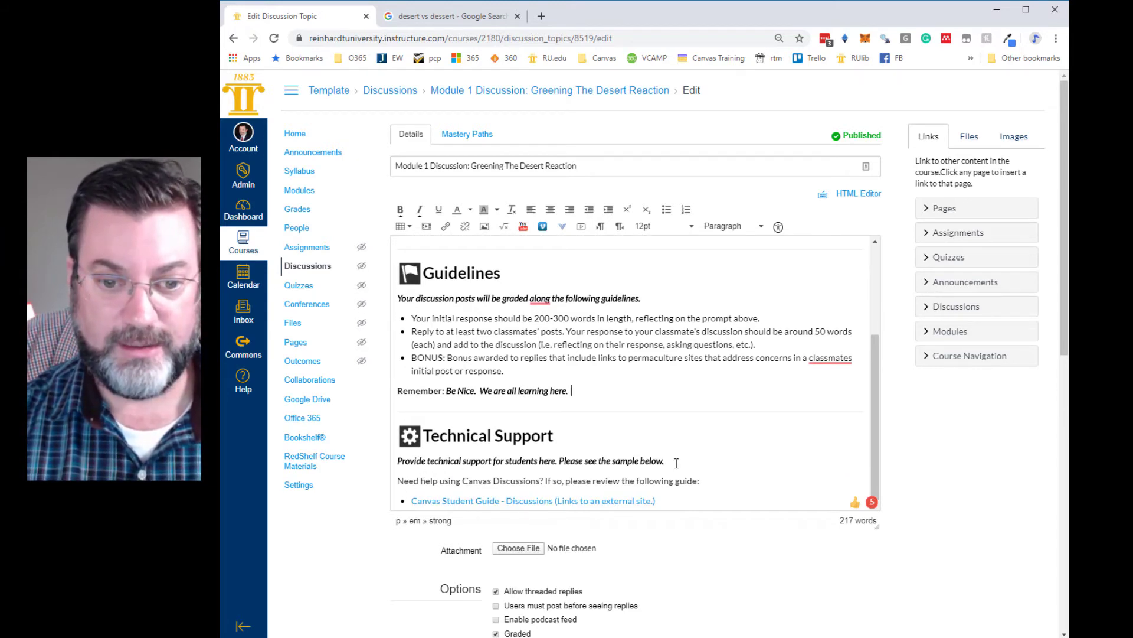
# Step: Replace the placeholder line under Technical Support with "If you need help with Discussions:"
pyautogui.moveTo(666, 461); pyautogui.dragTo(399, 466)
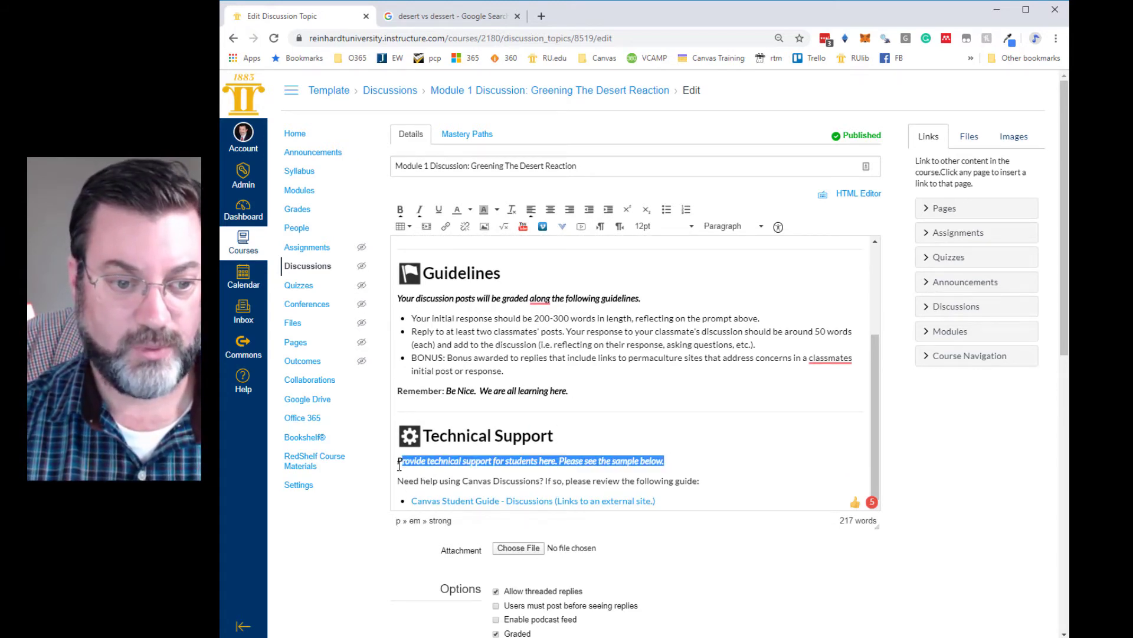
pyautogui.write('If you n')
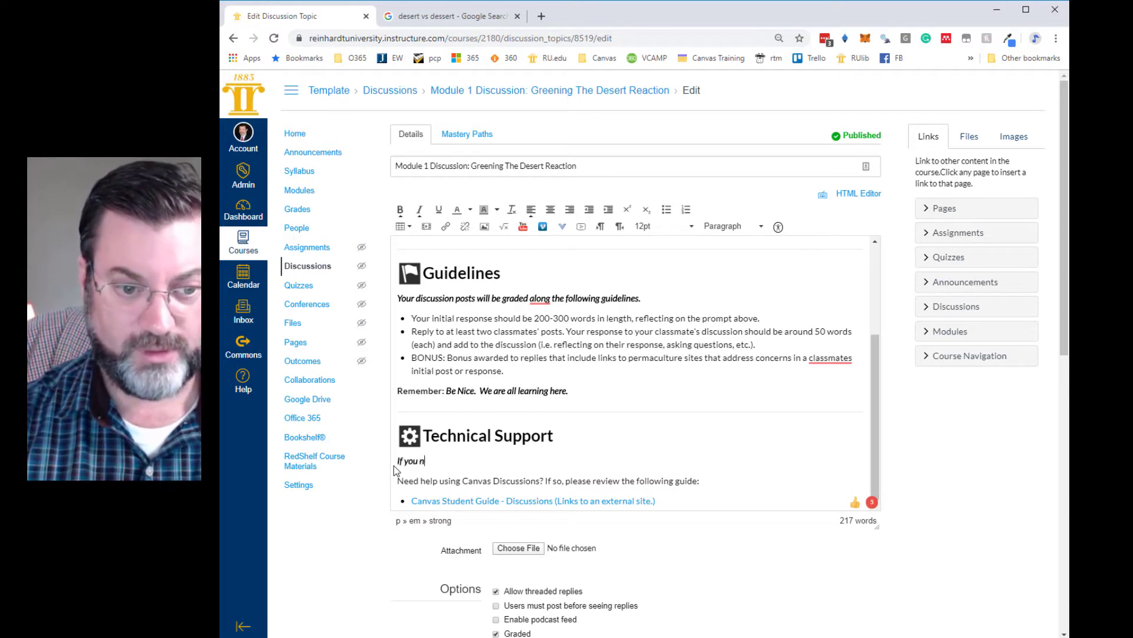
pyautogui.write('eed help with ')
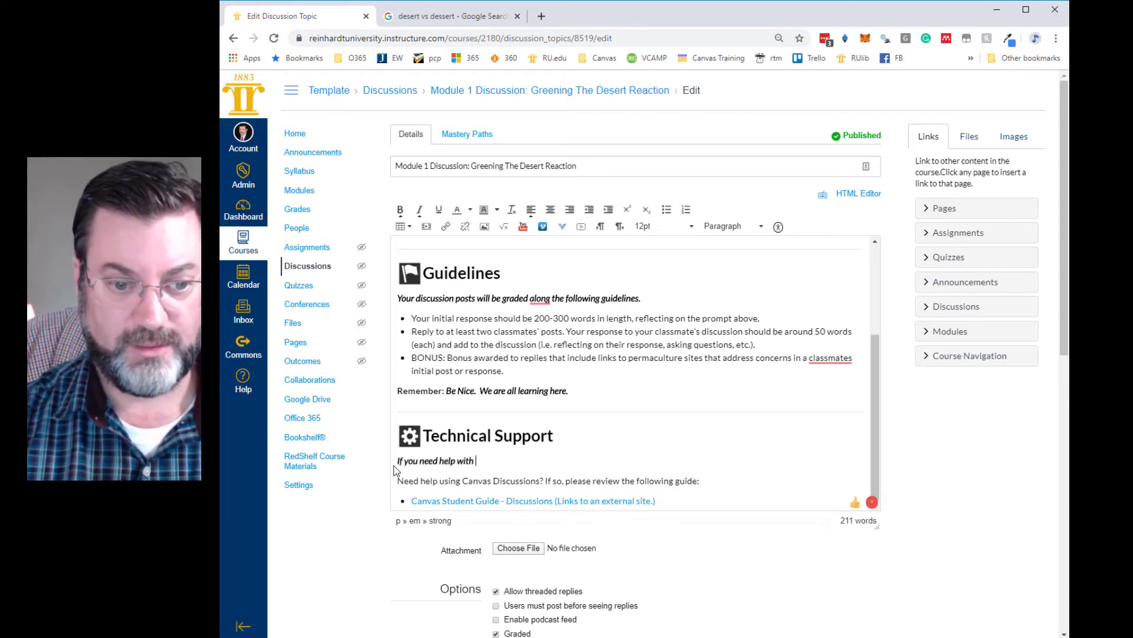
pyautogui.write('Discussions:')
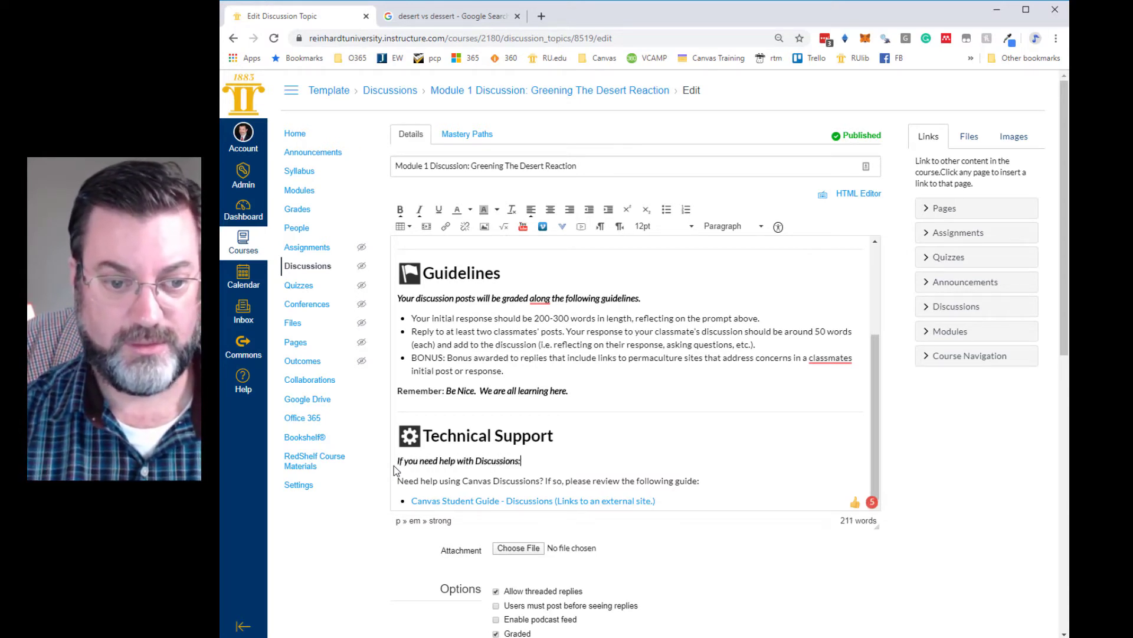
# Step: Add an empty paragraph outside the numbered list, below the third question in the Prompt section
pyautogui.scroll(-3, 696, 435)
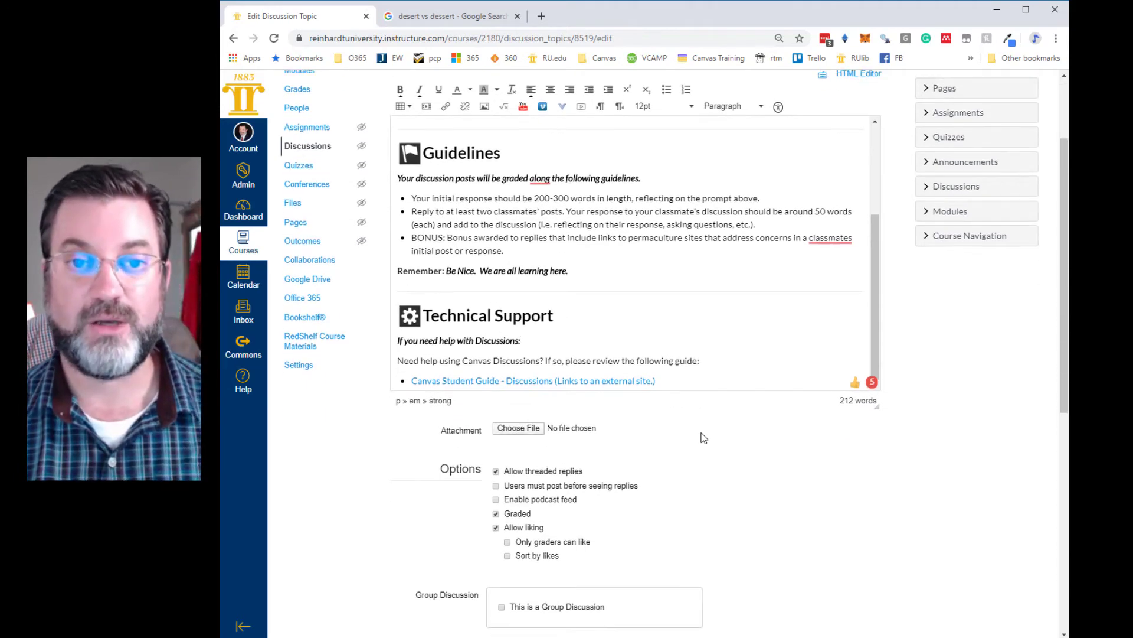
pyautogui.scroll(3, 703, 435)
pyautogui.scroll(3, 631, 346)
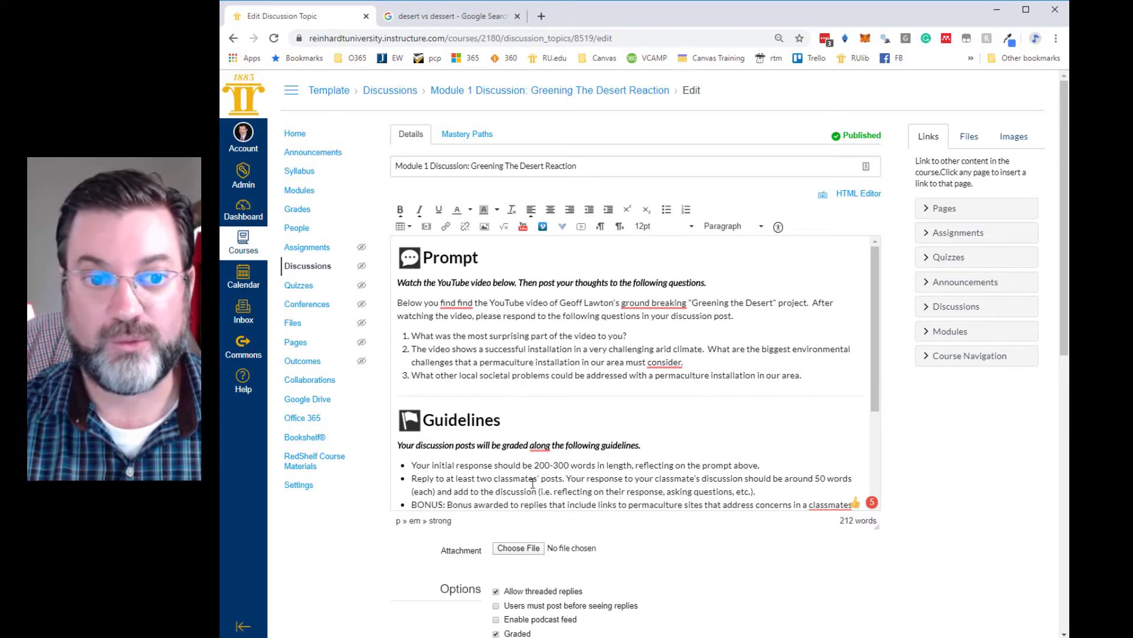
pyautogui.click(821, 379)
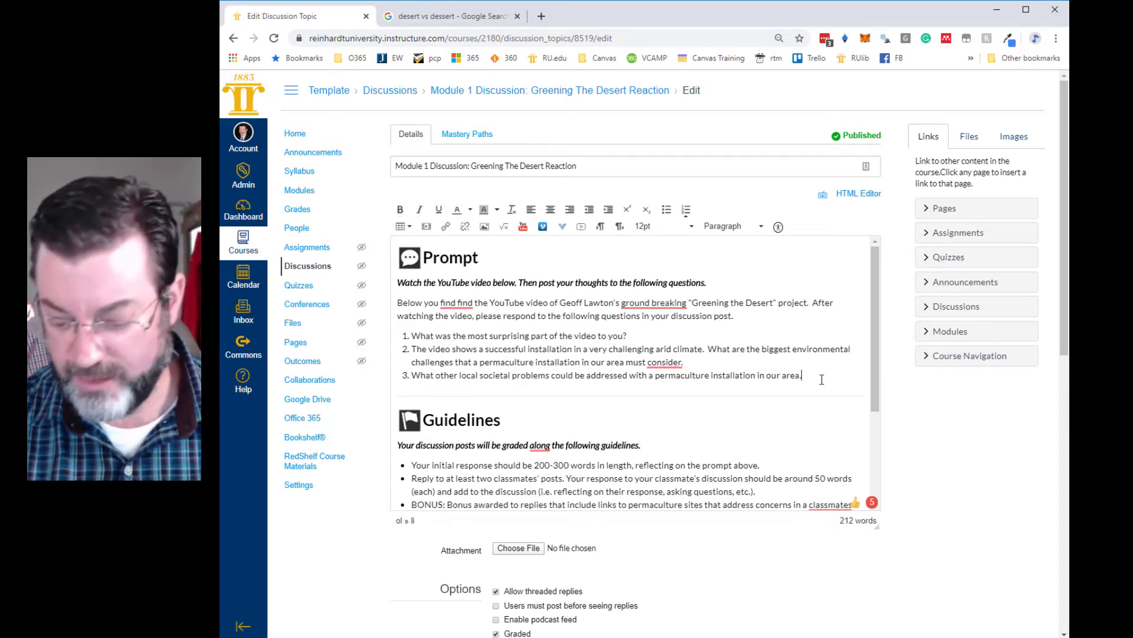
pyautogui.press('Return')
pyautogui.press('Return')
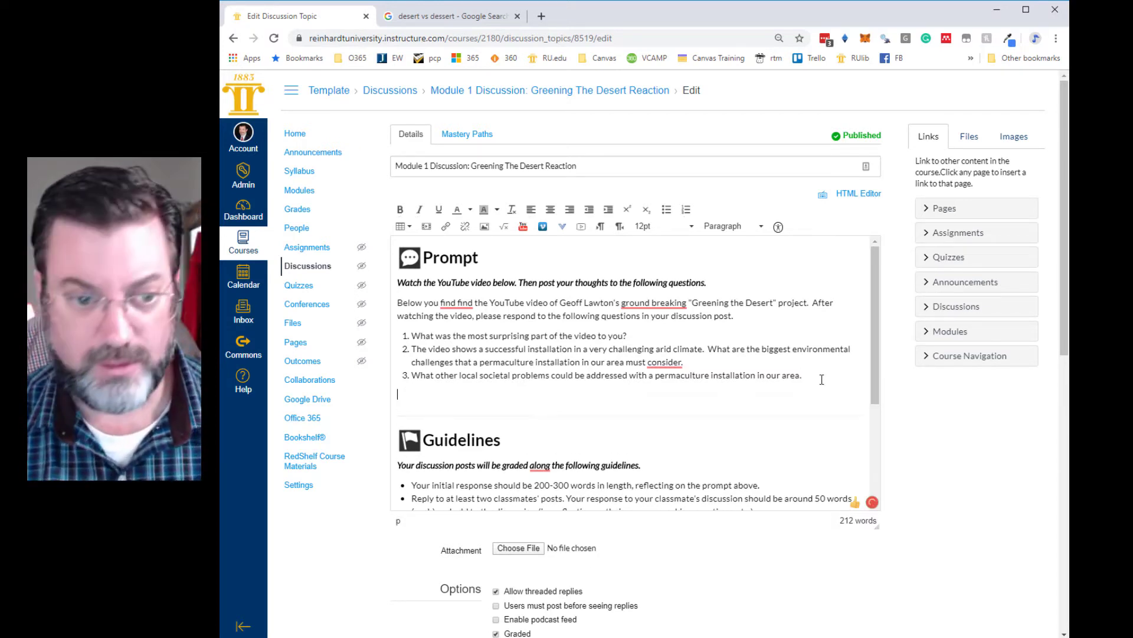
# Step: Open the YouTube video search for the new paragraph, search for "greening the desert" and look through the results
pyautogui.click(524, 233)
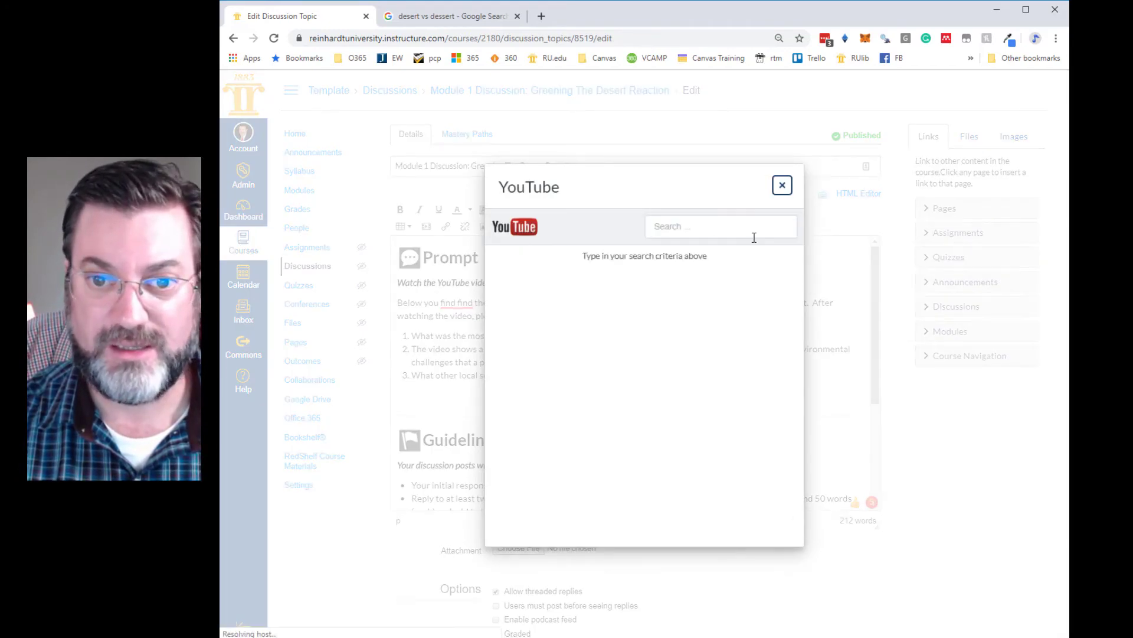
pyautogui.click(738, 232)
pyautogui.write('green')
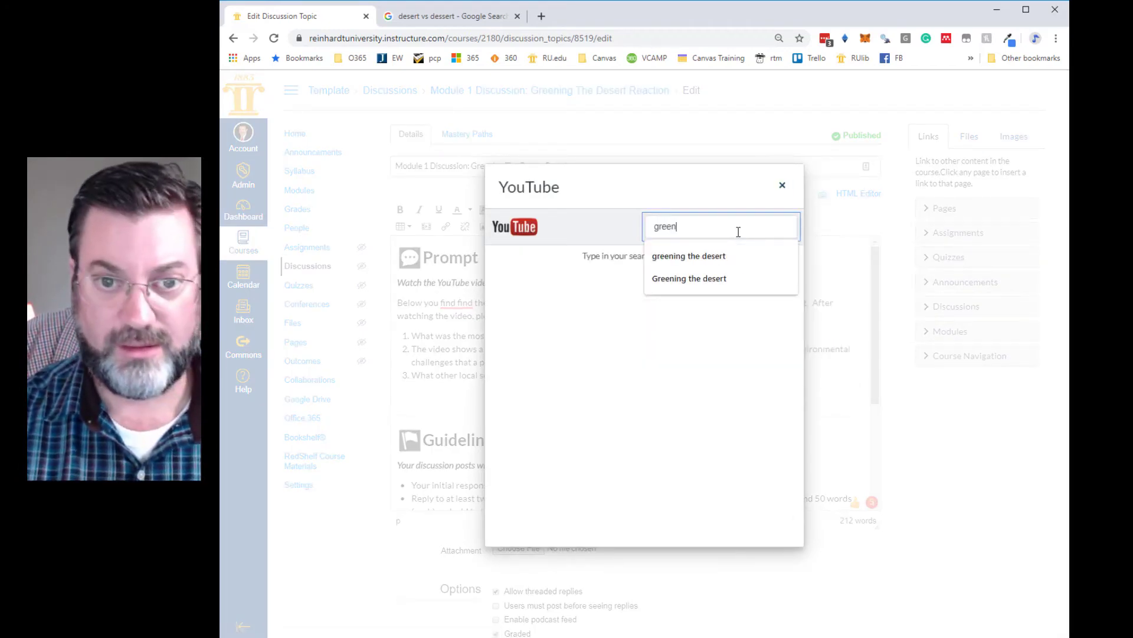
pyautogui.write('ing')
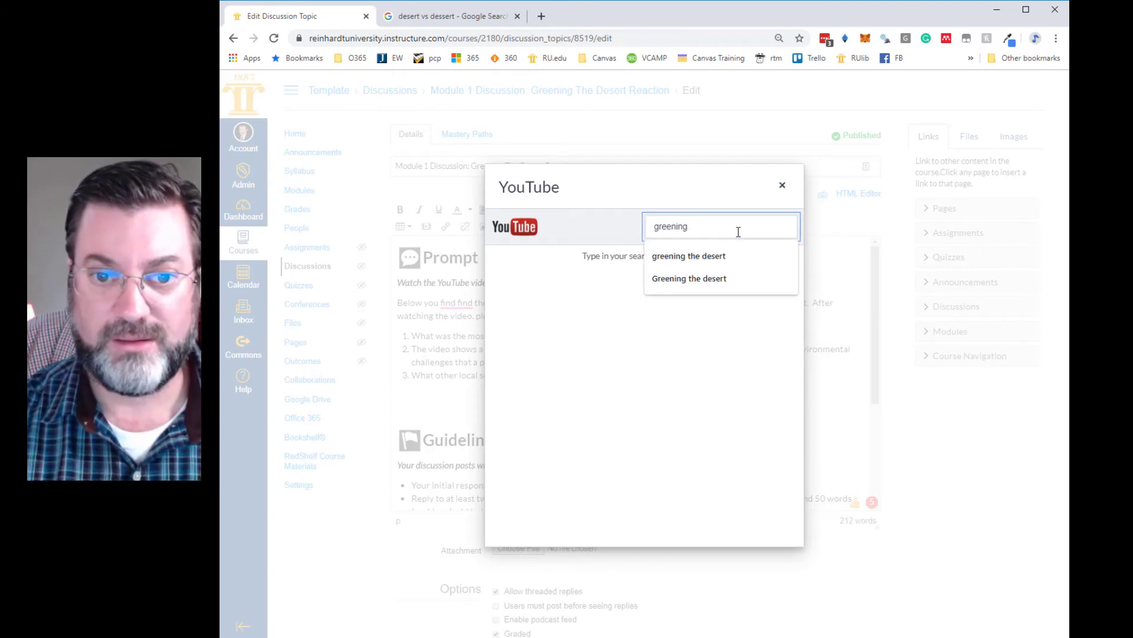
pyautogui.click(711, 254)
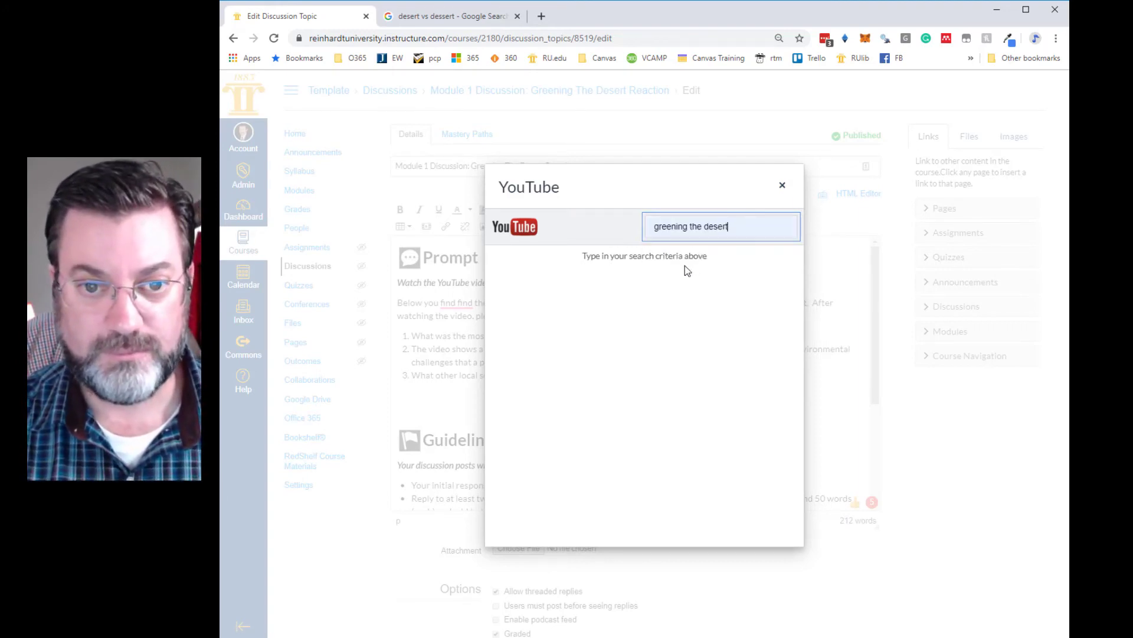
pyautogui.press('Return')
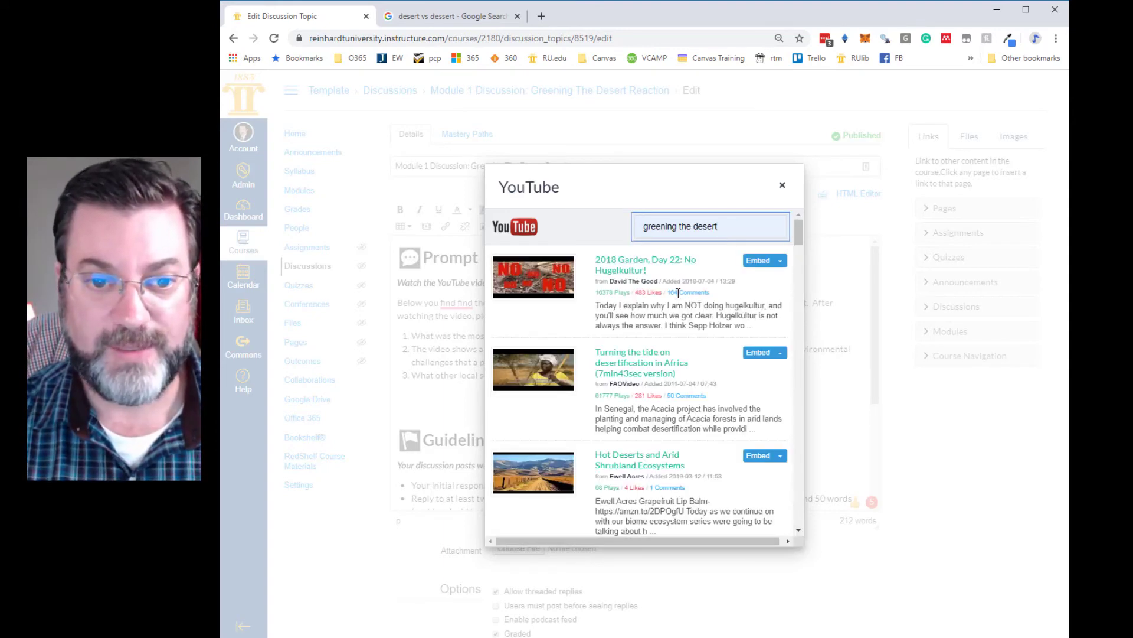
pyautogui.scroll(-3, 678, 295)
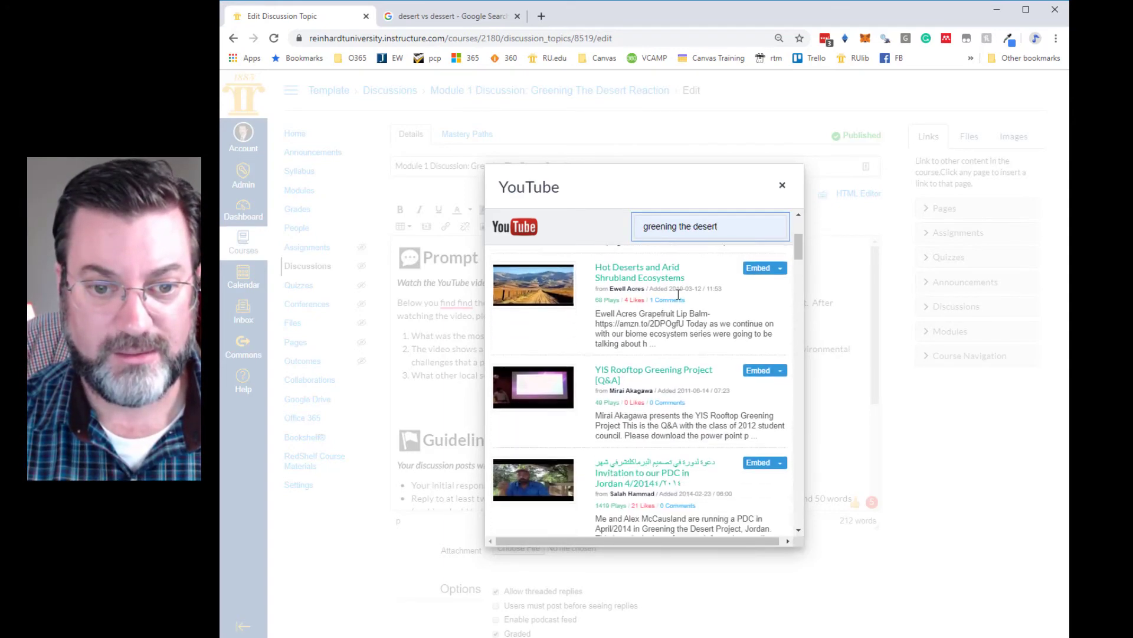
pyautogui.scroll(3, 678, 294)
# Step: Refine the search to "geoff lawton greening the desert" and embed "Permaculture Greening the Desert - Geoff Lawton" at medium size
pyautogui.click(645, 227)
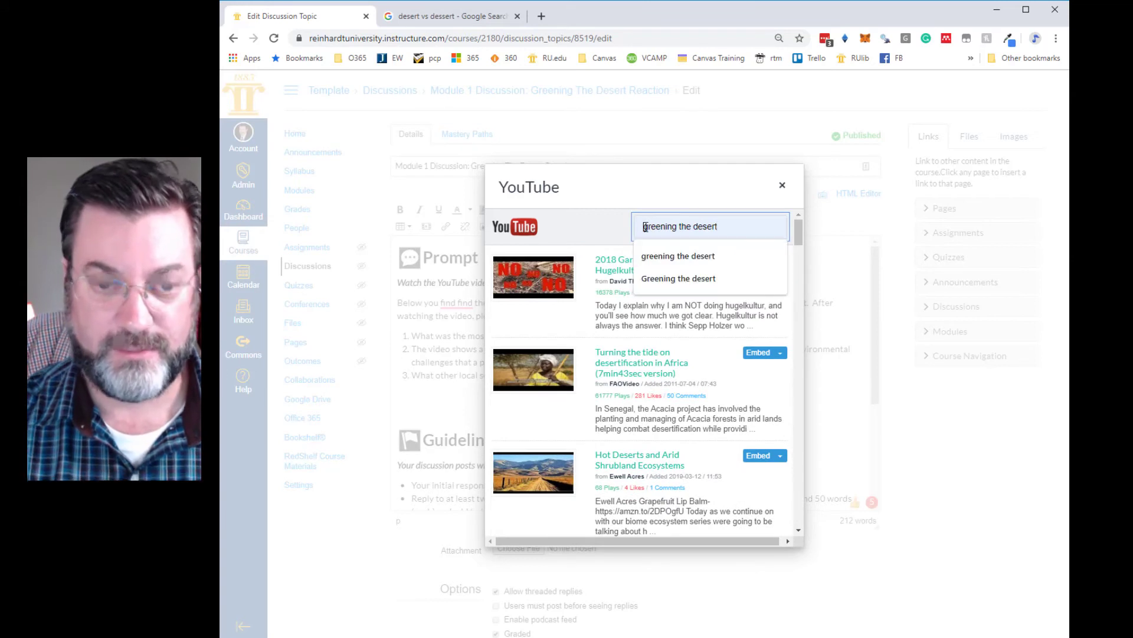
pyautogui.write('geoff lawton')
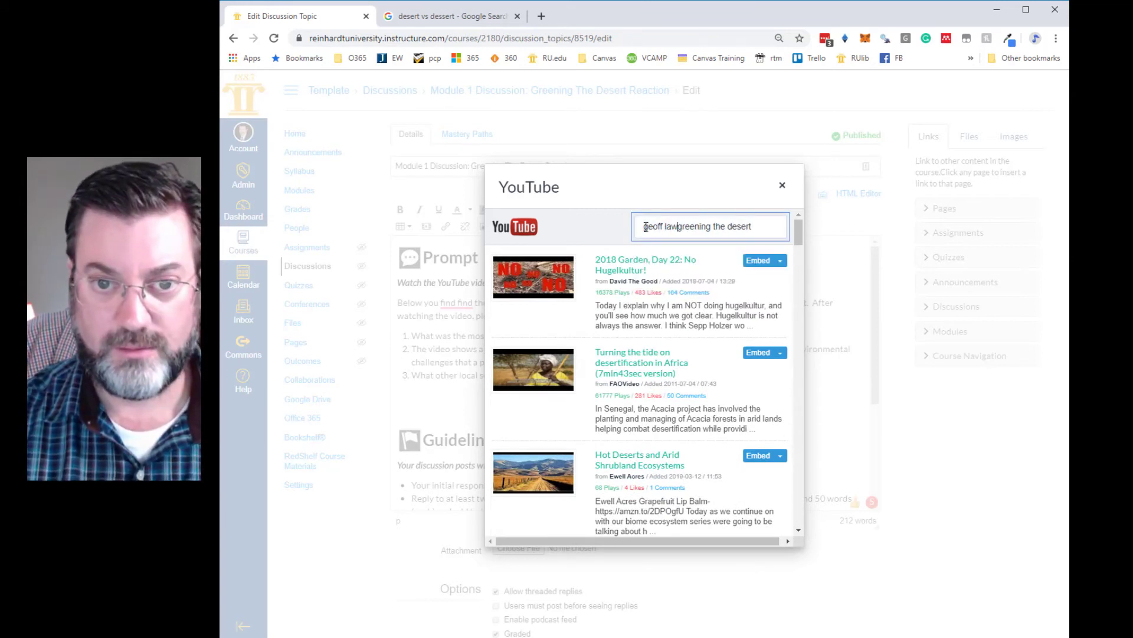
pyautogui.press('Return')
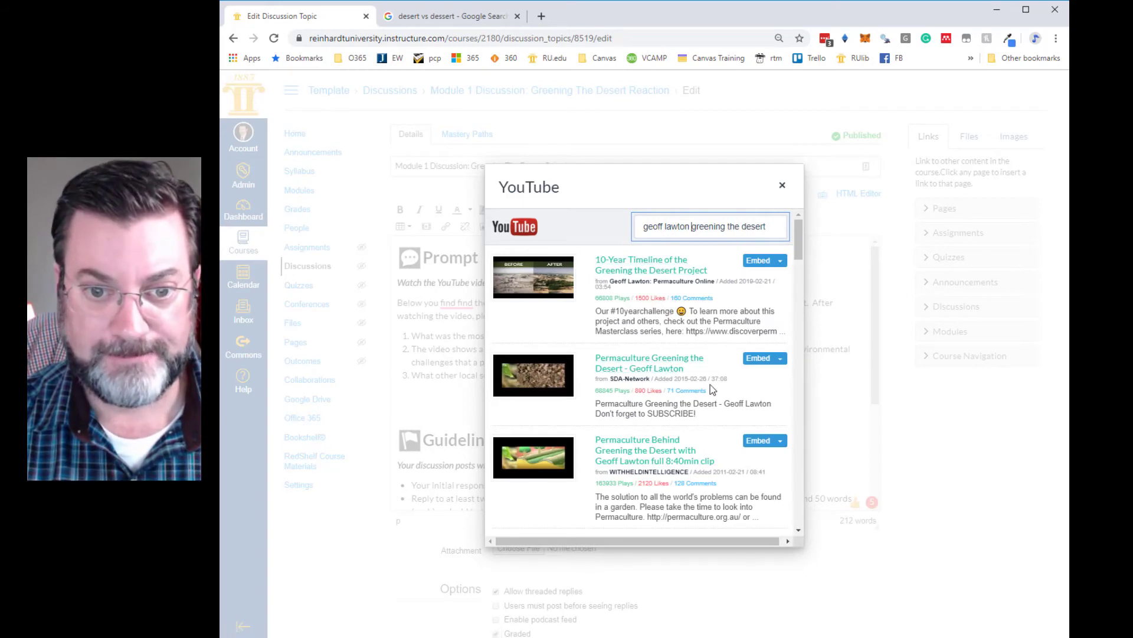
pyautogui.scroll(-1, 783, 316)
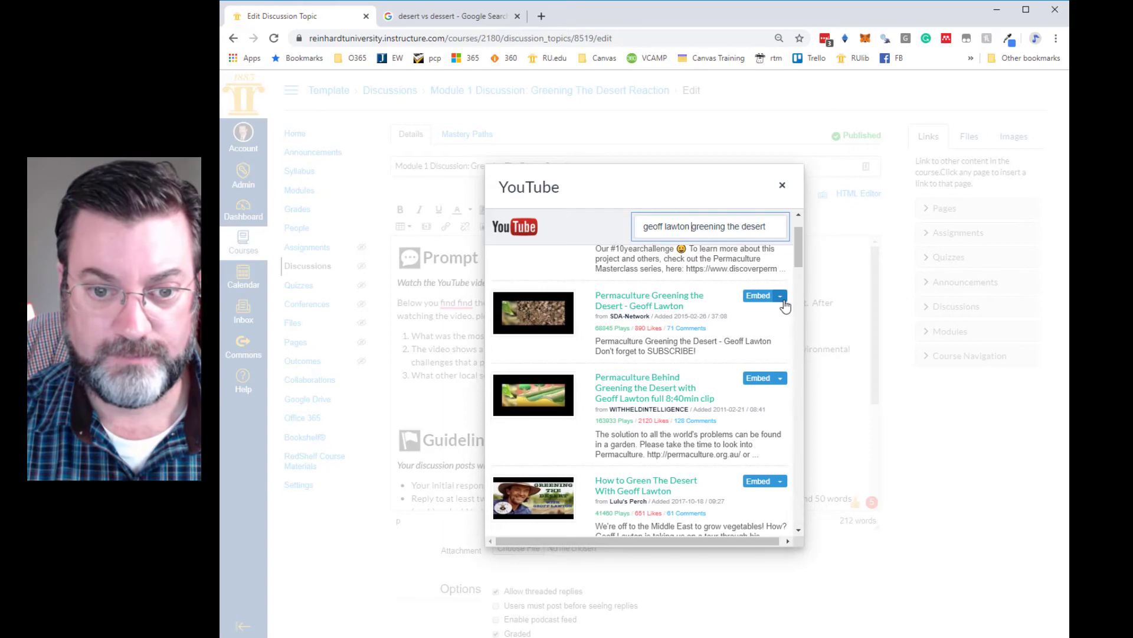
pyautogui.click(781, 297)
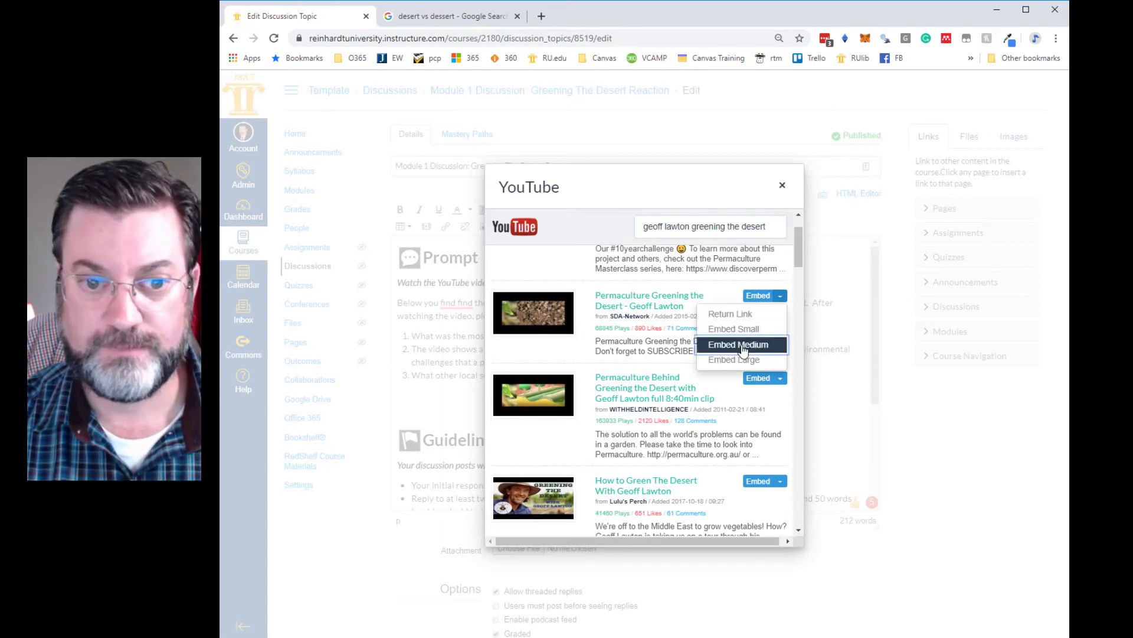
pyautogui.click(714, 347)
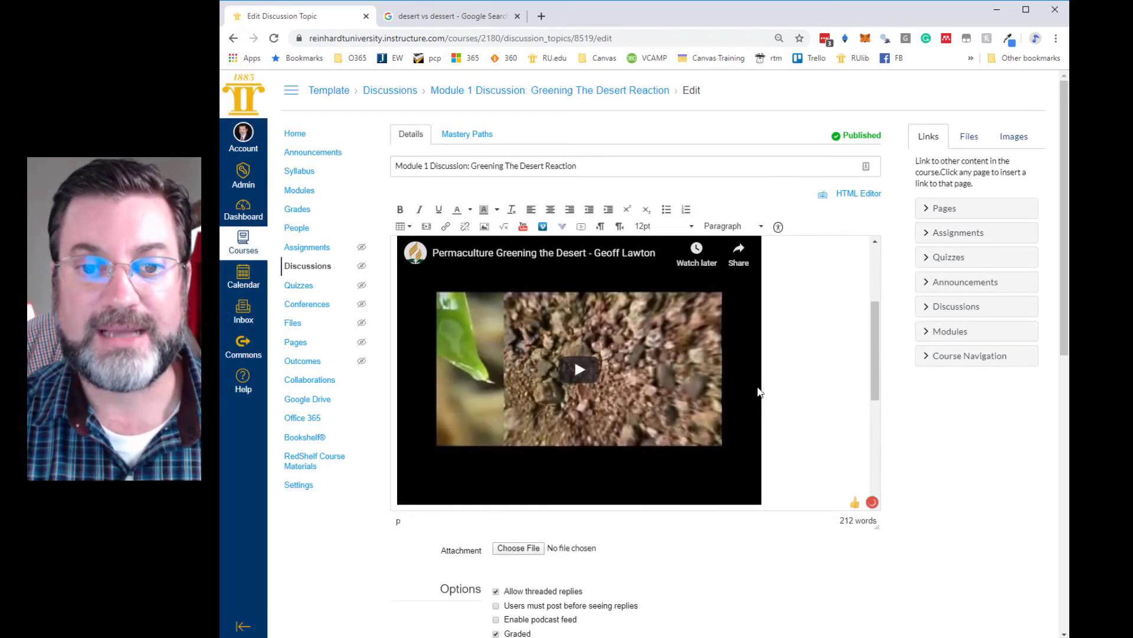
# Step: Review the discussion text and the embedded video's placement, from the Prompt section through Guidelines to Technical Support
pyautogui.moveTo(876, 354); pyautogui.dragTo(871, 291)
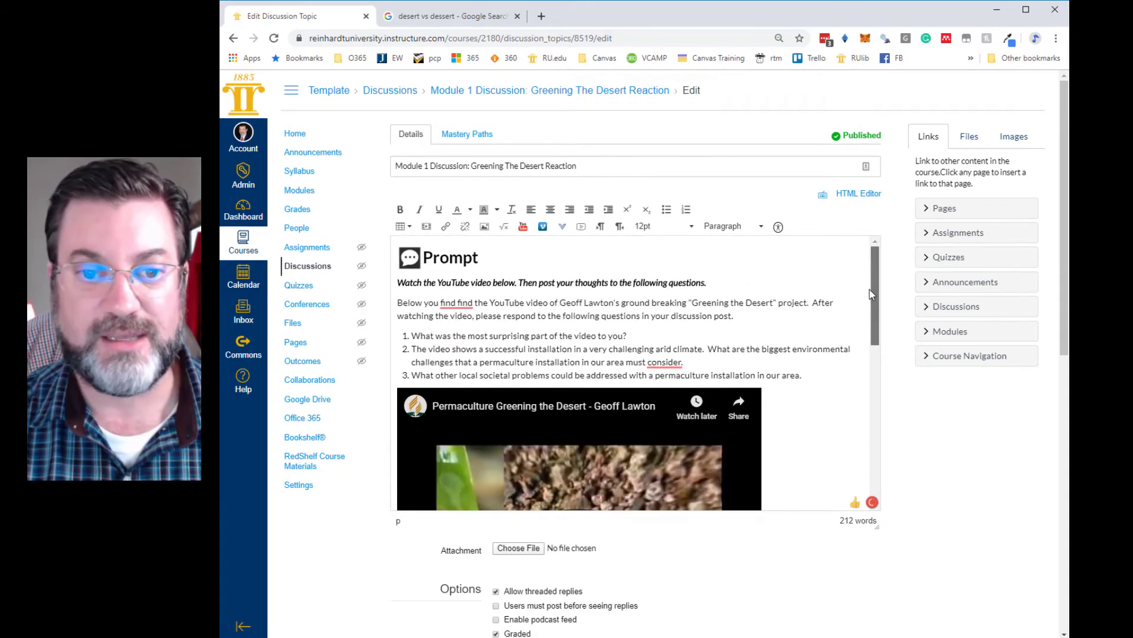
pyautogui.scroll(-2, 728, 351)
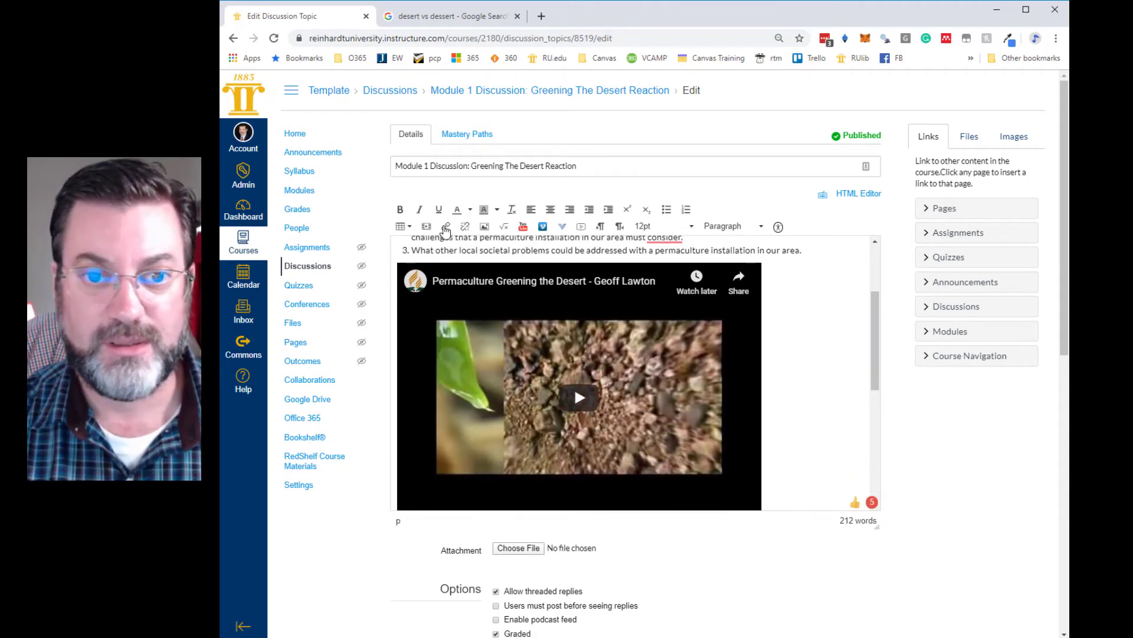
pyautogui.scroll(-4, 842, 355)
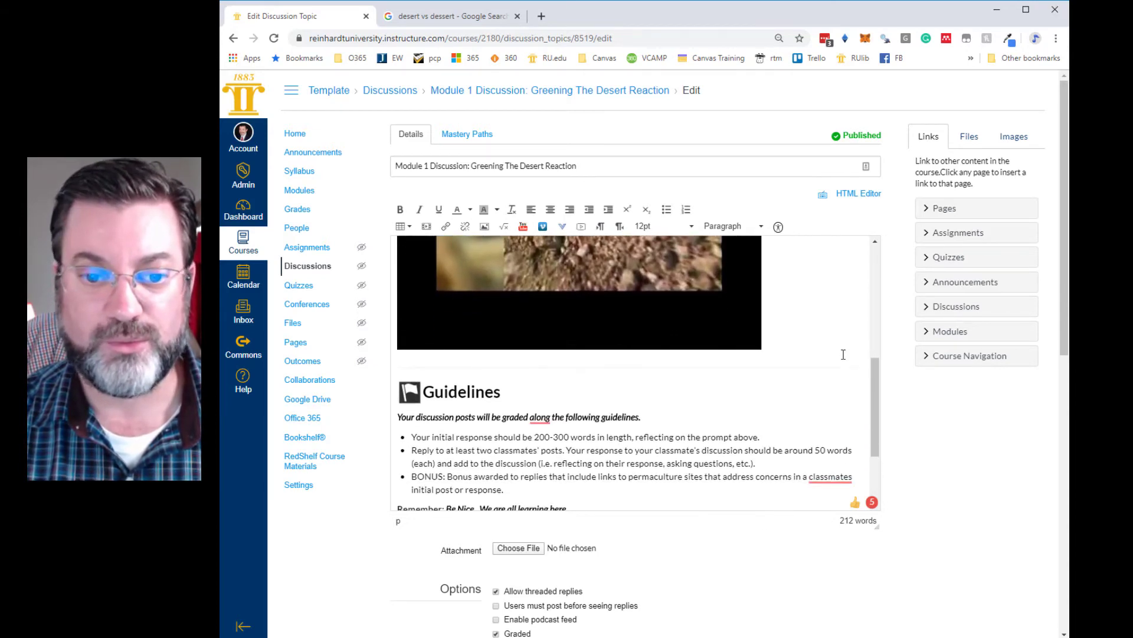
pyautogui.scroll(3, 843, 354)
pyautogui.scroll(3, 843, 354)
pyautogui.scroll(-2, 838, 353)
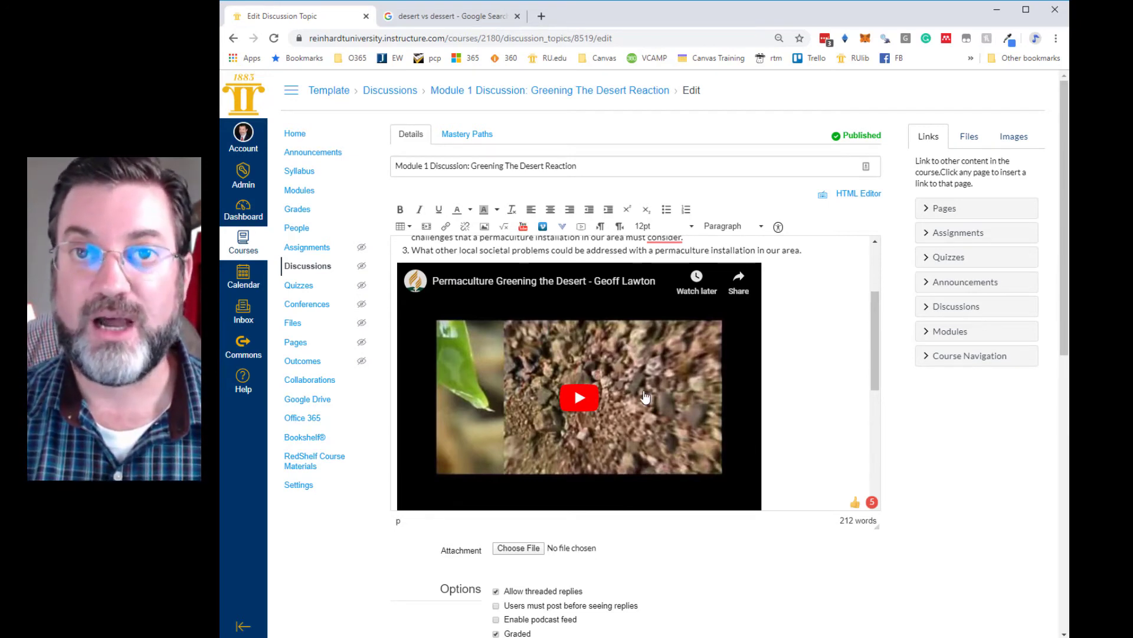
pyautogui.scroll(2, 591, 383)
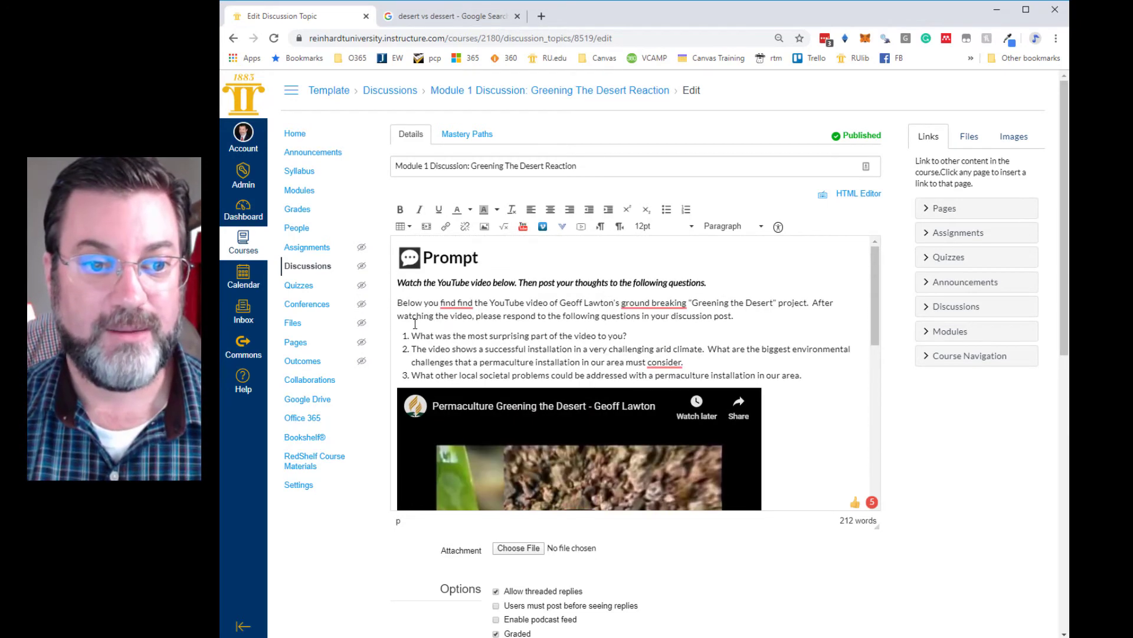
pyautogui.scroll(-3, 578, 392)
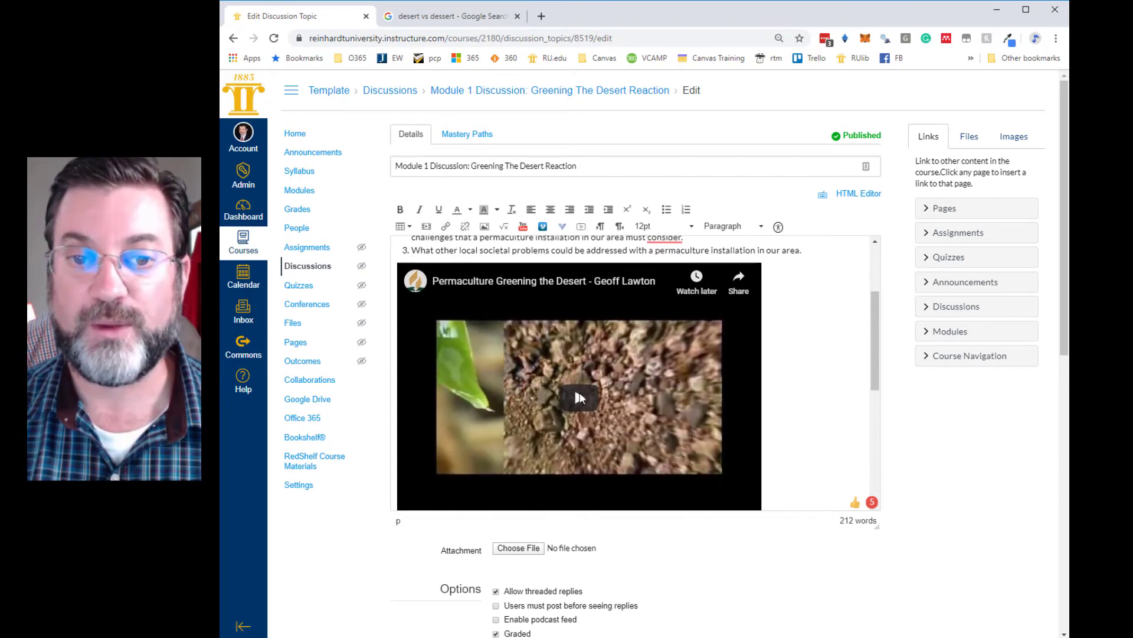
pyautogui.scroll(2, 590, 390)
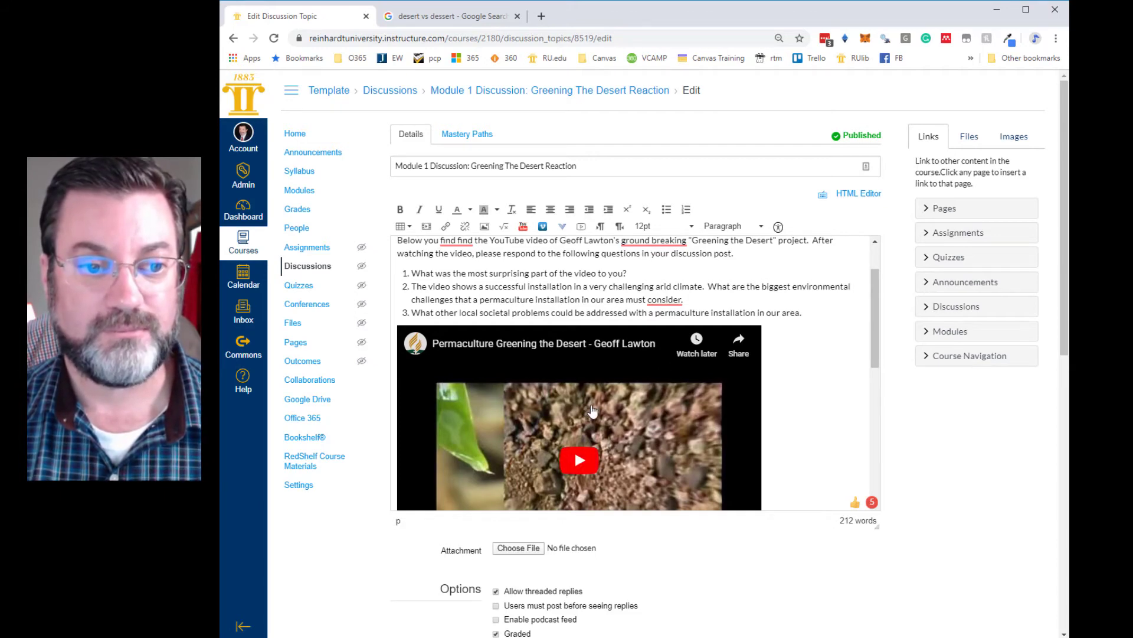
pyautogui.scroll(-8, 626, 394)
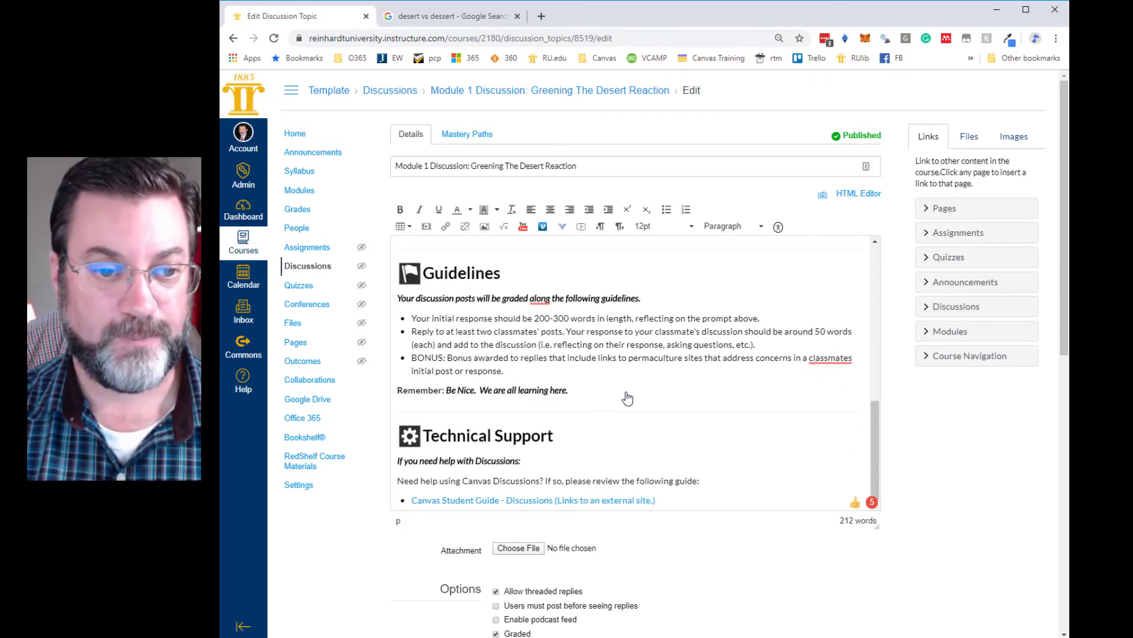
# Step: Enable the option "Users must post before seeing replies" for the discussion
pyautogui.scroll(-1, 627, 396)
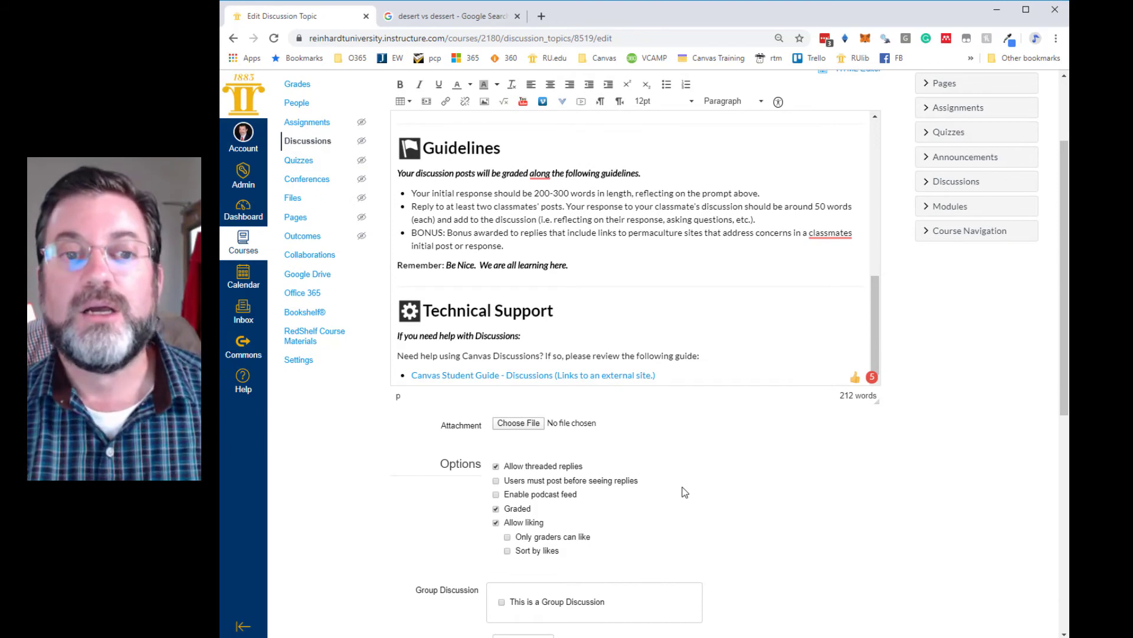
pyautogui.scroll(1, 685, 492)
pyautogui.scroll(-3, 683, 489)
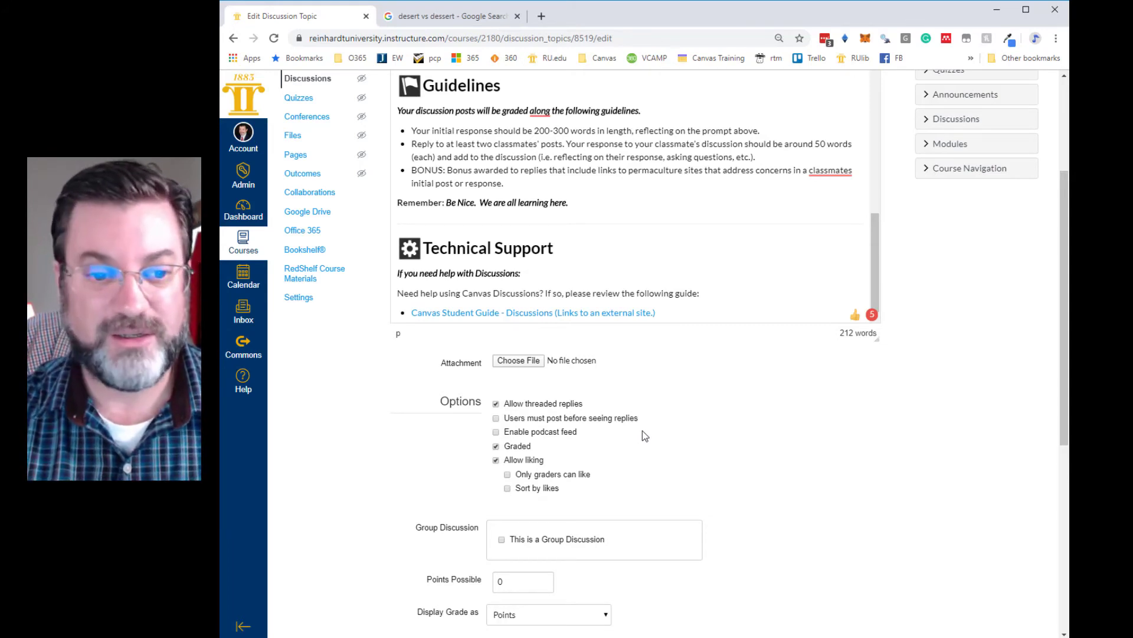
pyautogui.scroll(-1, 642, 430)
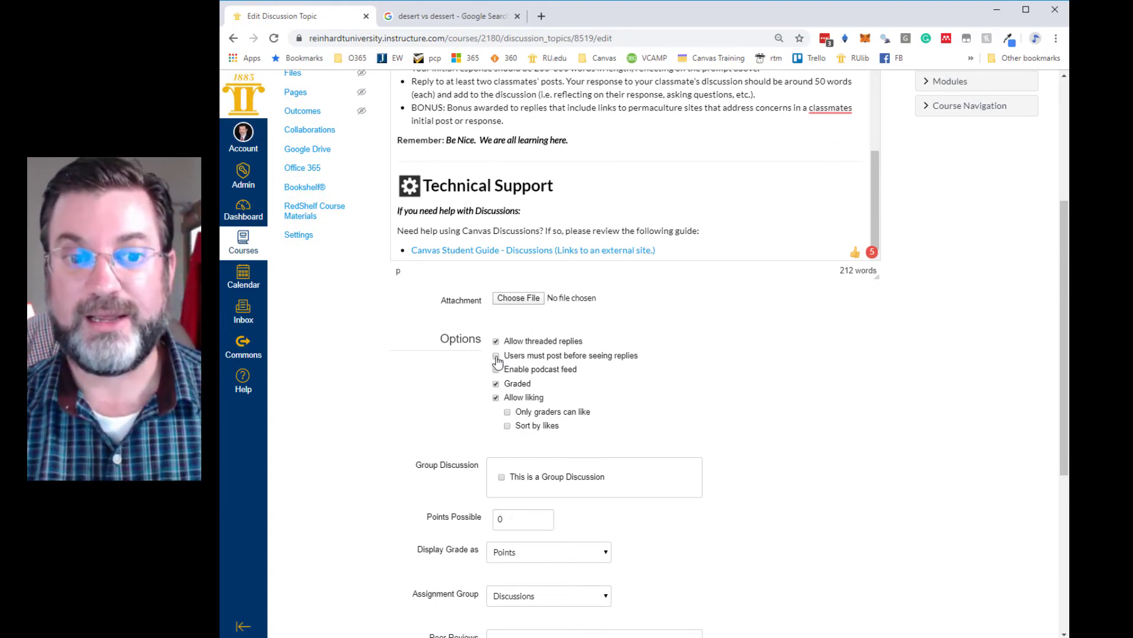
pyautogui.click(496, 357)
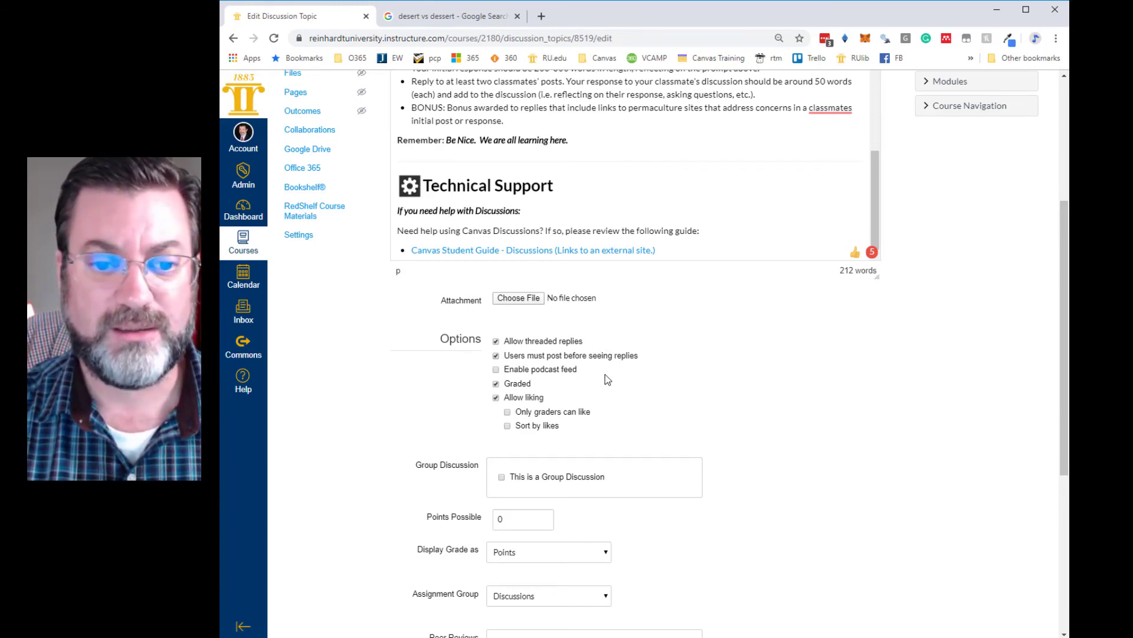
# Step: Set the discussion's possible points to 100
pyautogui.scroll(-1, 624, 356)
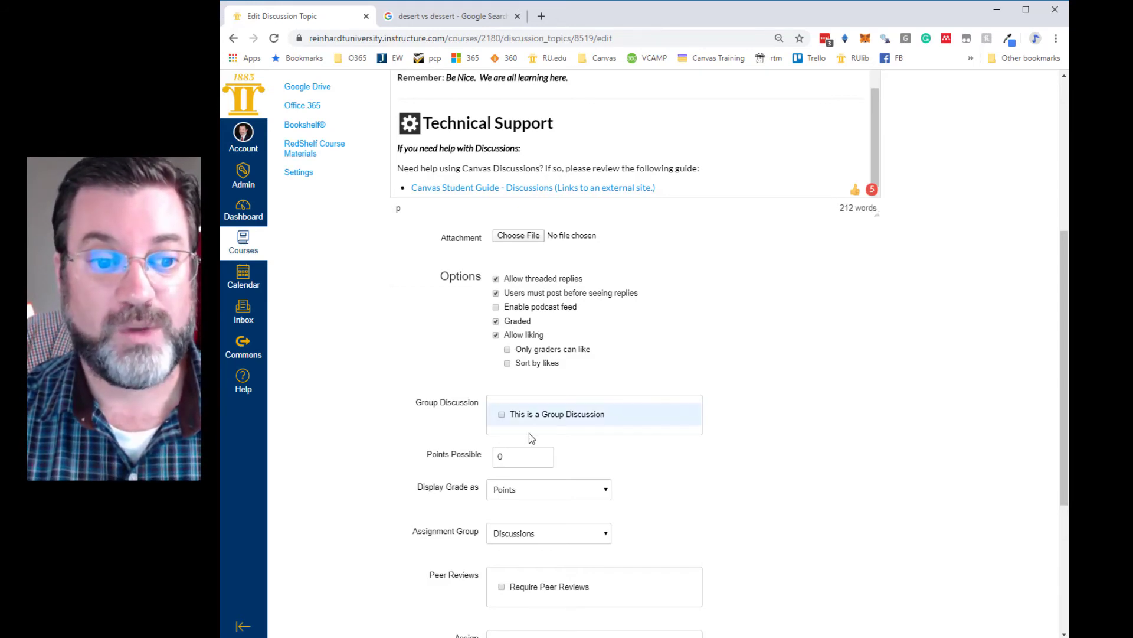
pyautogui.doubleClick(513, 458)
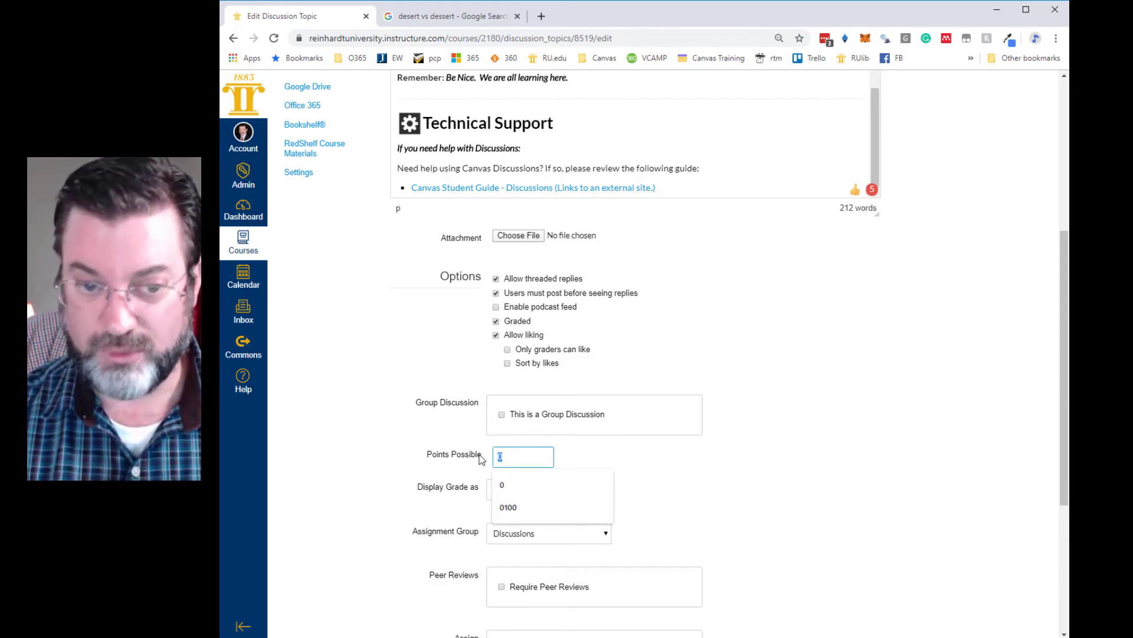
pyautogui.write('100')
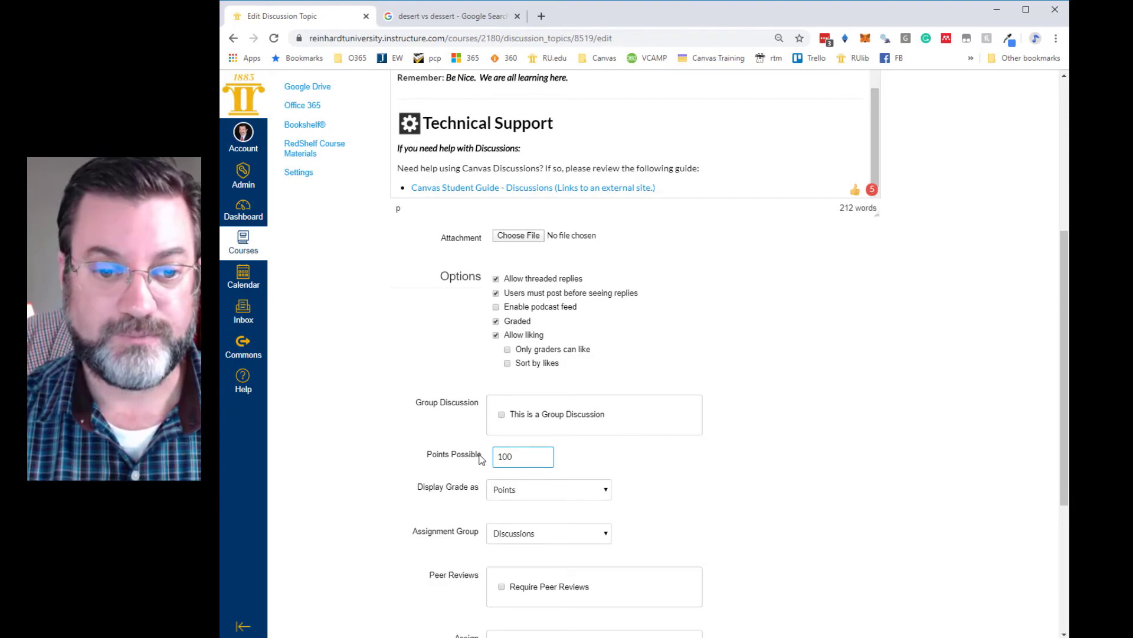
pyautogui.click(655, 461)
pyautogui.scroll(-2, 464, 407)
pyautogui.scroll(2, 462, 400)
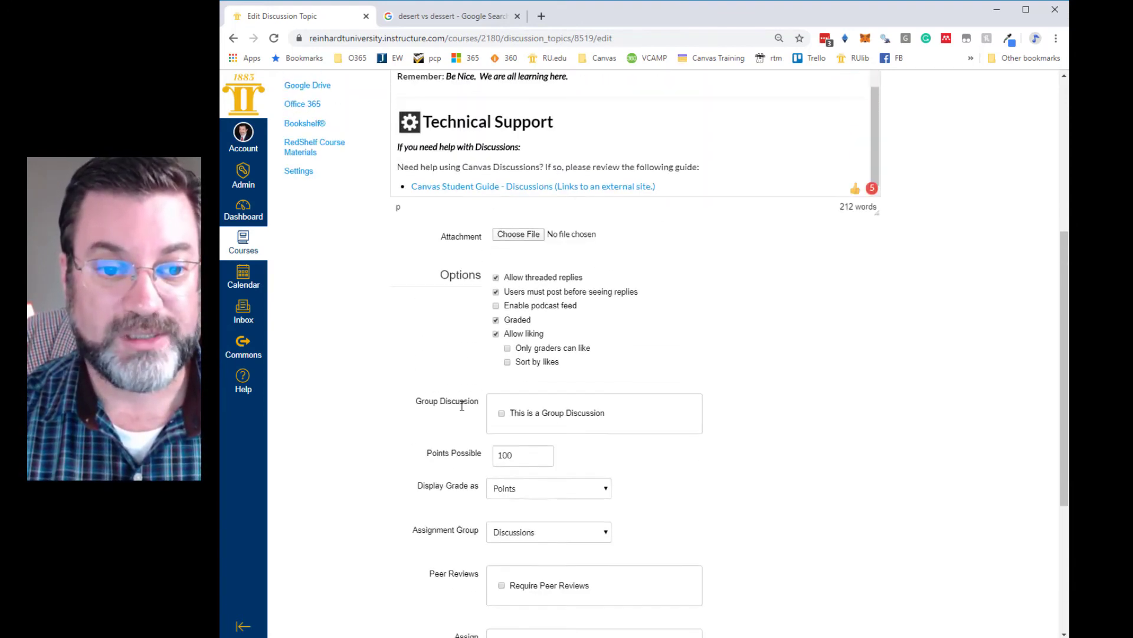
pyautogui.scroll(2, 461, 402)
pyautogui.scroll(-2, 462, 406)
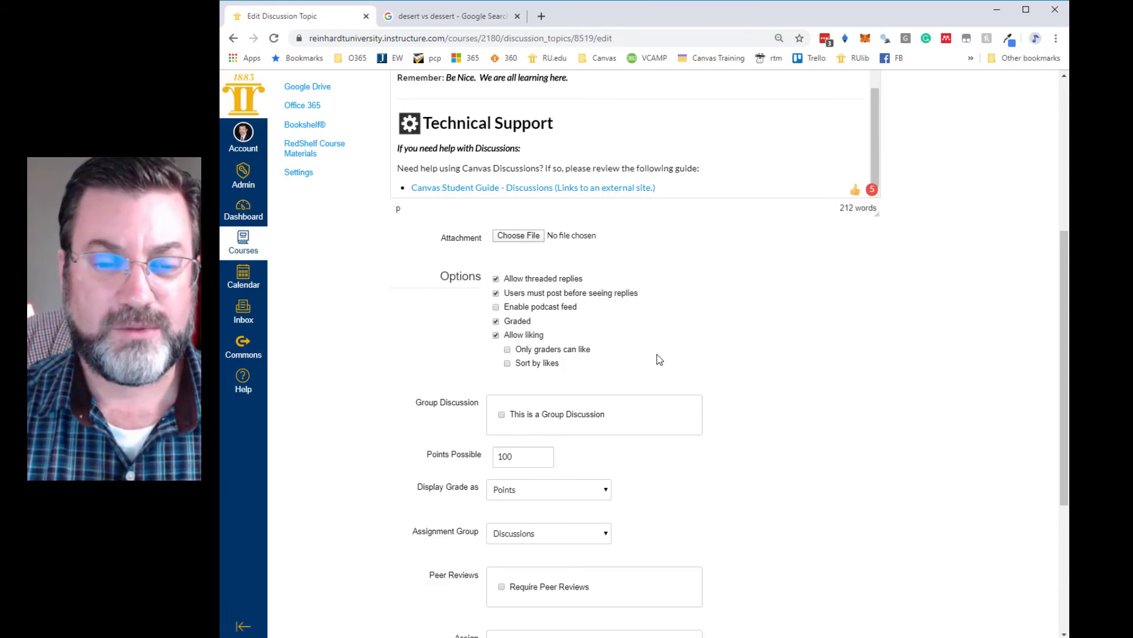
# Step: Append "Remember, liking a post does not qualify as a response to the post." to the Guidelines bullet about replying to two classmates' posts
pyautogui.scroll(2, 661, 357)
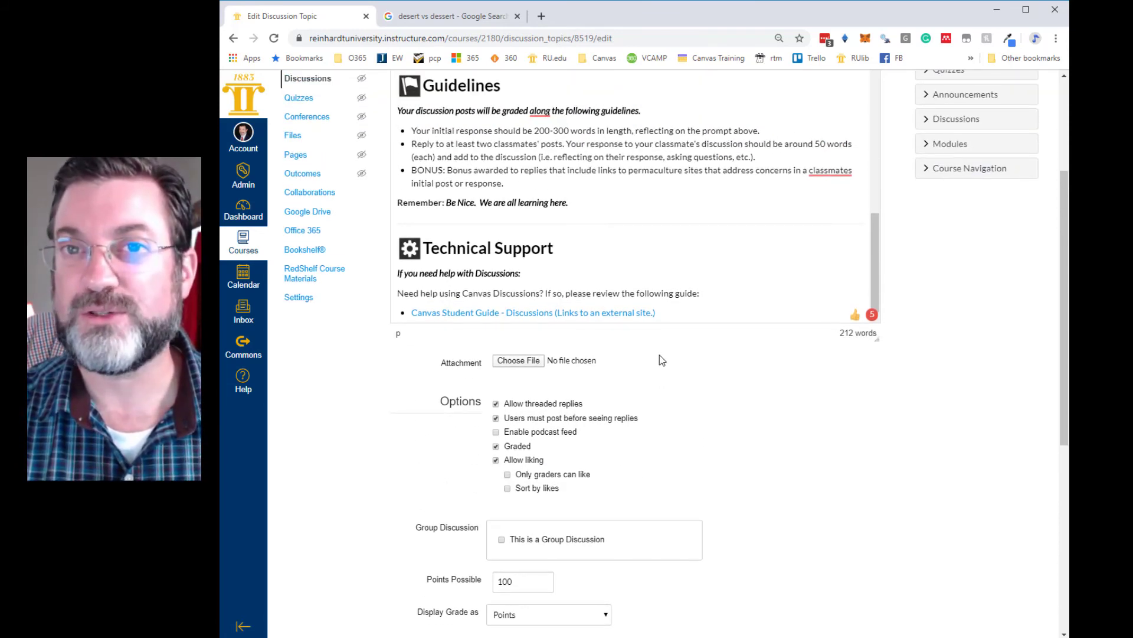
pyautogui.scroll(2, 660, 362)
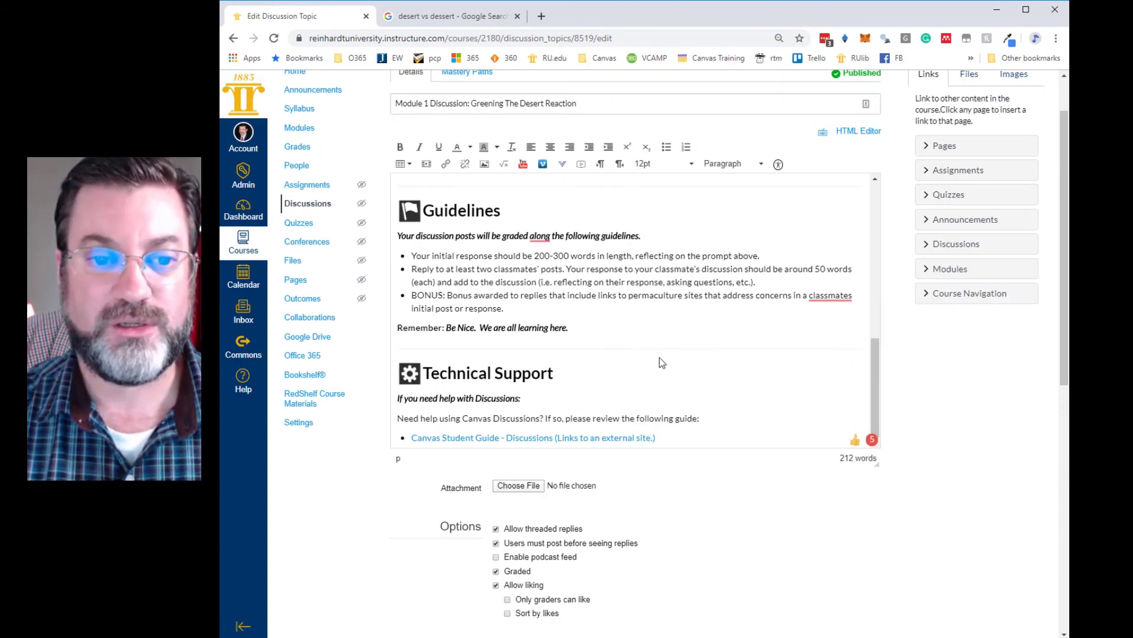
pyautogui.click(761, 282)
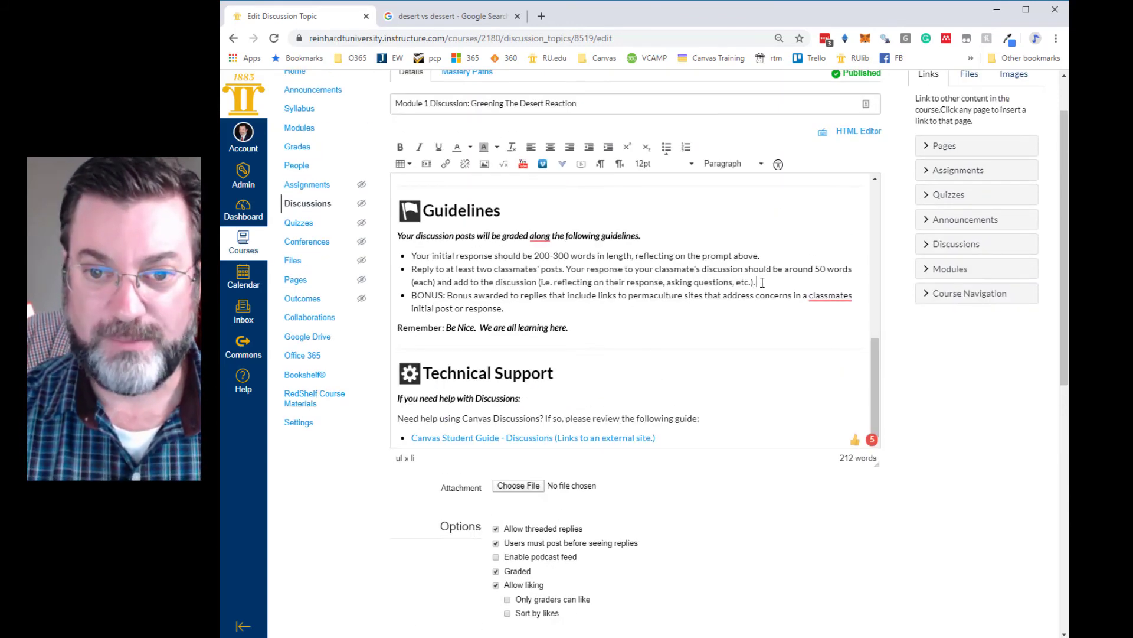
pyautogui.write('Remembe')
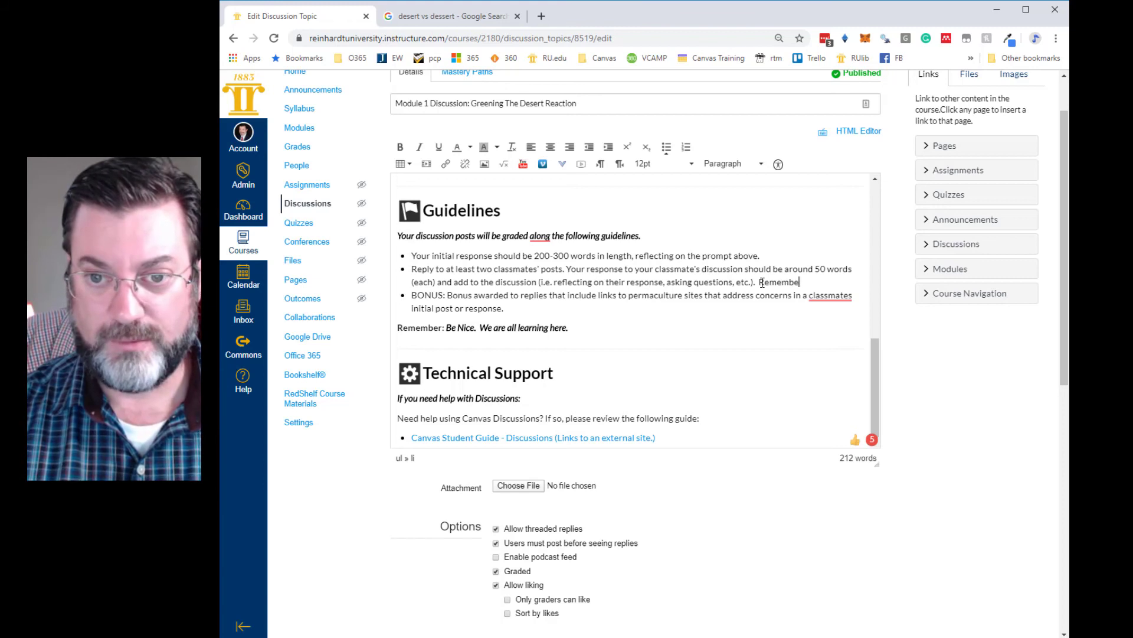
pyautogui.write('r, likin')
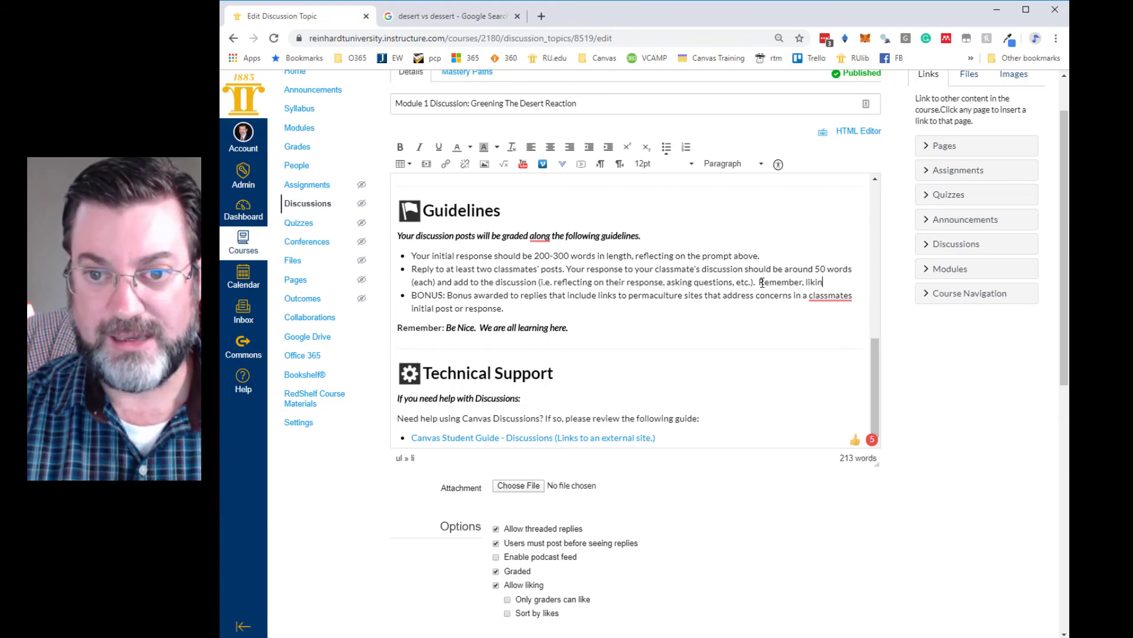
pyautogui.write('g a post does ')
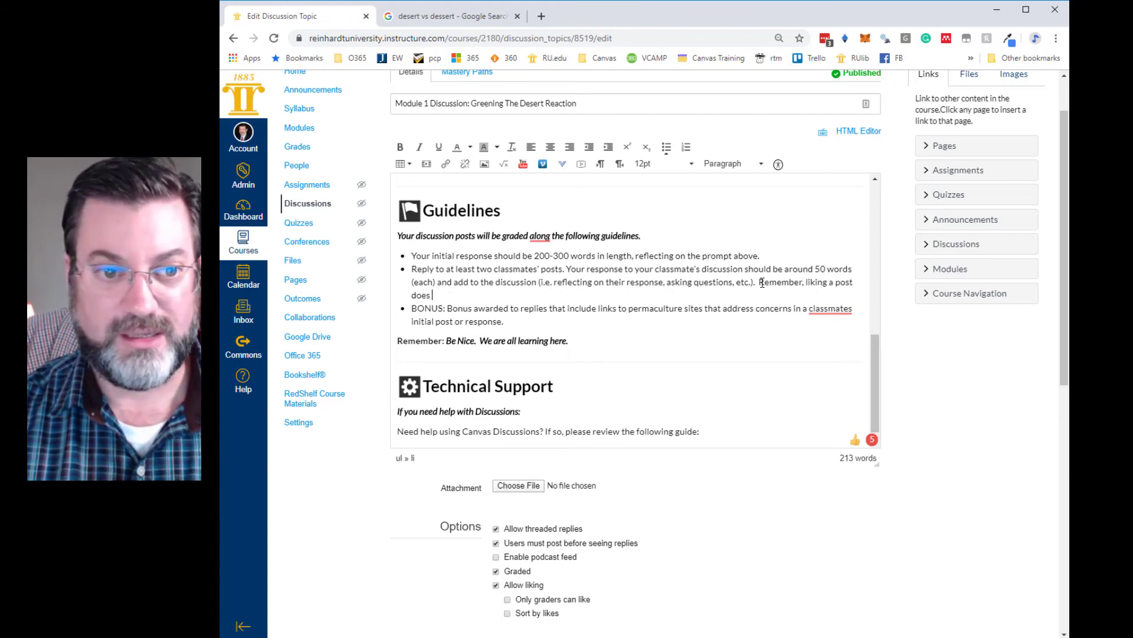
pyautogui.write('not qualify ')
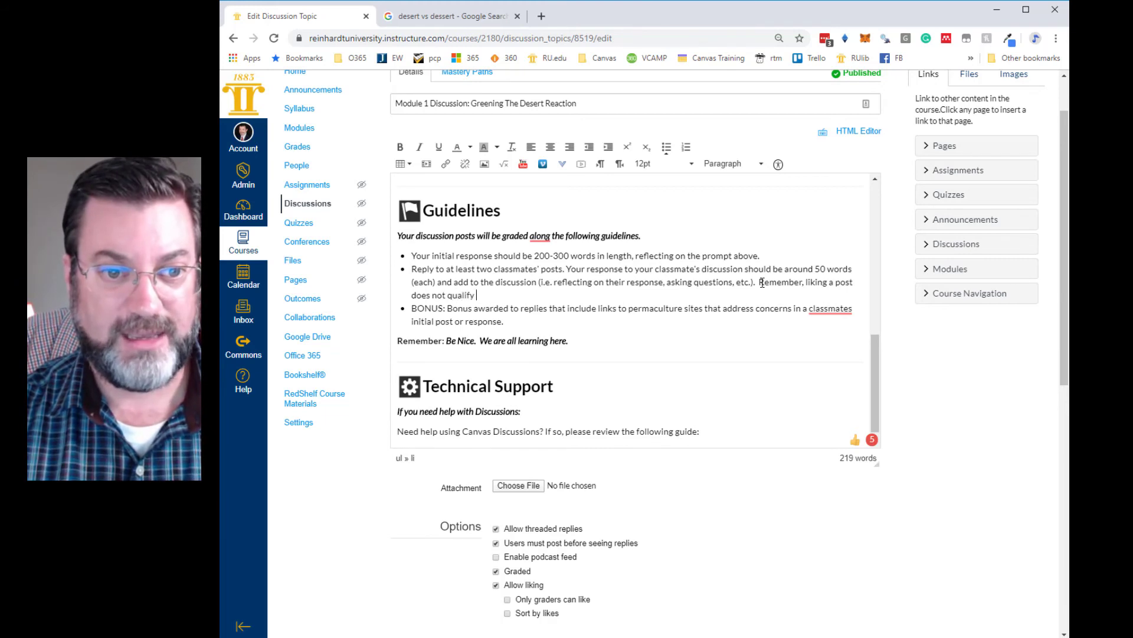
pyautogui.write('as a response t')
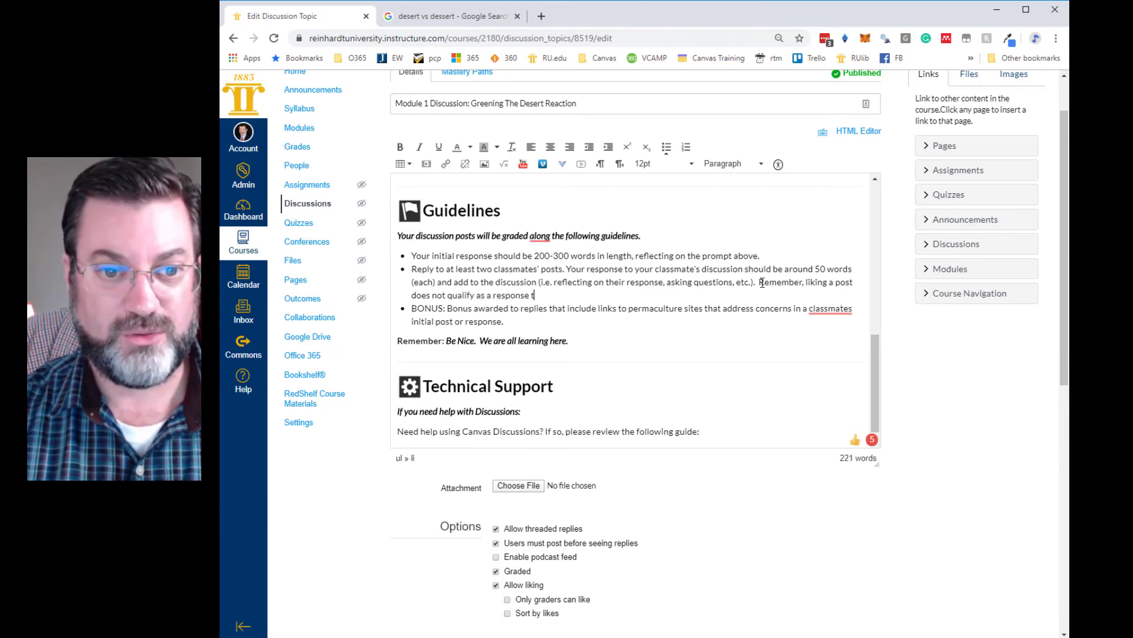
pyautogui.write('o the post.  Howe')
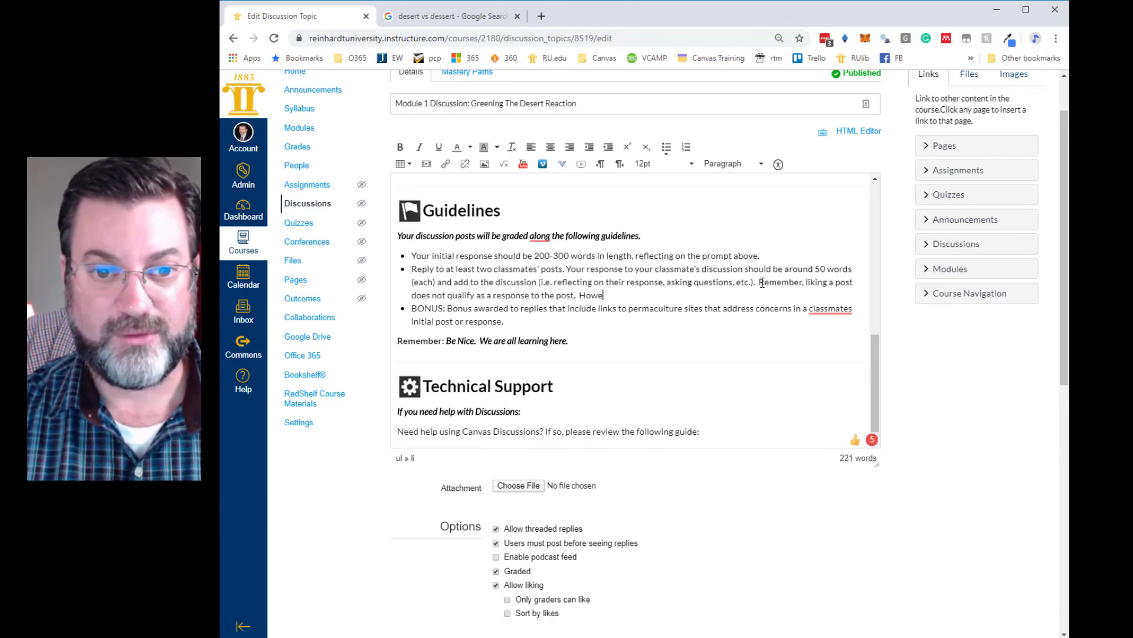
# Step: Complete the added reply guideline with "However, feel free to like posts and replies - it promotes healthy discussions."
pyautogui.write('ver, feel free t')
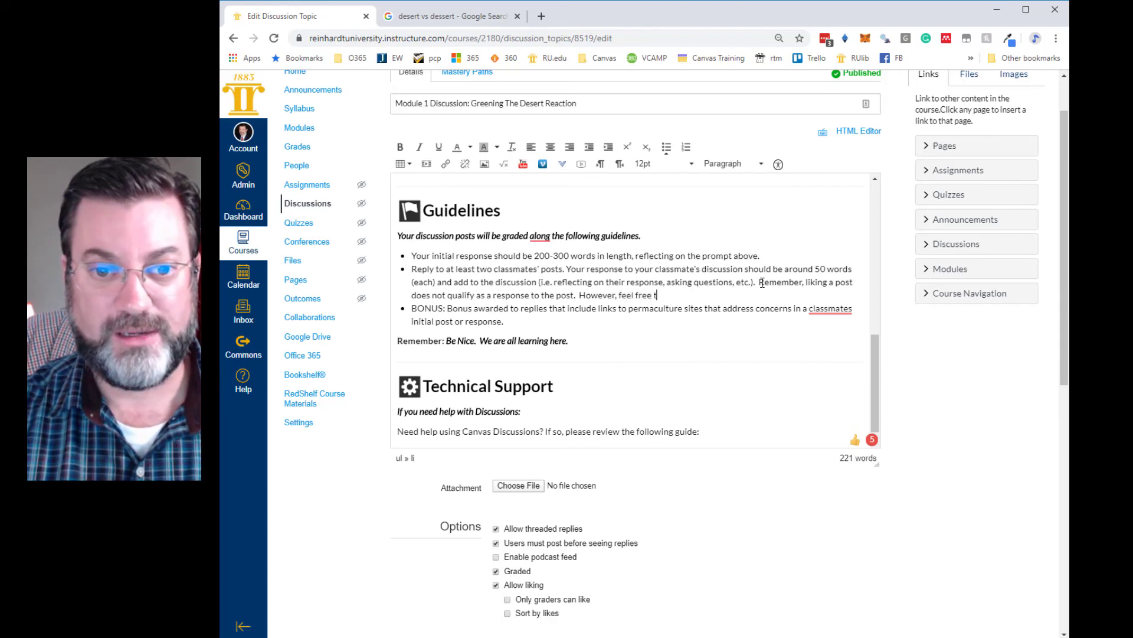
pyautogui.write('o like')
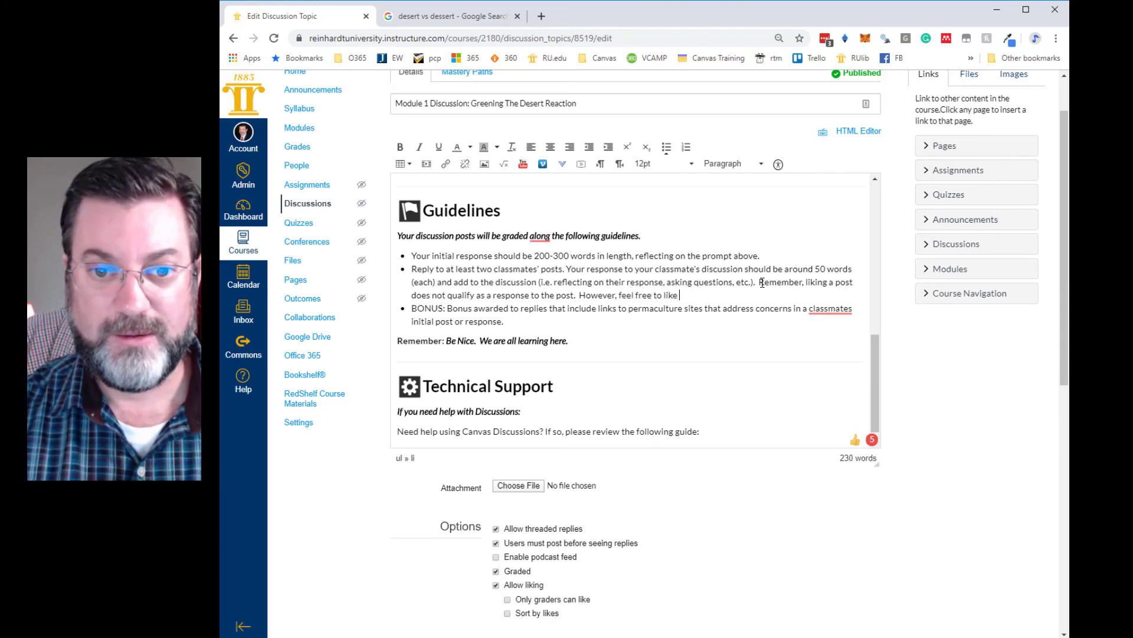
pyautogui.write(' posts and replies')
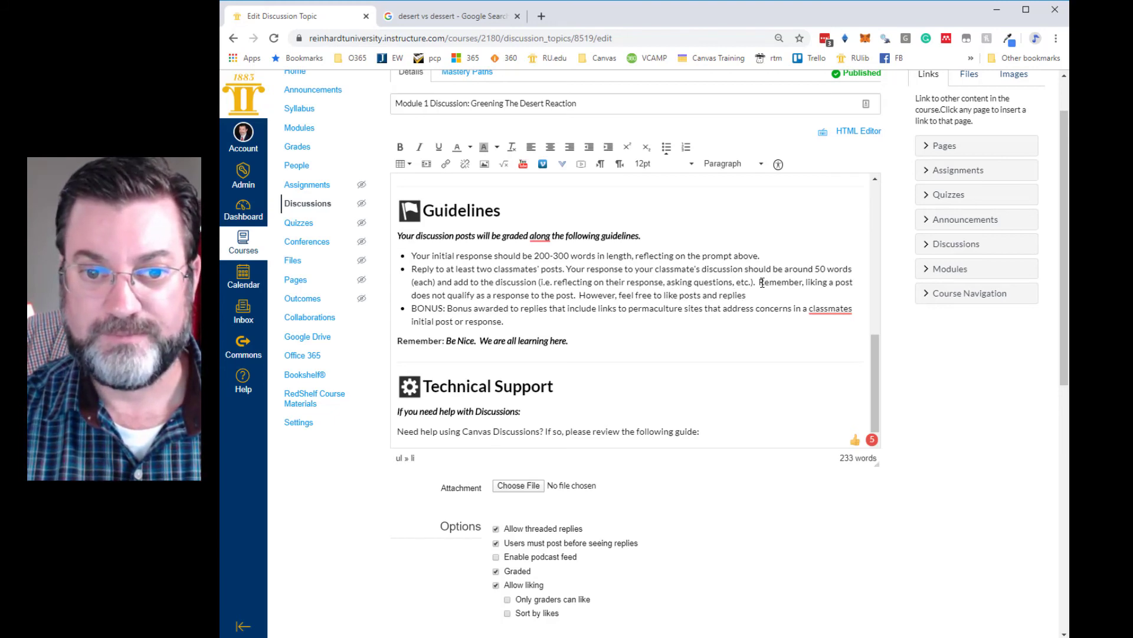
pyautogui.write(' - it')
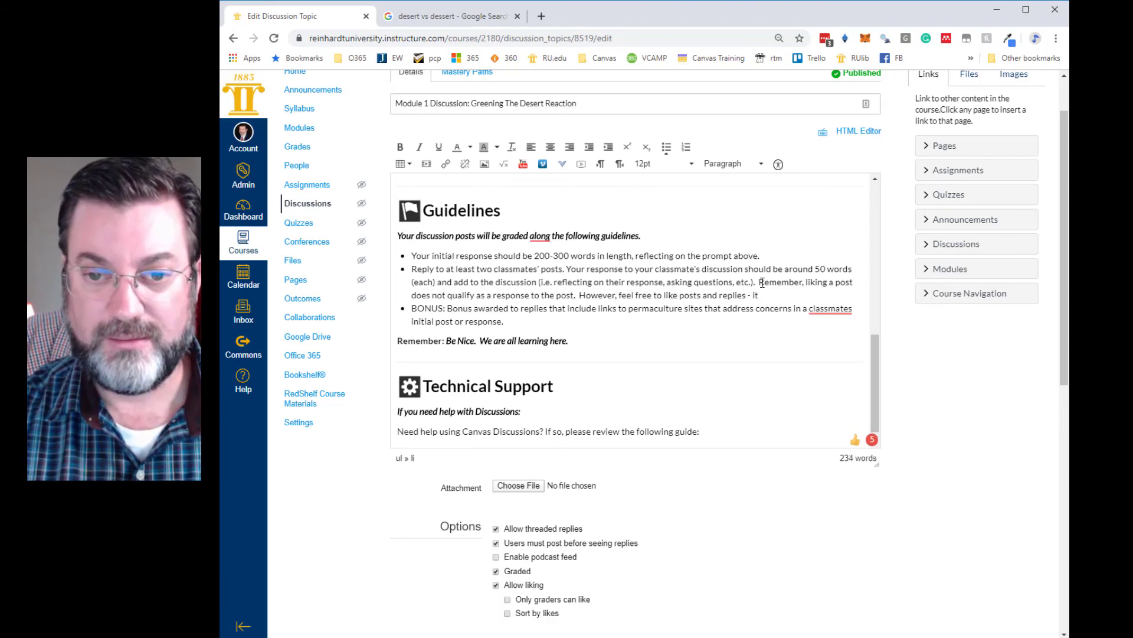
pyautogui.write(' p')
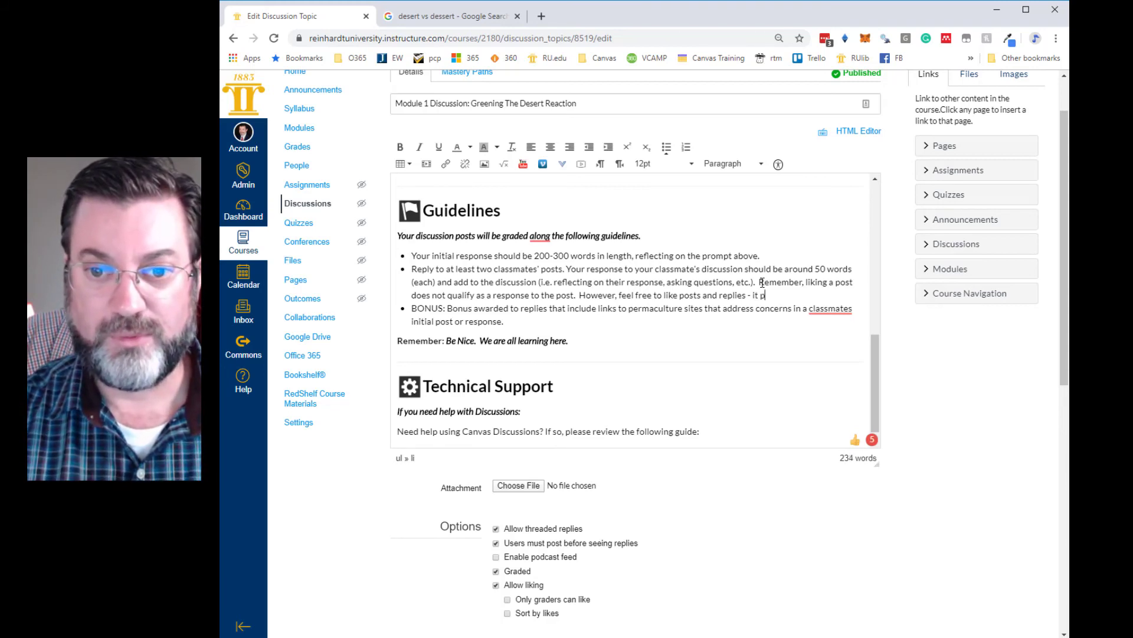
pyautogui.write('romotes healt')
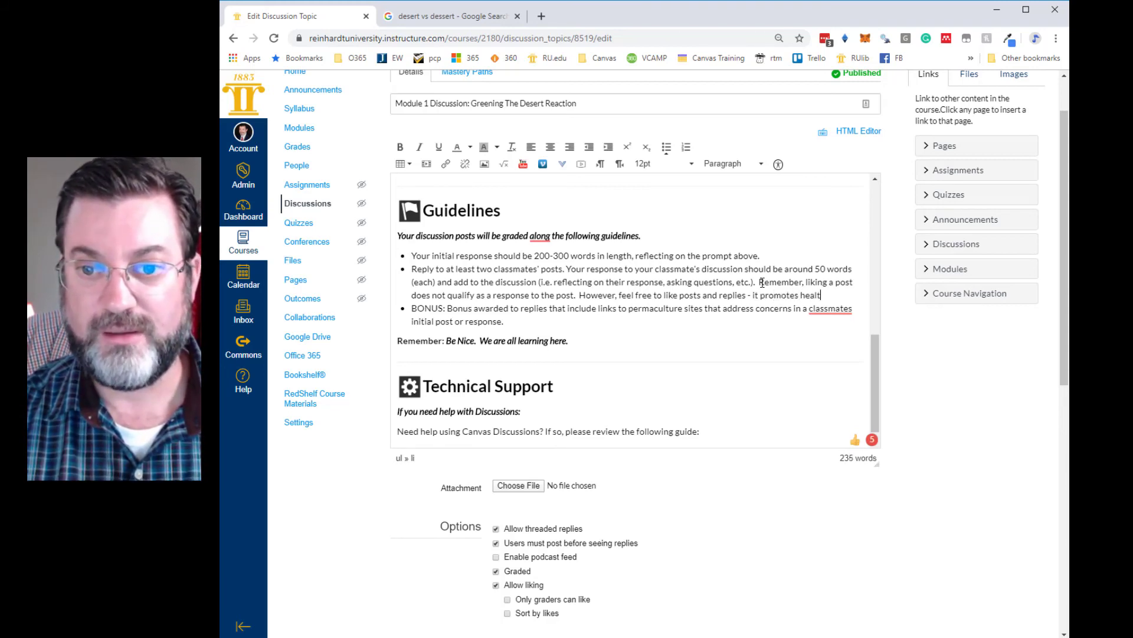
pyautogui.write('hy discussions.')
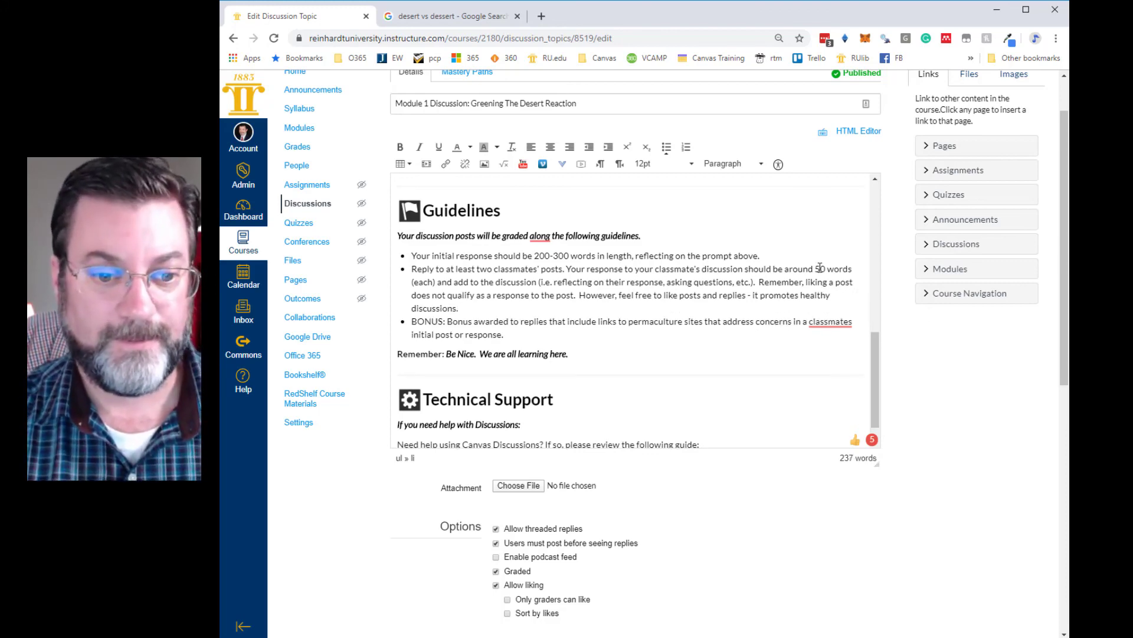
# Step: Set the discussion's due date for everyone to Feb 7, 2020 11:59pm and save the discussion
pyautogui.scroll(-1, 877, 332)
pyautogui.scroll(-5, 877, 332)
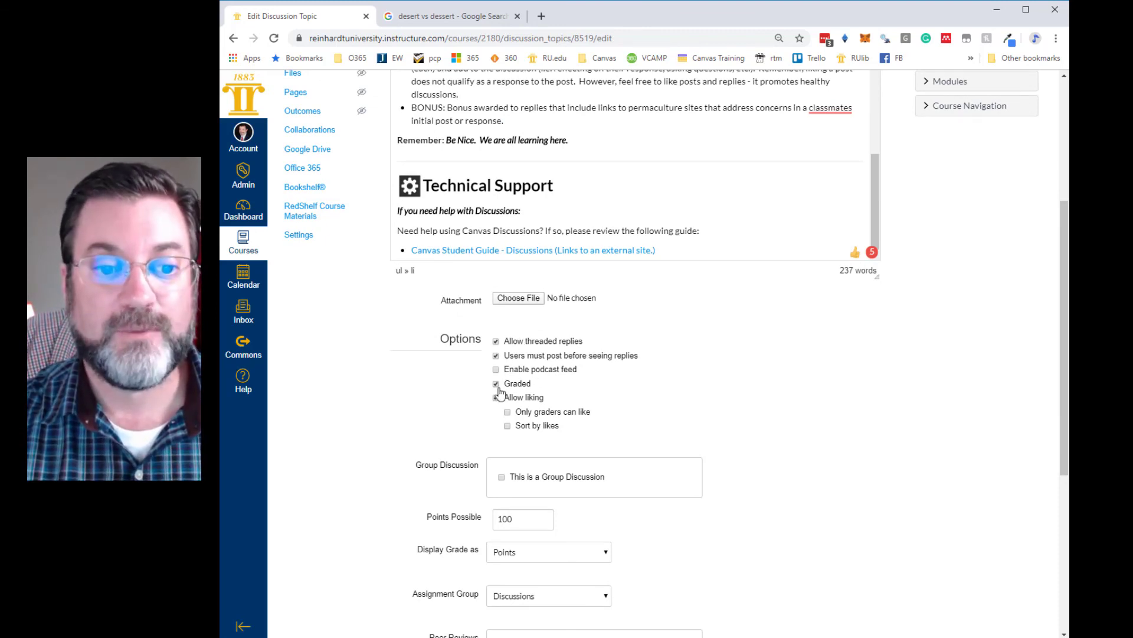
pyautogui.scroll(-4, 759, 415)
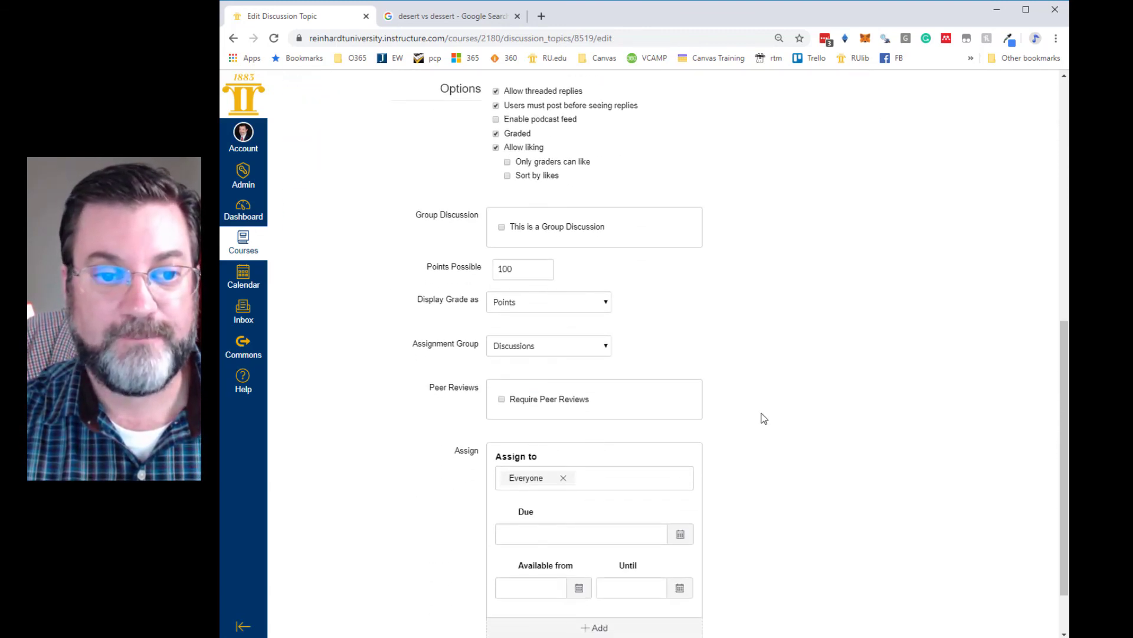
pyautogui.scroll(-1, 759, 331)
pyautogui.scroll(-1, 759, 332)
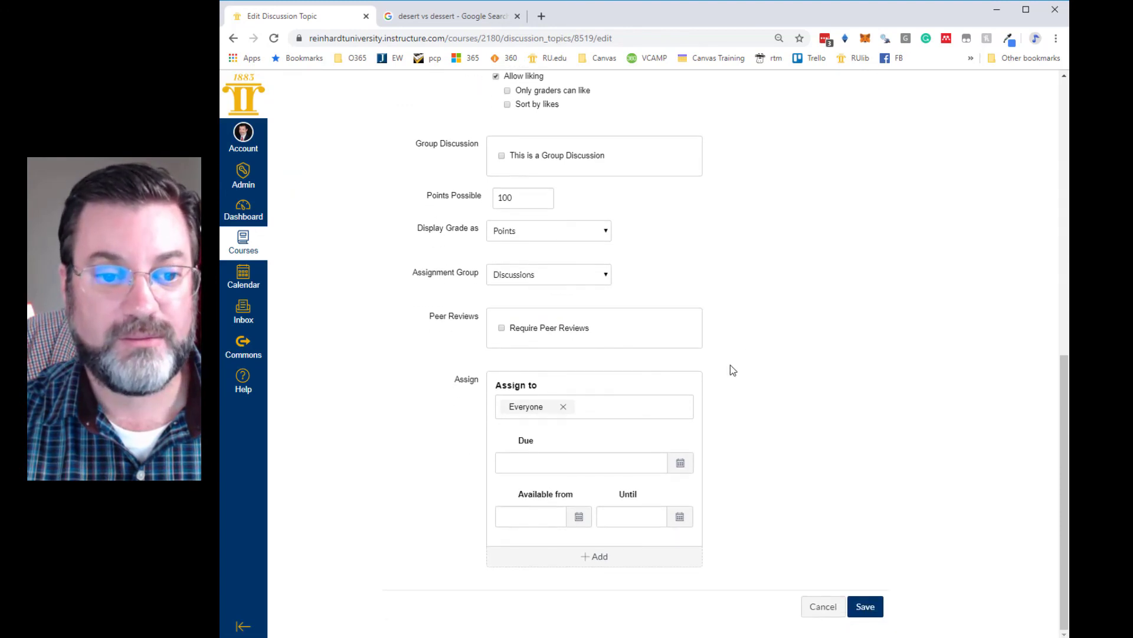
pyautogui.click(674, 468)
pyautogui.click(623, 483)
pyautogui.click(624, 483)
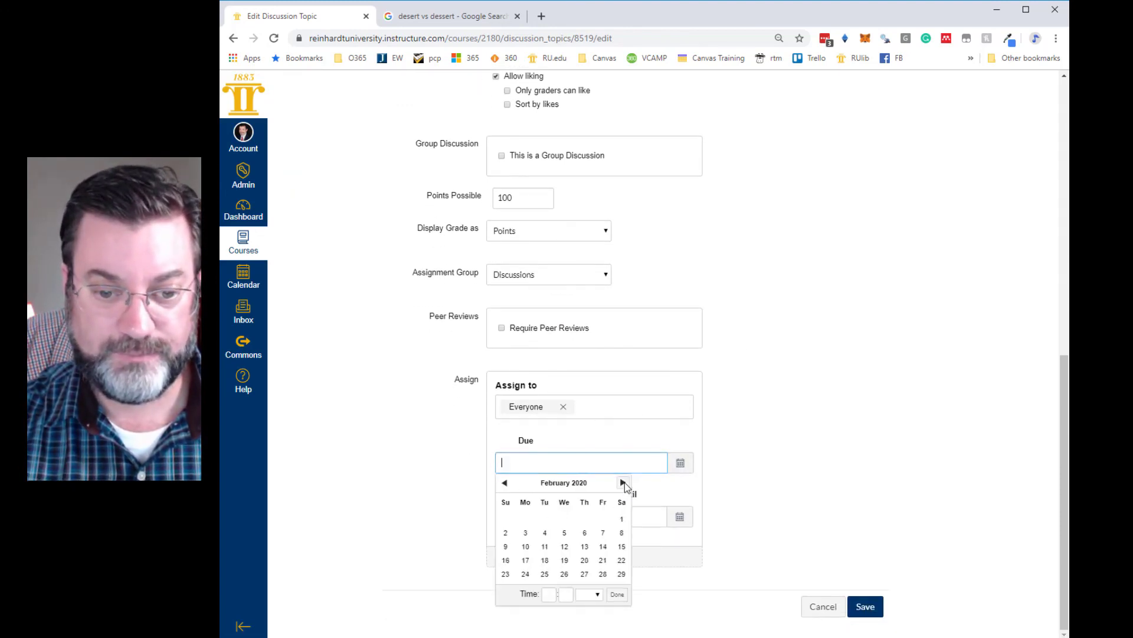
pyautogui.click(603, 533)
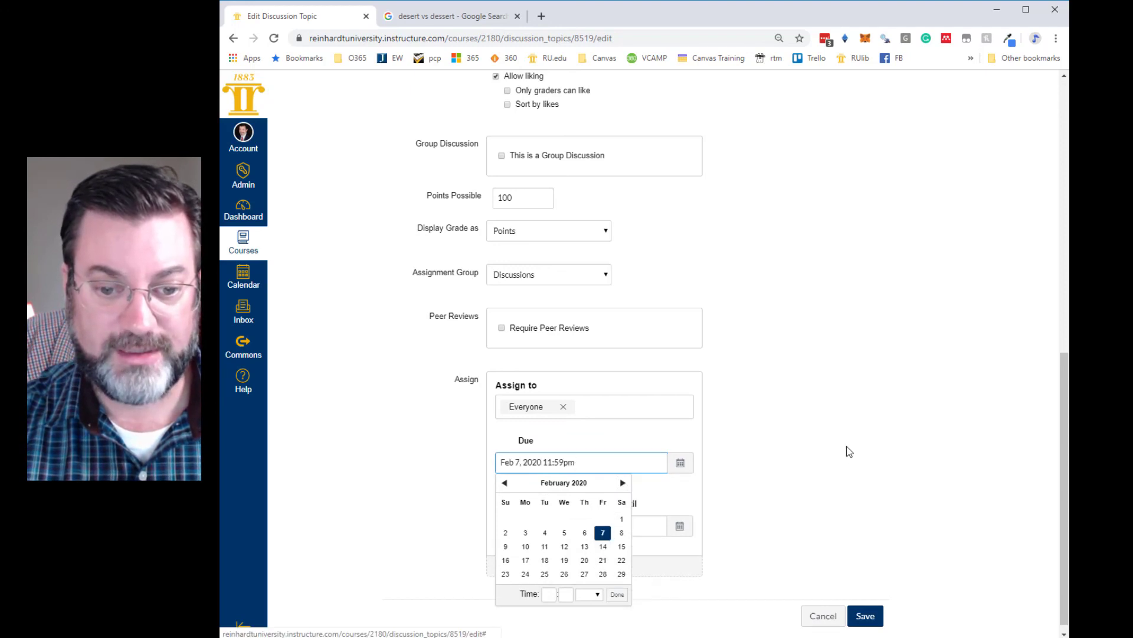
pyautogui.click(847, 445)
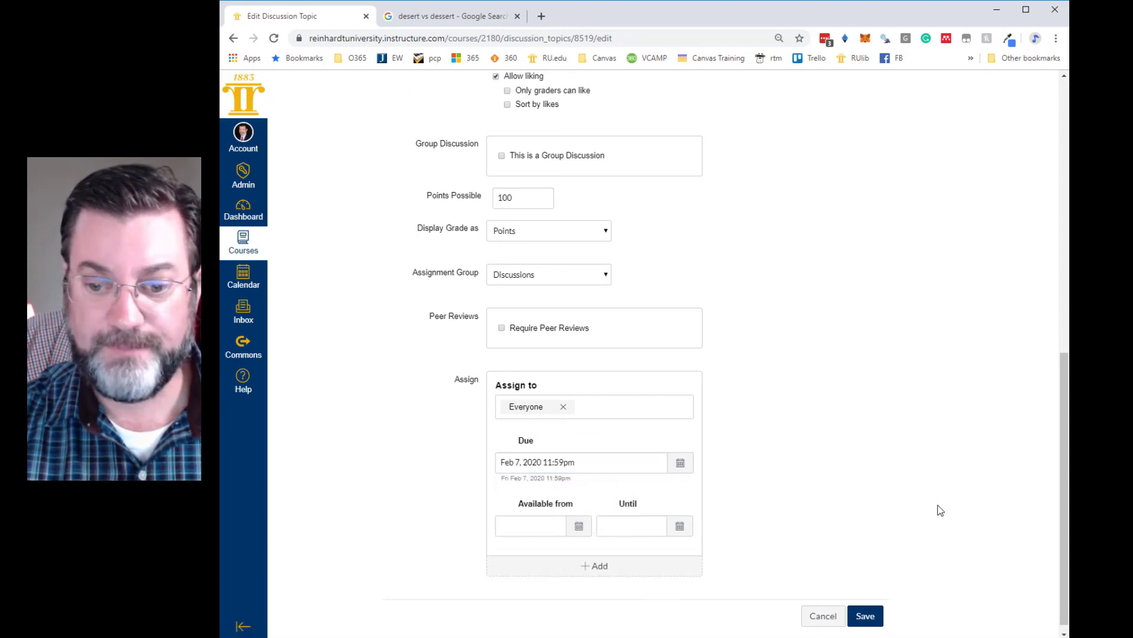
pyautogui.click(865, 616)
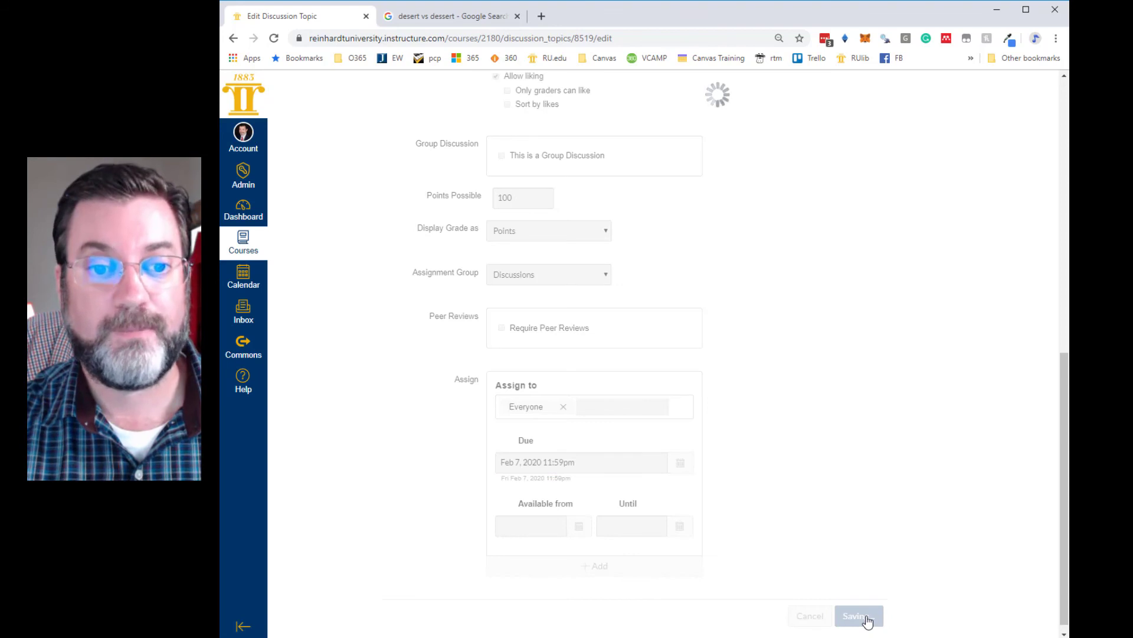